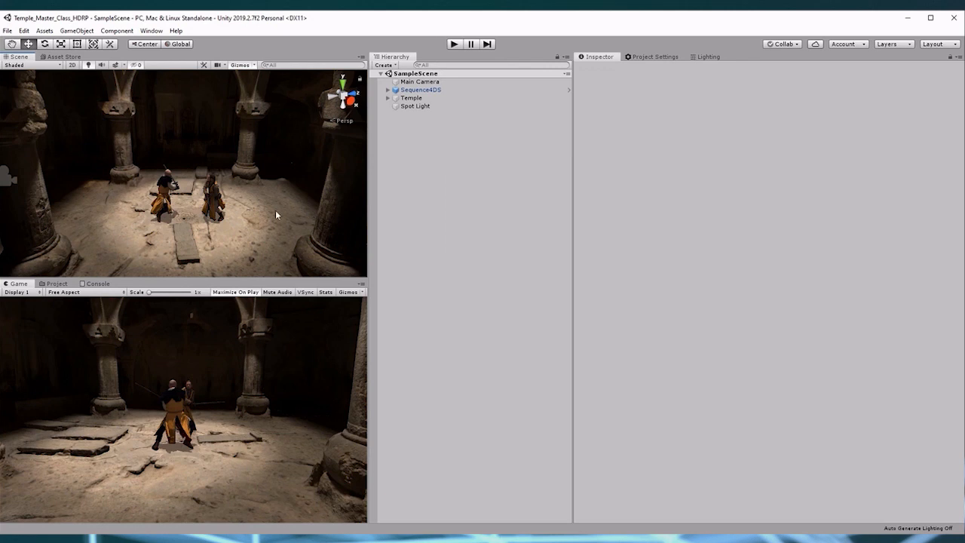
Step: Open the Package Manager and include preview packages in its list
right_click_drag(304, 256, 307, 229)
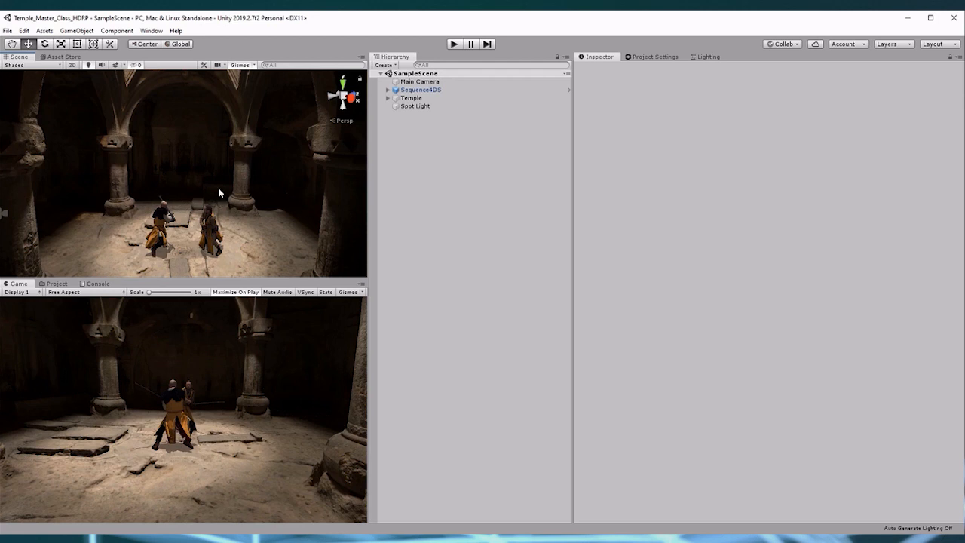
left_click(151, 31)
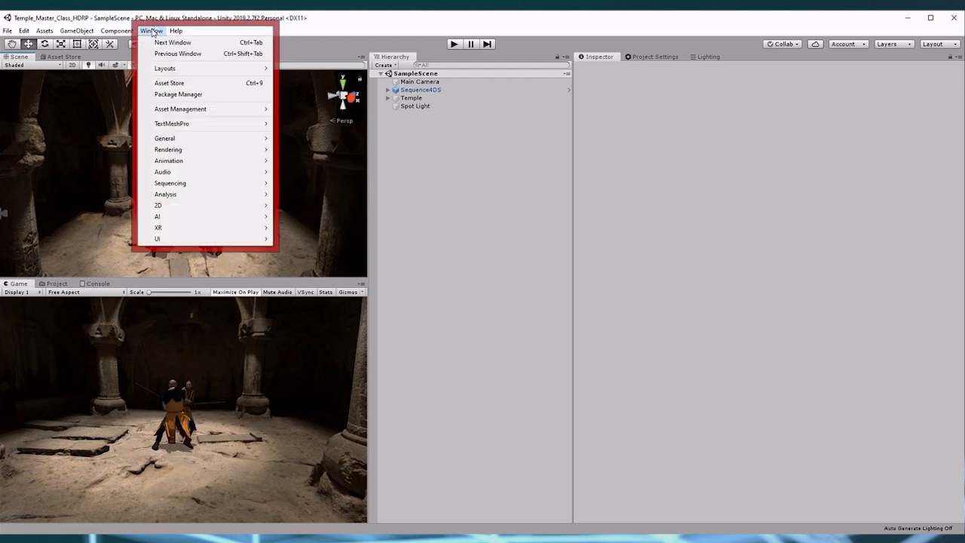
left_click(189, 95)
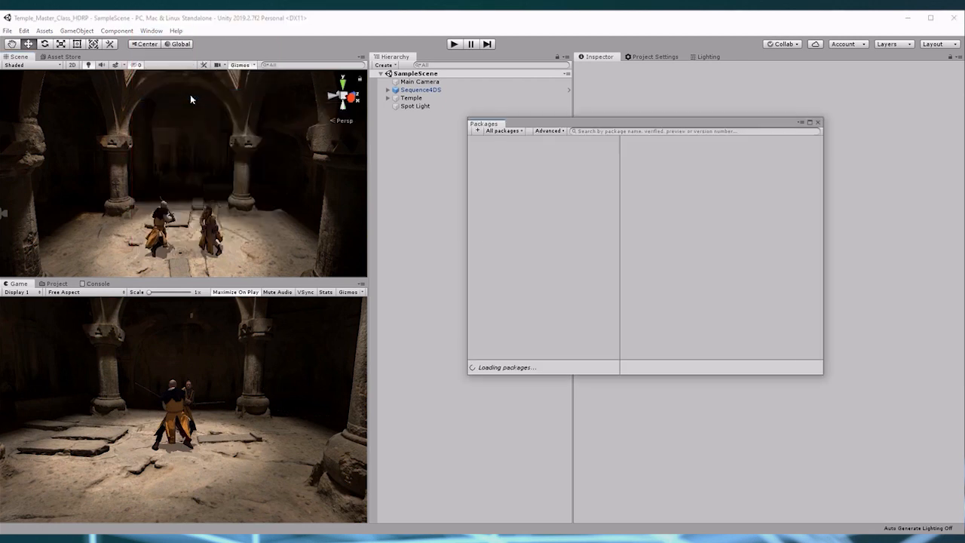
left_click(549, 130)
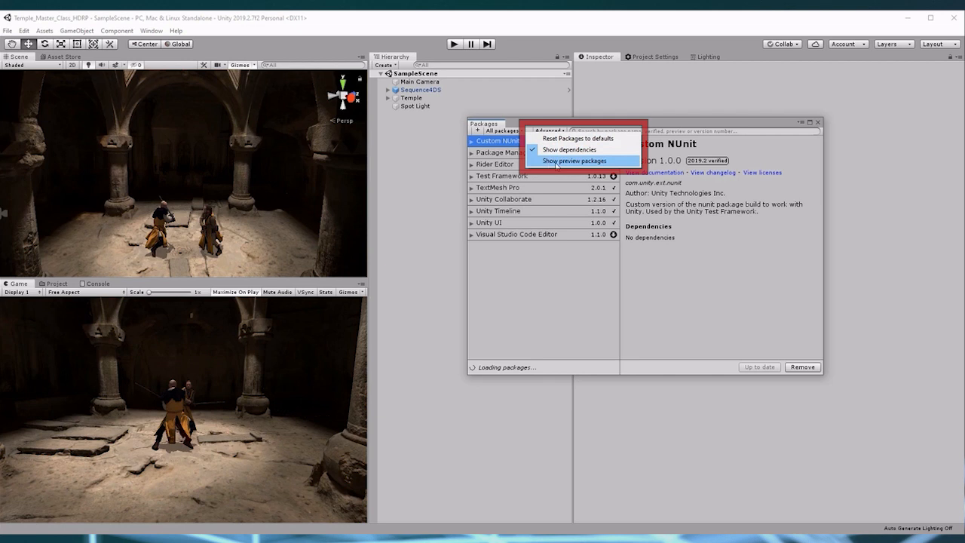
left_click(557, 160)
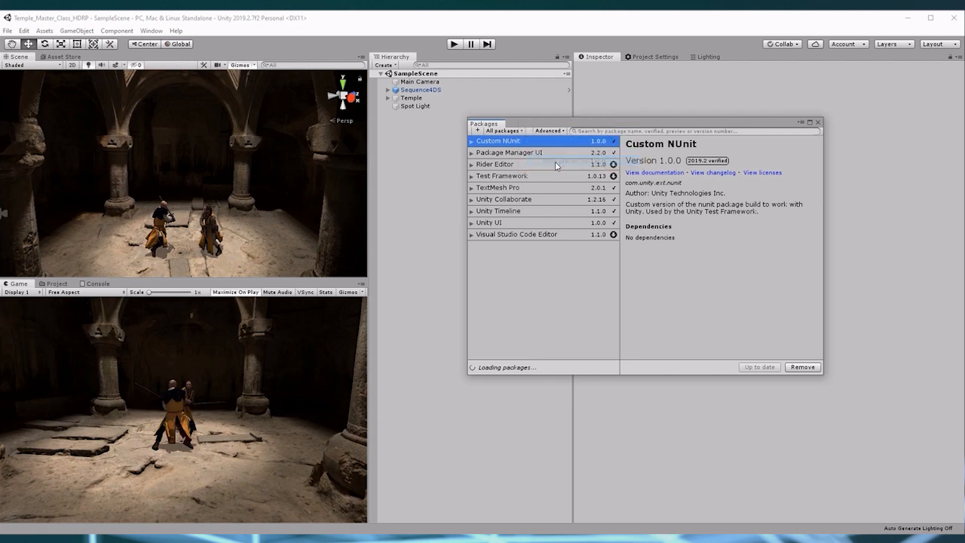
Step: Search the packages for "High", install High Definition RP preview 6.9.1, and close the Package Manager
left_click(594, 130)
type("H")
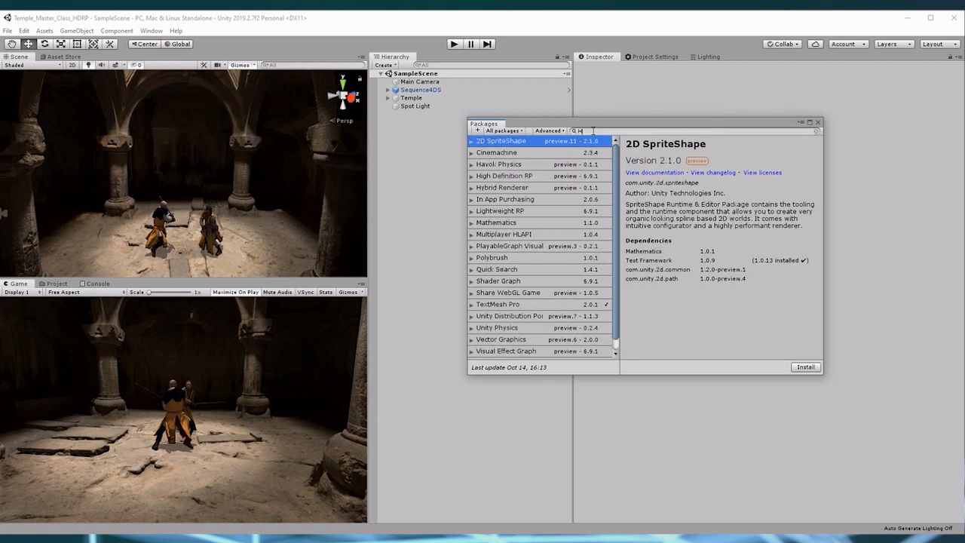
type("D")
key("BackSpace")
type("igh")
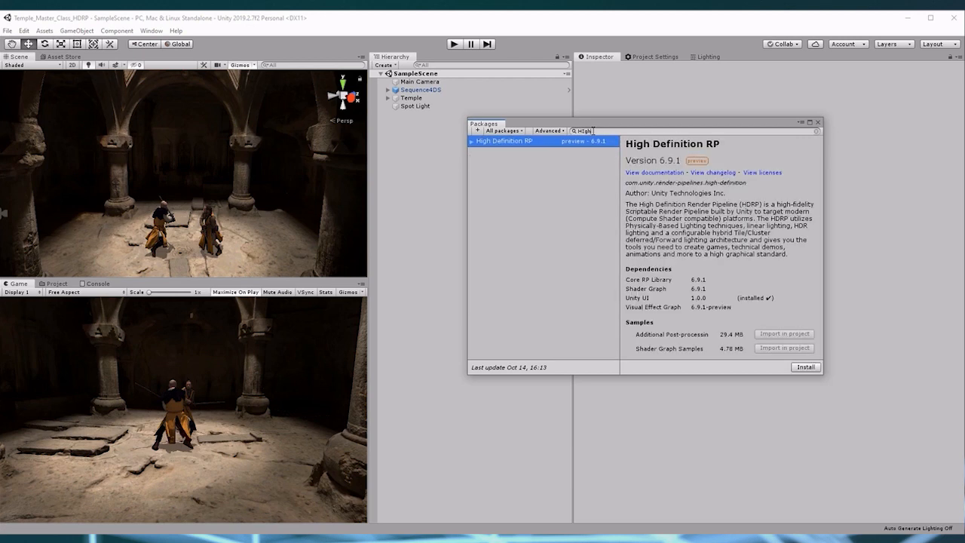
left_click(806, 367)
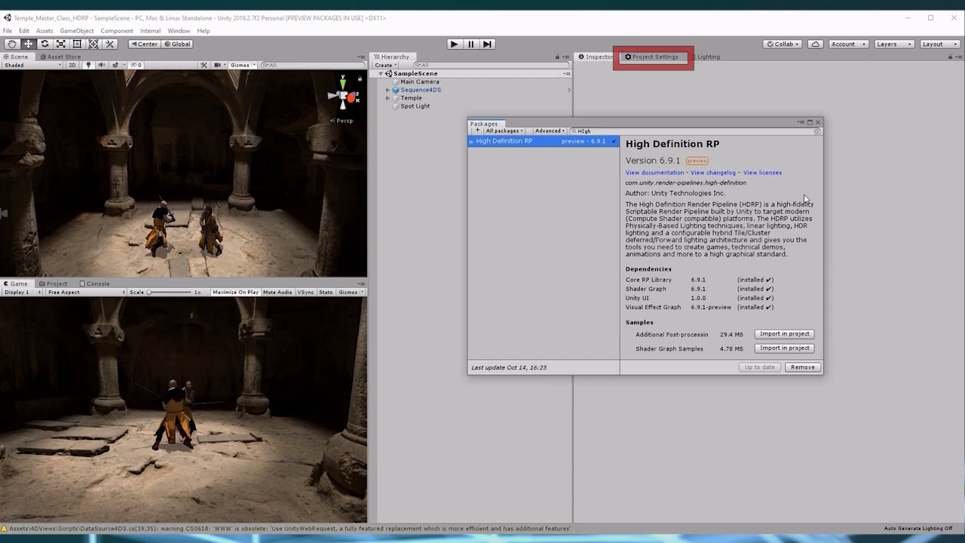
left_click(818, 122)
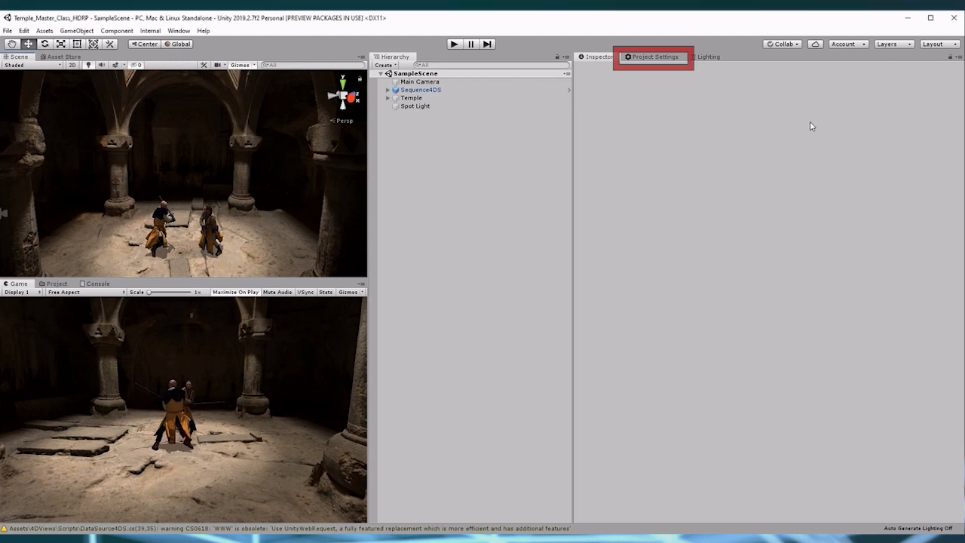
Step: Bring up the Graphics project settings and create a High Definition Render Pipeline Asset in the Assets folder
left_click(661, 60)
left_click(602, 95)
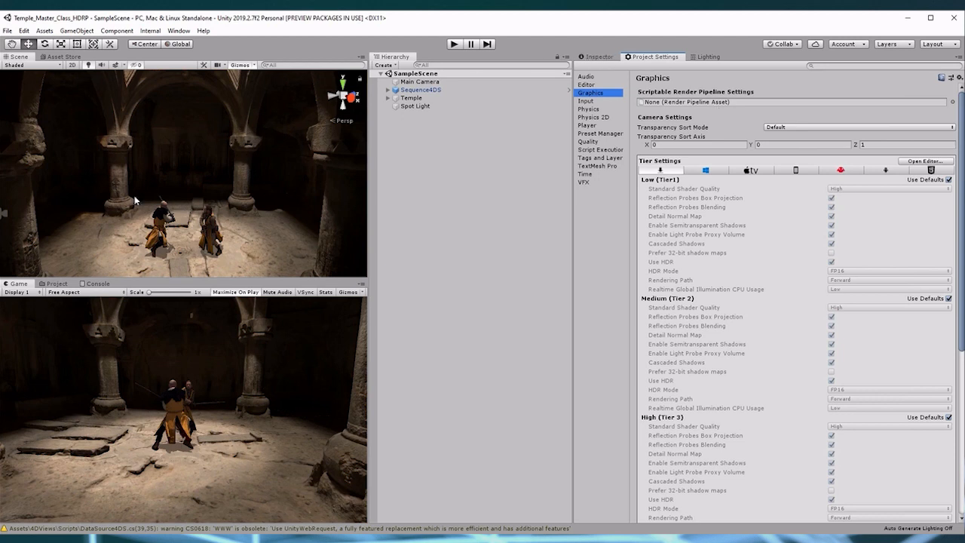
left_click(55, 284)
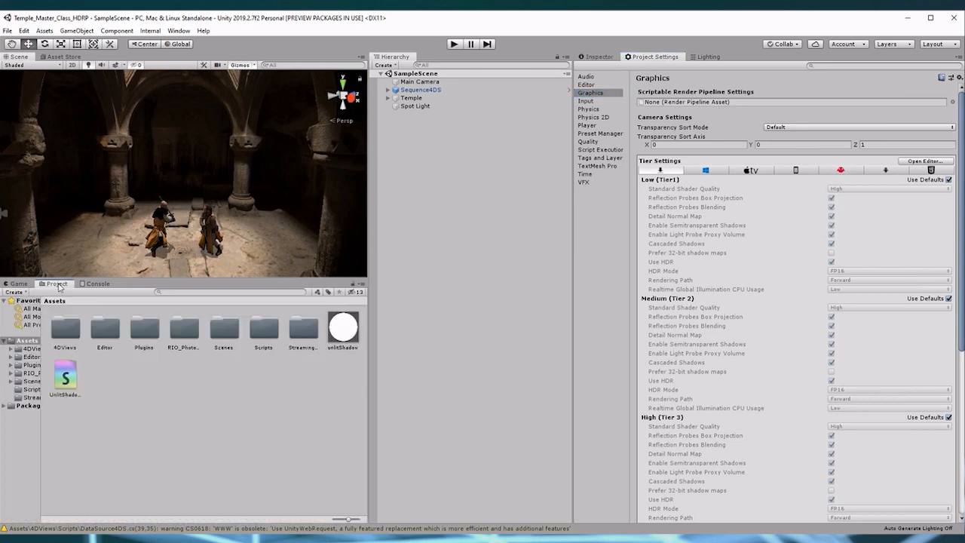
right_click(114, 374)
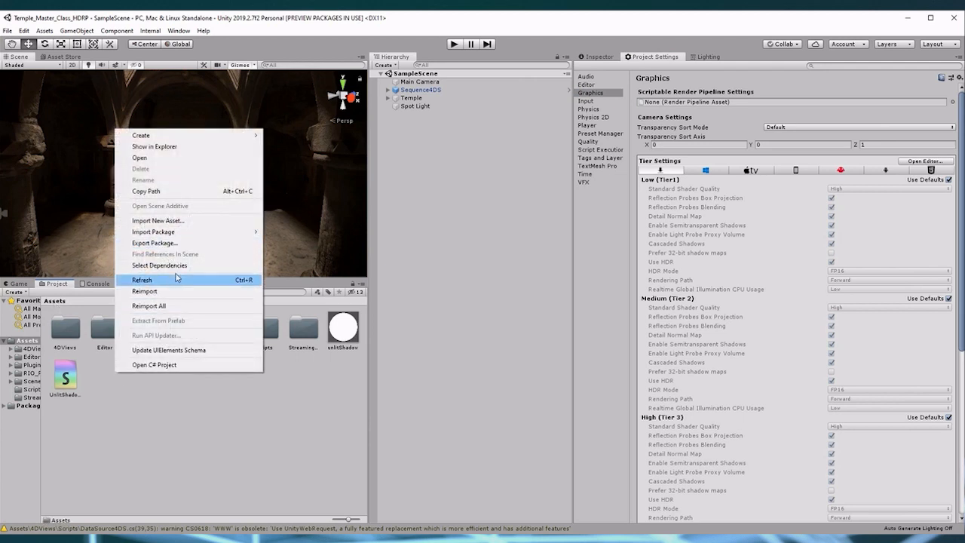
mouse_move(183, 137)
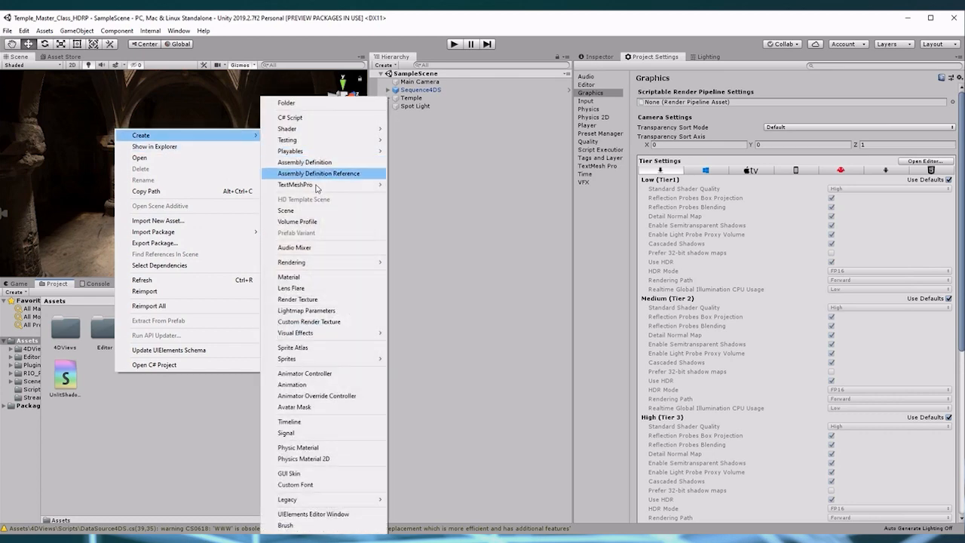
mouse_move(321, 263)
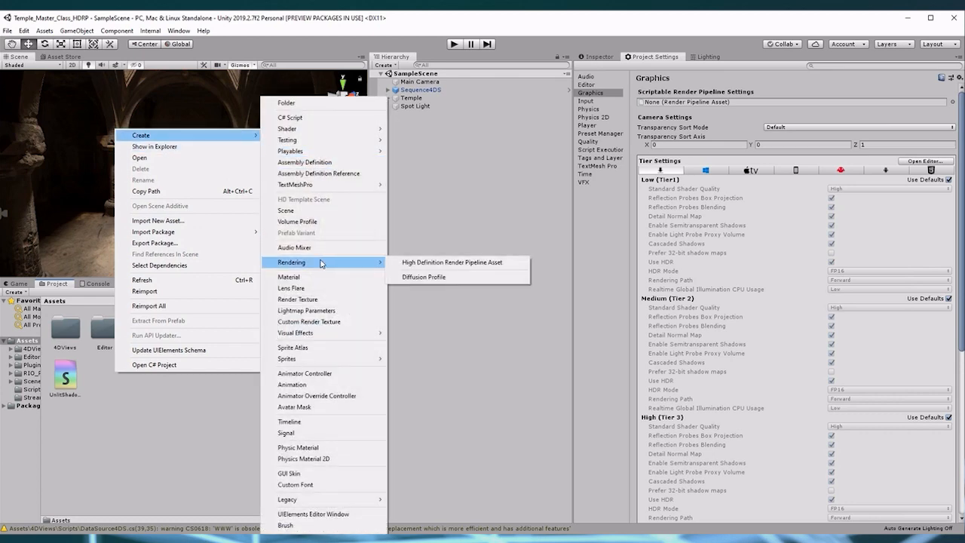
left_click(482, 263)
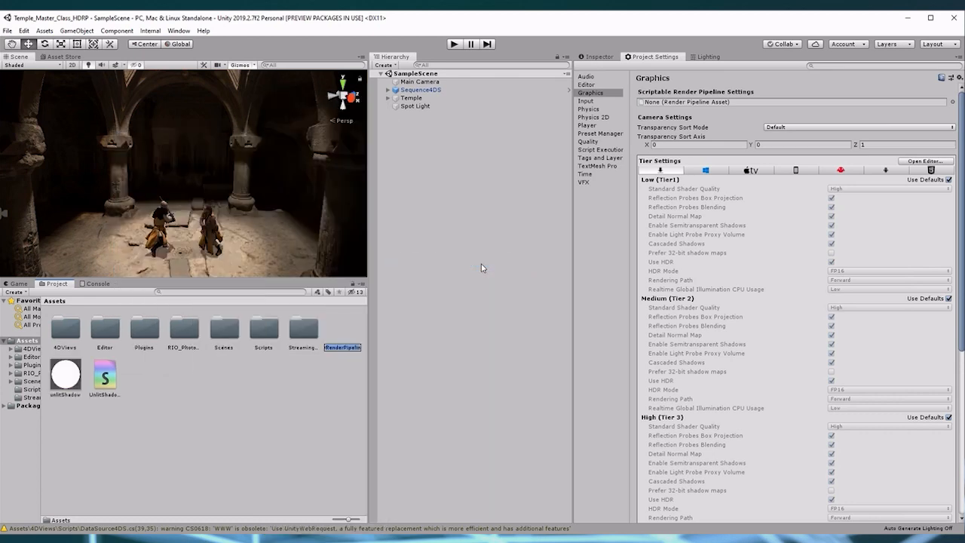
Step: Name the new pipeline asset HDRP_Asset and assign it under Scriptable Render Pipeline Settings in the Graphics settings
type("HDRP")
type("_Assert")
key("BackSpace")
key("BackSpace")
type("t")
key("Return")
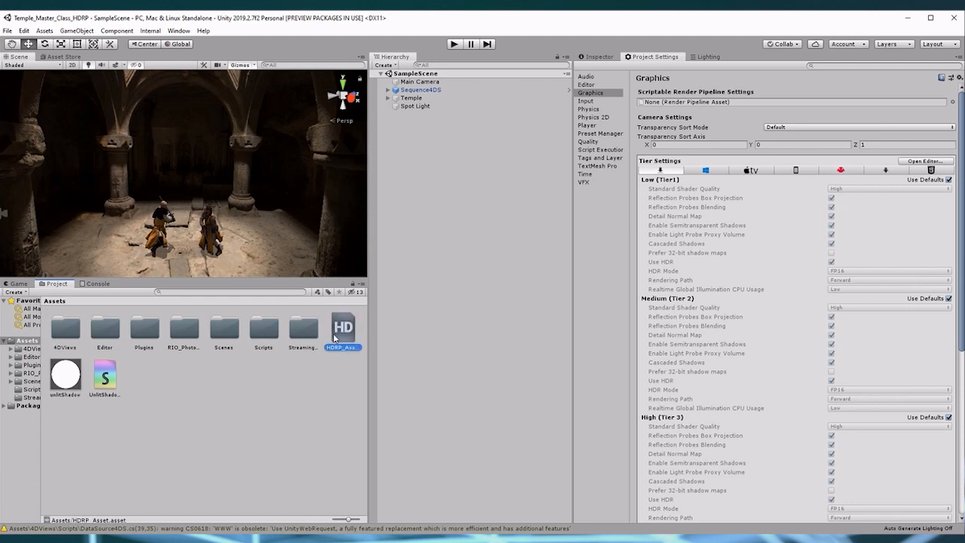
left_click_drag(340, 337, 681, 109)
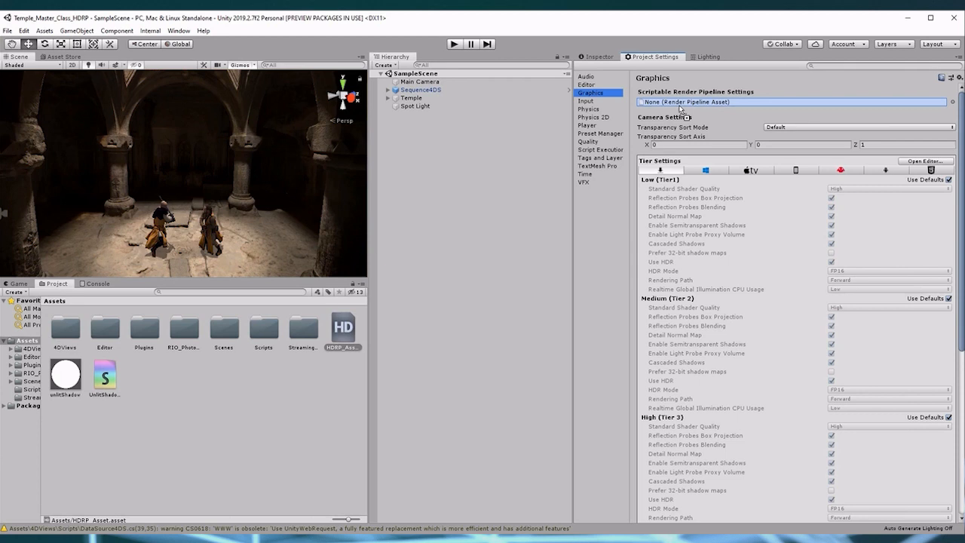
left_click_drag(681, 109, 681, 110)
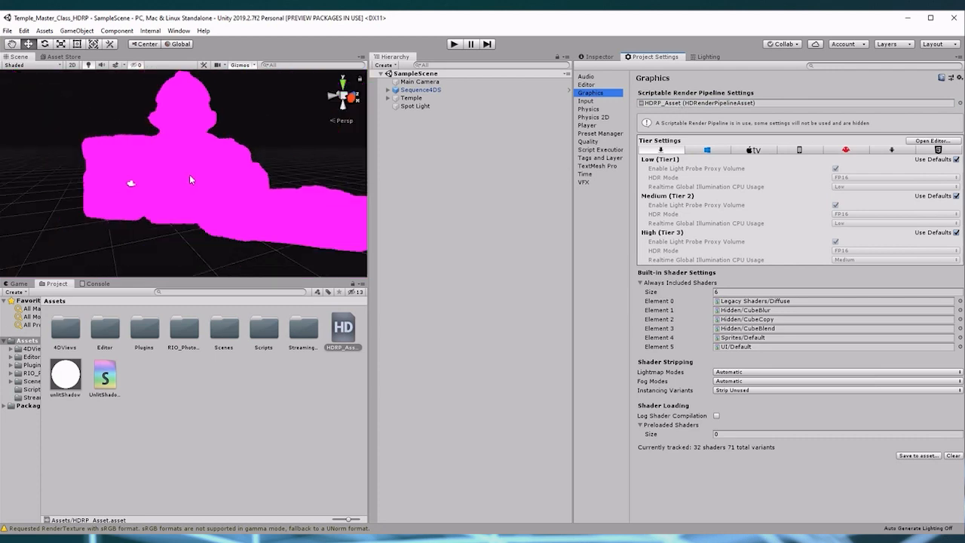
Step: Upgrade all project materials to High Definition materials and accept overwriting them
left_click(8, 31)
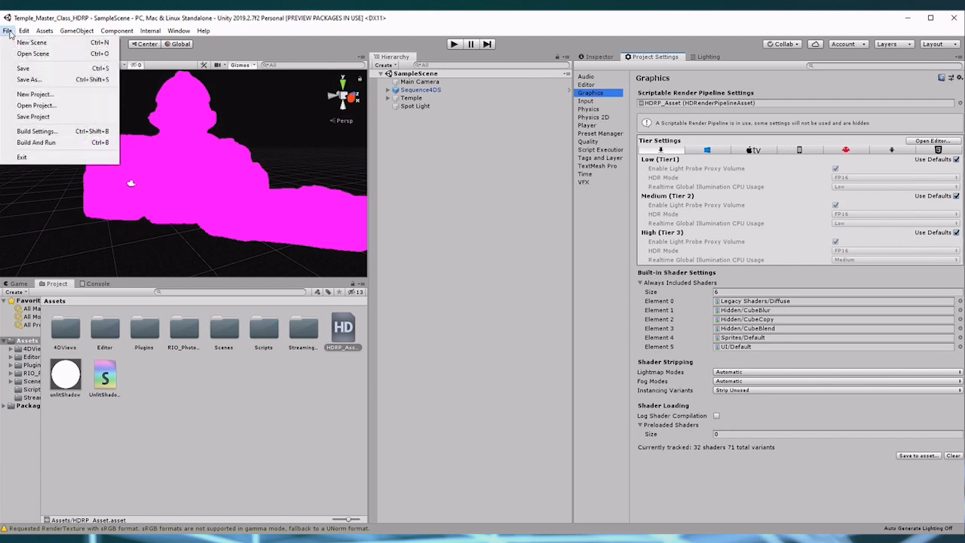
left_click(24, 31)
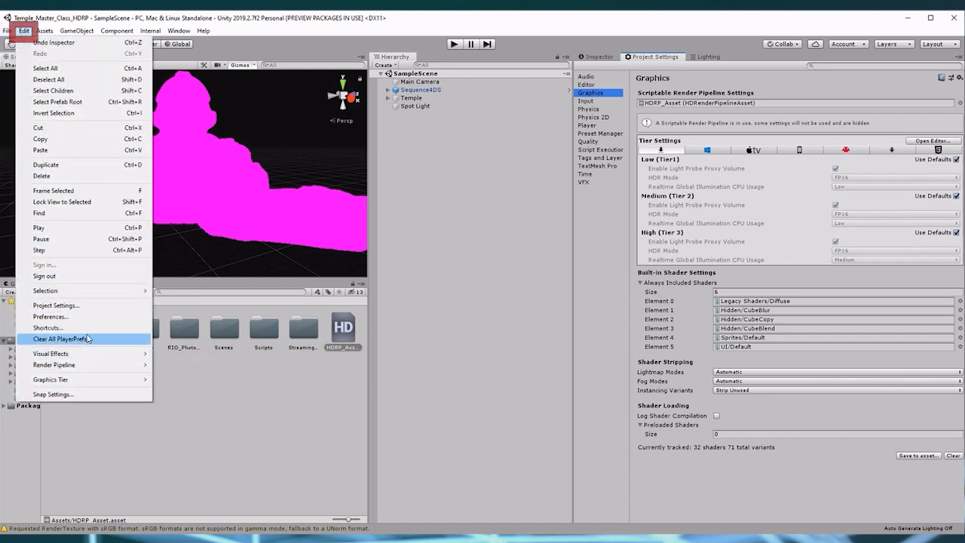
mouse_move(97, 366)
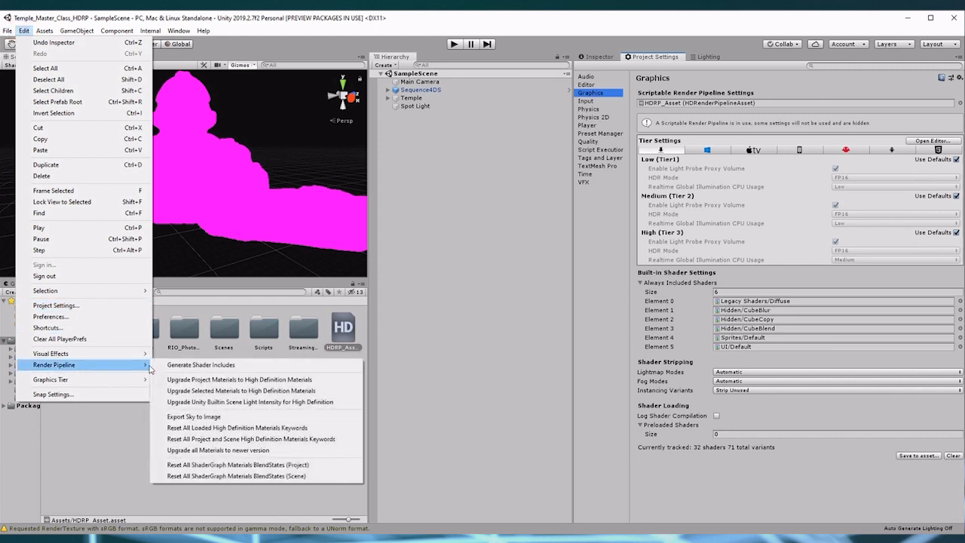
left_click(286, 383)
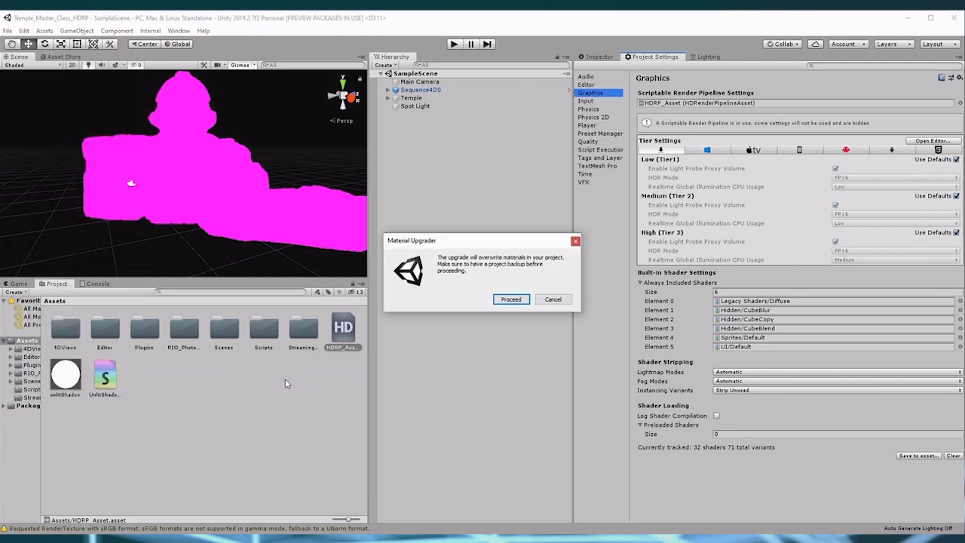
left_click(511, 300)
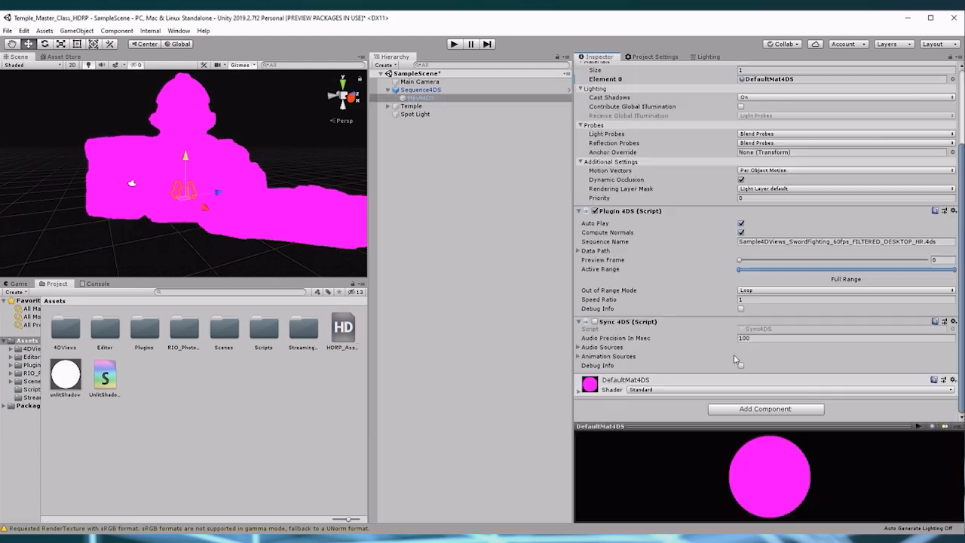
Step: Expand the Temple object in the scene and switch its chunk materials to the HDRP/Lit shader
left_click(389, 107)
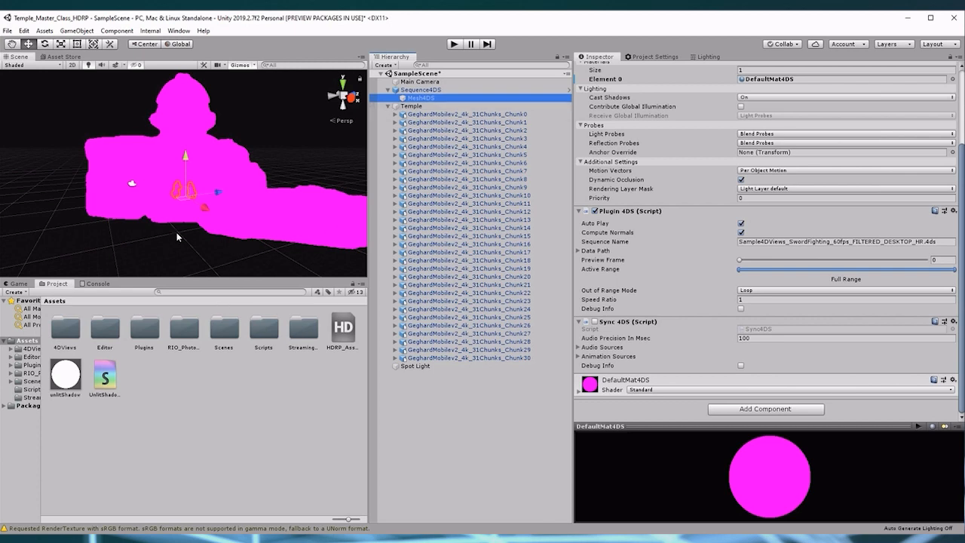
right_click_drag(159, 209, 163, 209)
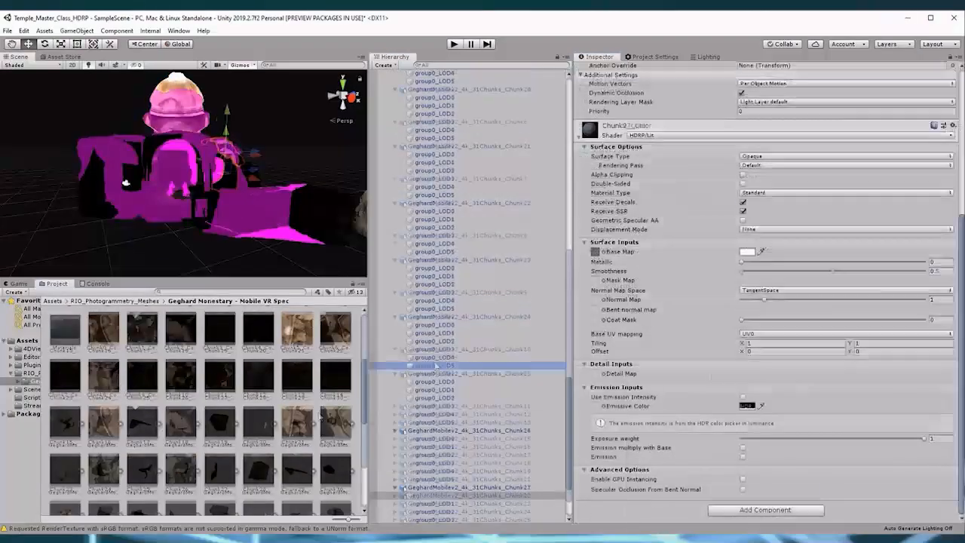
left_click(674, 356)
left_click(661, 390)
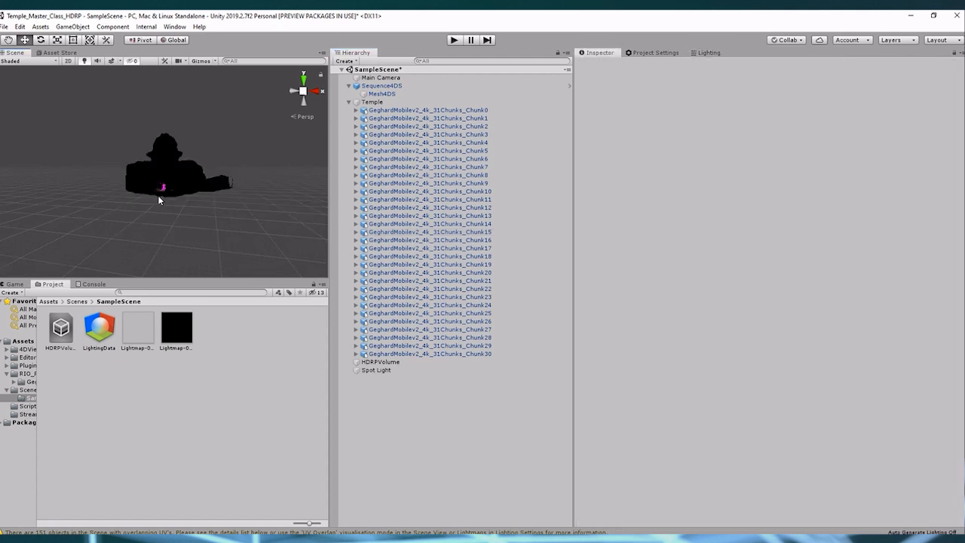
Step: Set the shader of Mesh4DS's DefaultMat4DS material to HDRP/Lit and refresh the sequence's texture with its Preview Frame at 0
scroll(158, 197, "up", 5)
scroll(158, 200, "up", 10)
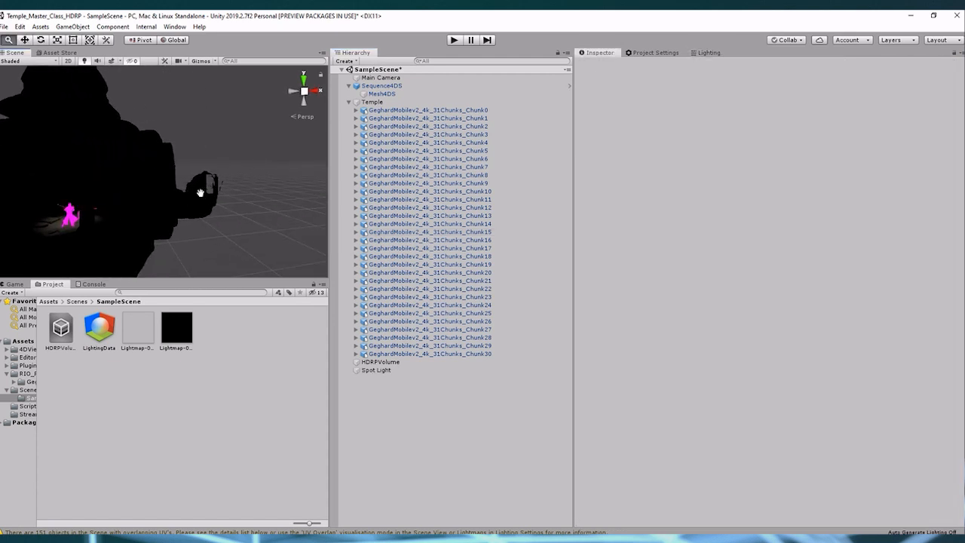
scroll(224, 189, "up", 5)
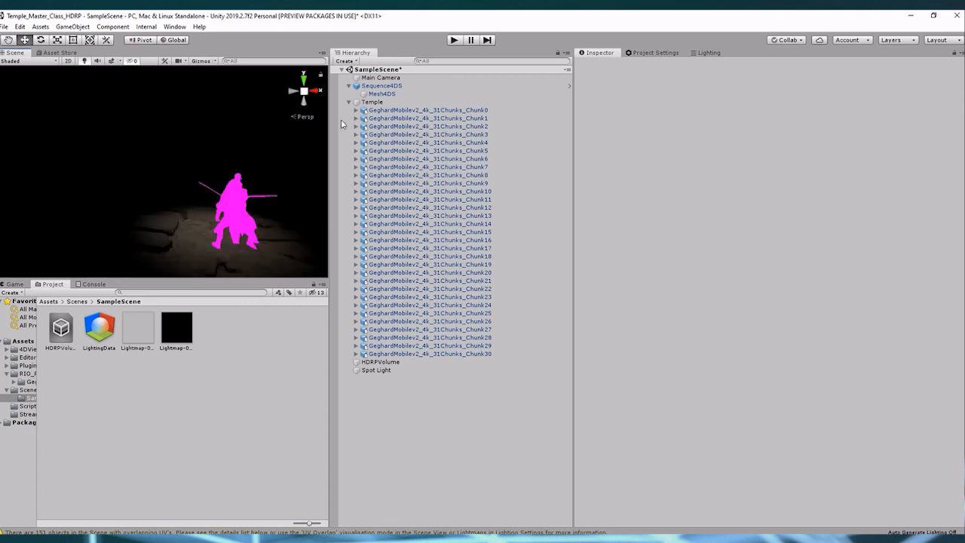
left_click(382, 93)
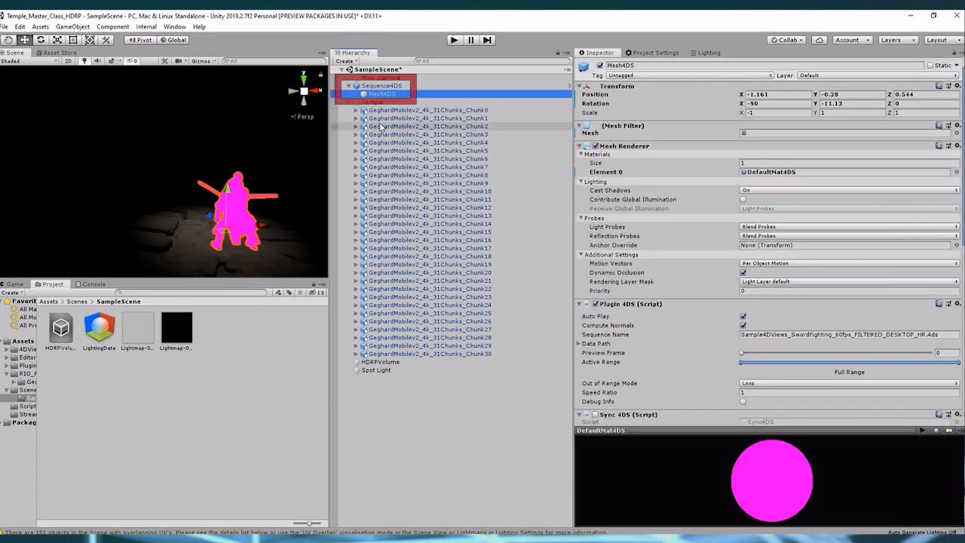
scroll(714, 360, "down", 10)
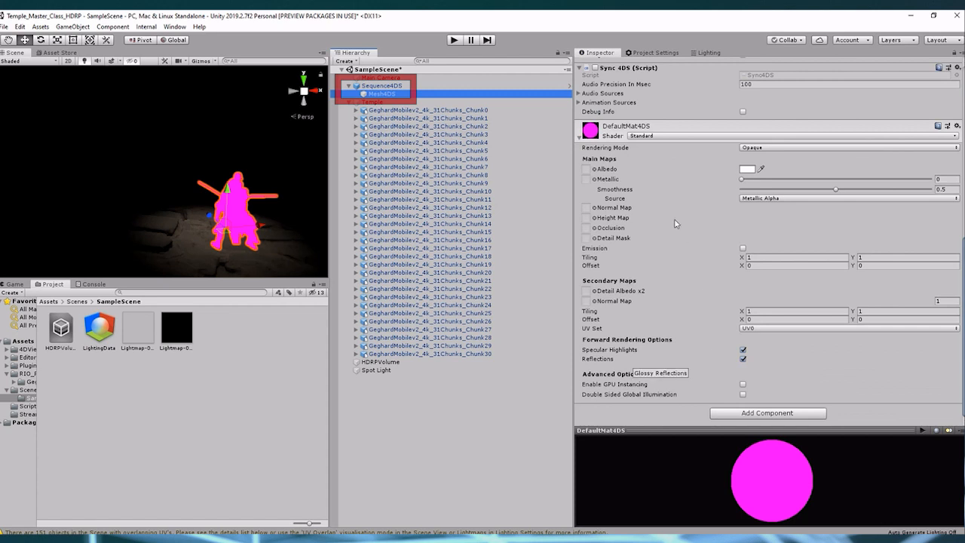
left_click(655, 137)
scroll(683, 226, "down", 3)
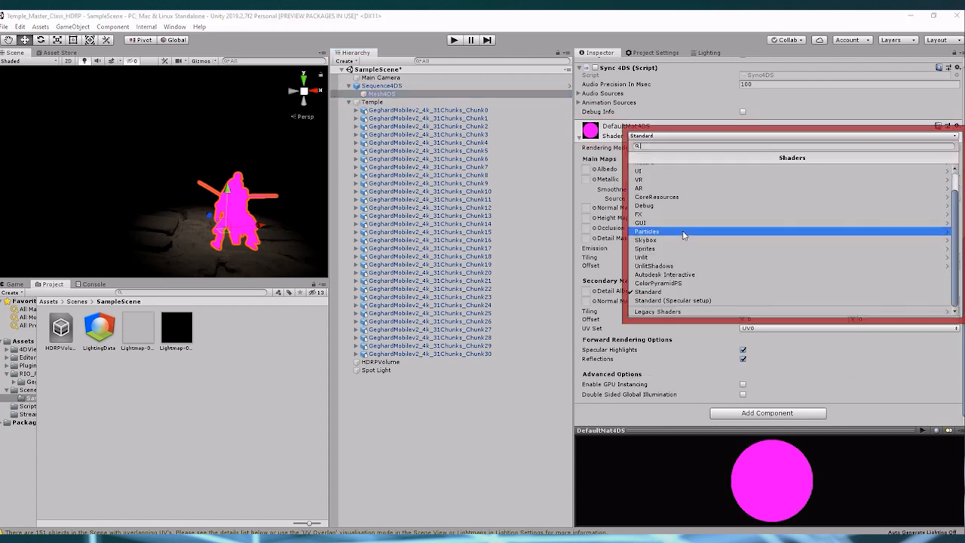
scroll(663, 226, "up", 3)
left_click(659, 168)
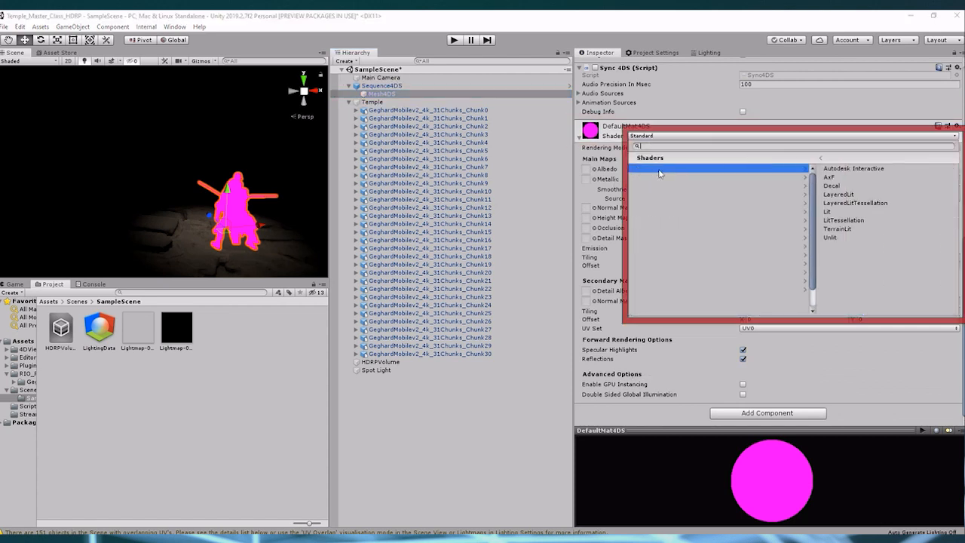
left_click(657, 214)
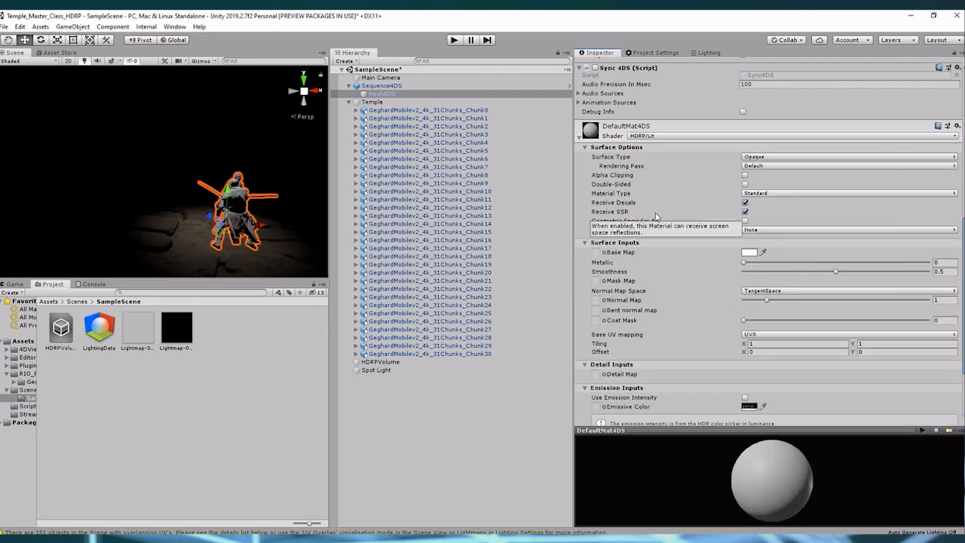
scroll(656, 218, "up", 5)
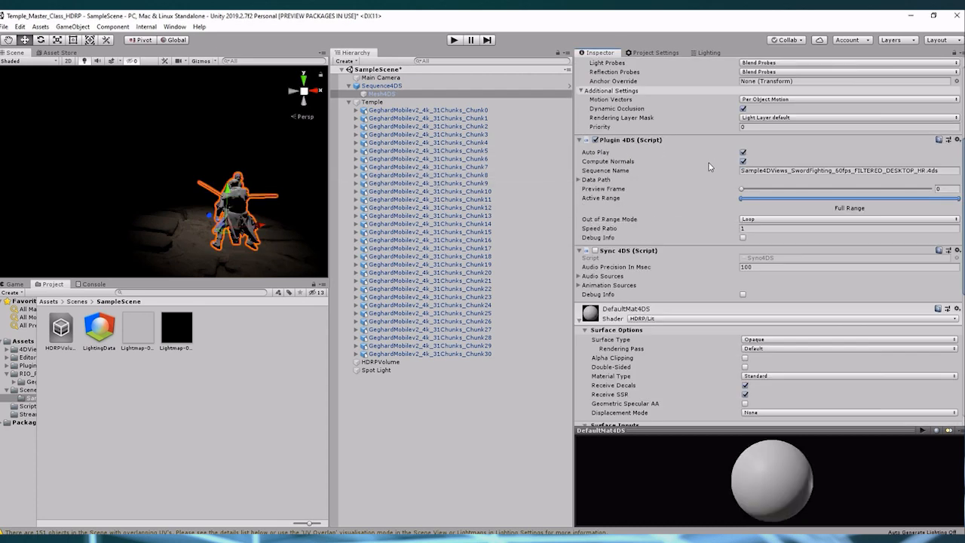
left_click_drag(744, 188, 742, 193)
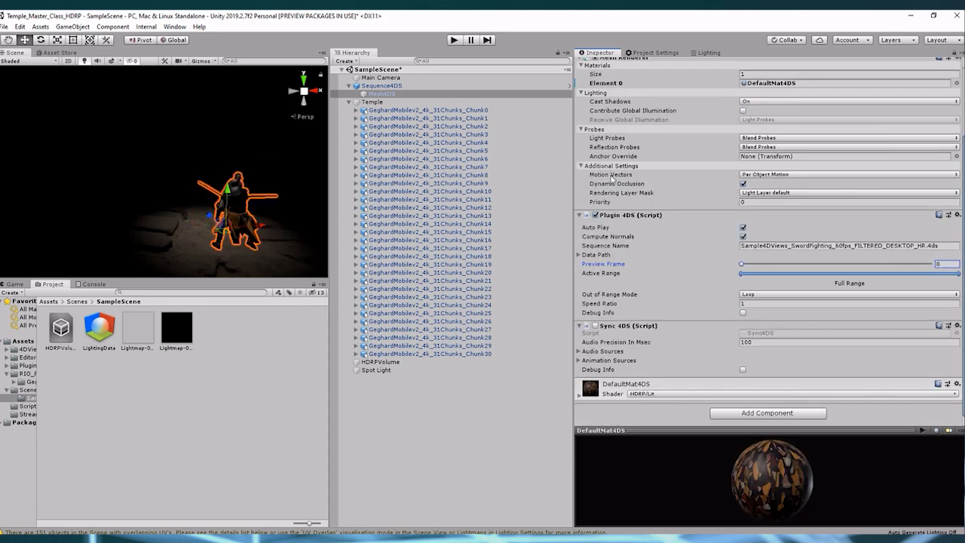
Step: Set the Smoothness of Mesh4DS's DefaultMat4DS material to 0
left_click(577, 397)
scroll(691, 286, "down", 10)
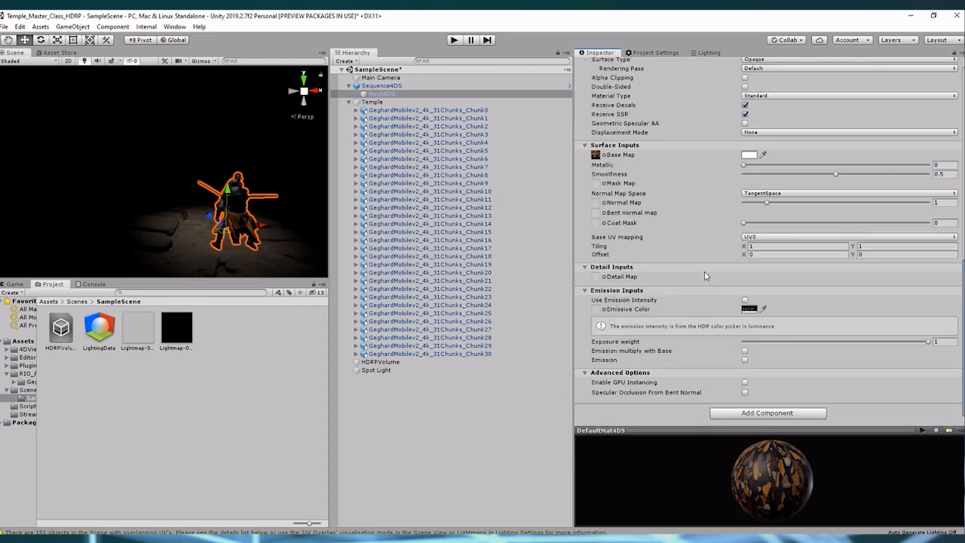
left_click_drag(838, 176, 728, 179)
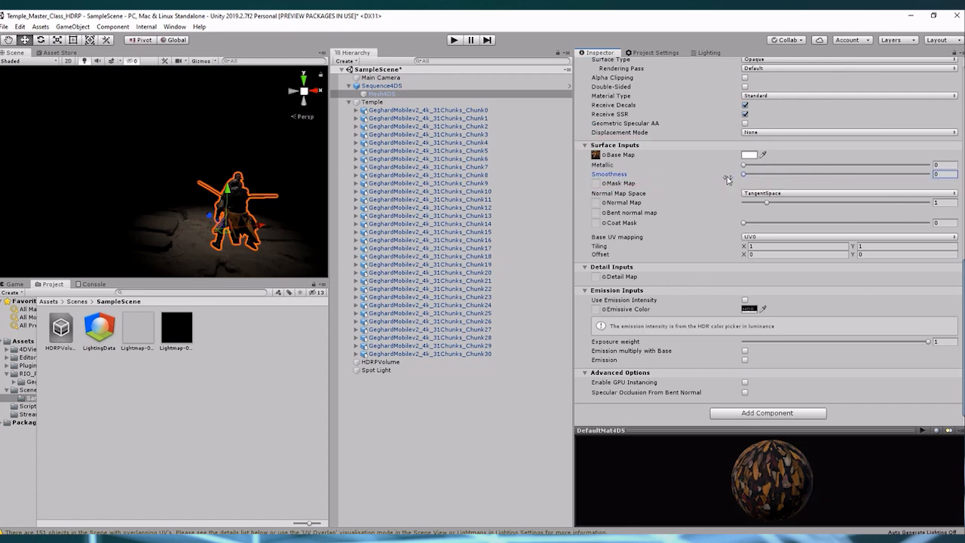
scroll(729, 179, "up", 8)
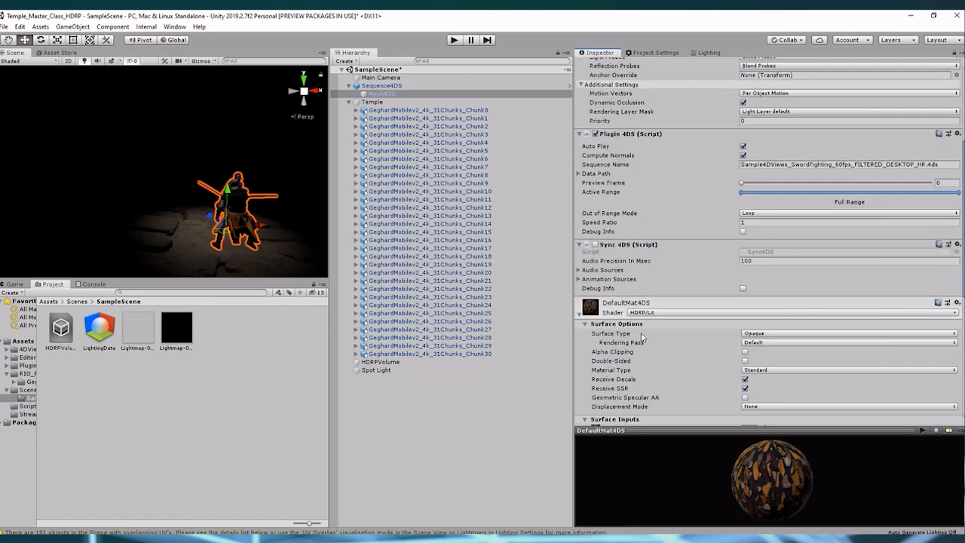
left_click(582, 315)
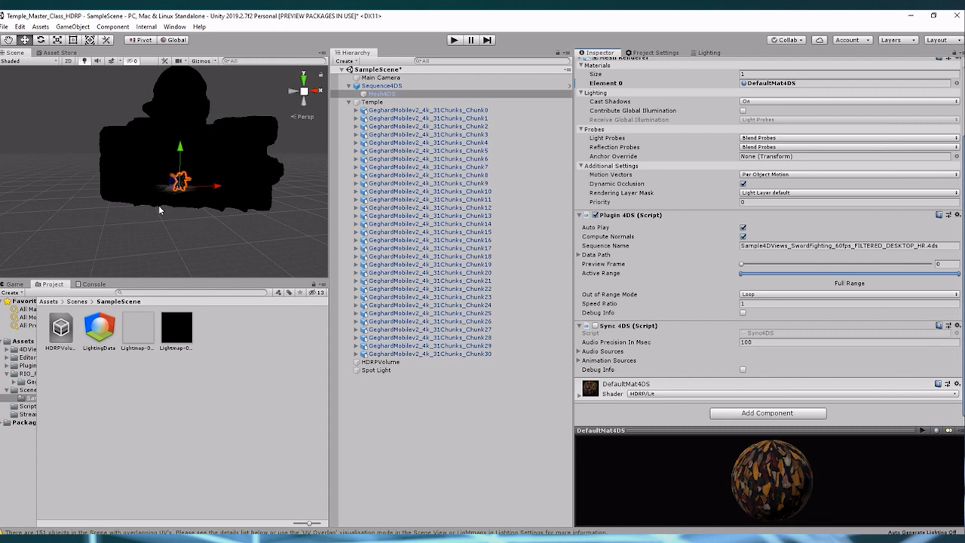
Step: Review the scene's lighting settings and the Sky overrides available for HDRPVolume without adding any
left_click(159, 206)
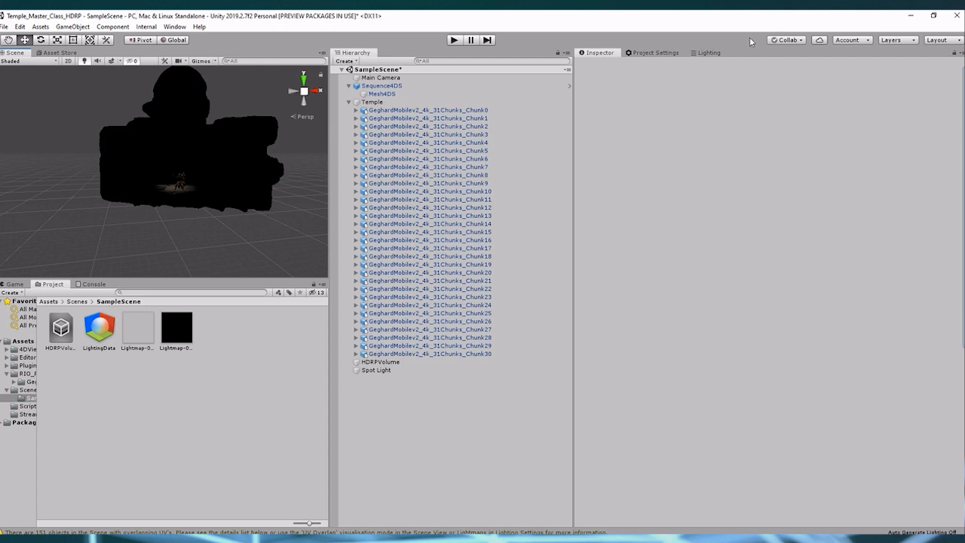
left_click(713, 53)
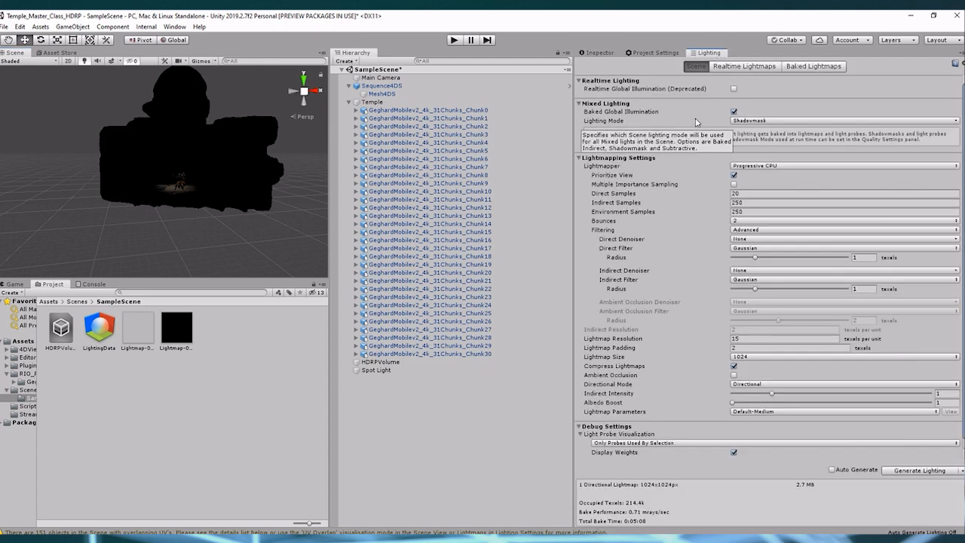
left_click(603, 53)
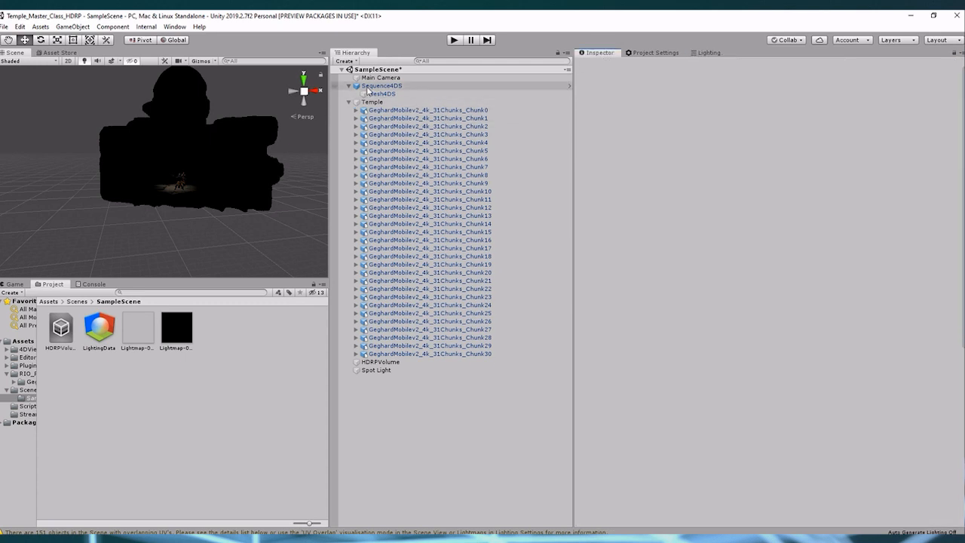
left_click(428, 363)
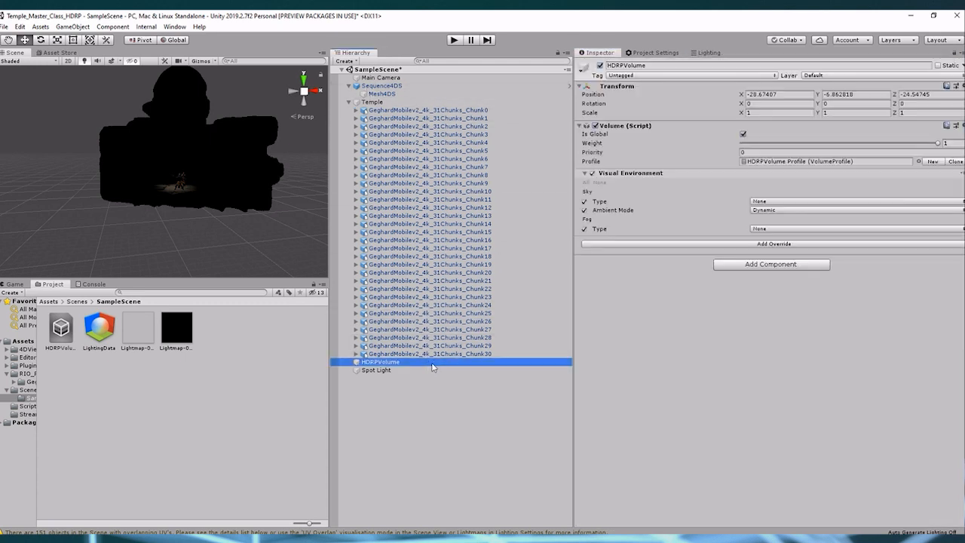
left_click(704, 245)
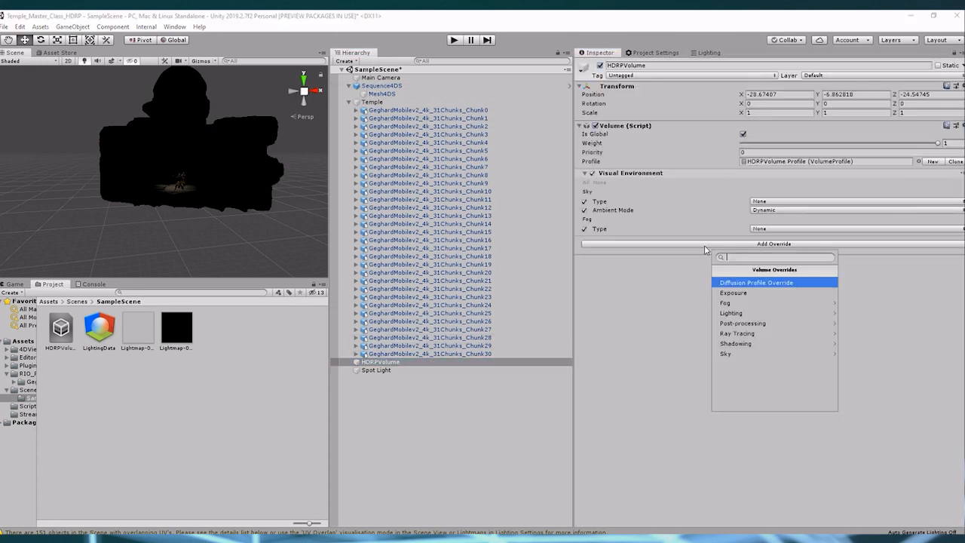
left_click(740, 355)
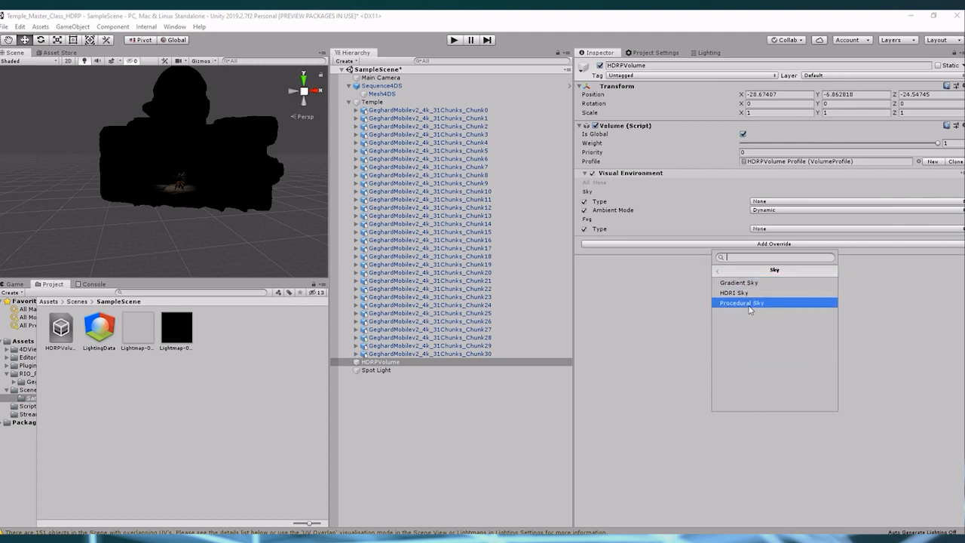
left_click(663, 309)
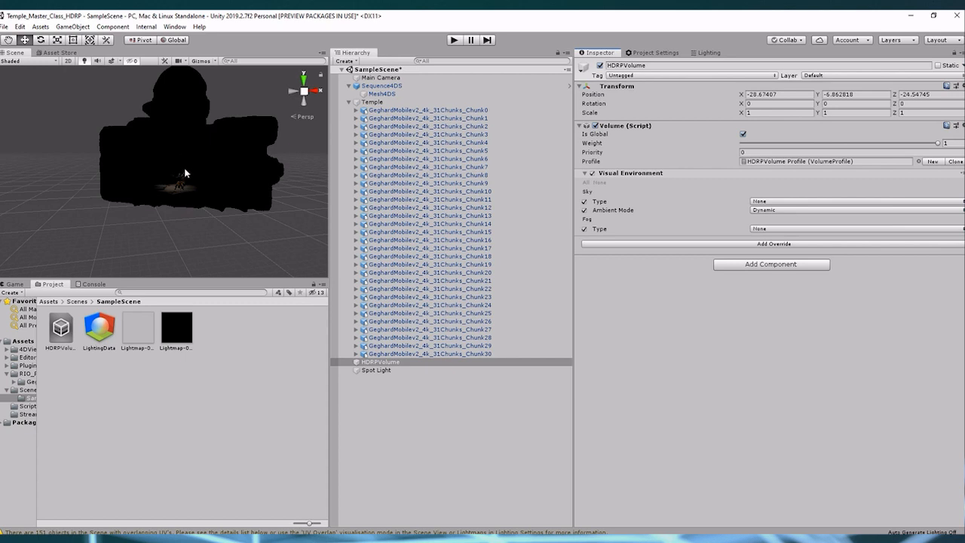
Step: Examine how the fighters and the surrounding temple chunks are lit, and collapse the Temple object in the hierarchy
scroll(181, 192, "down", 8)
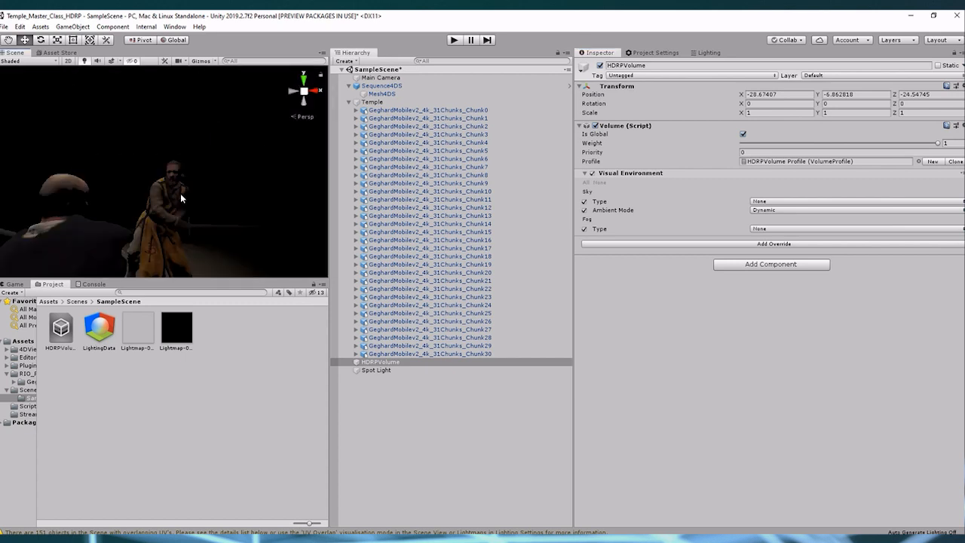
left_click(175, 181)
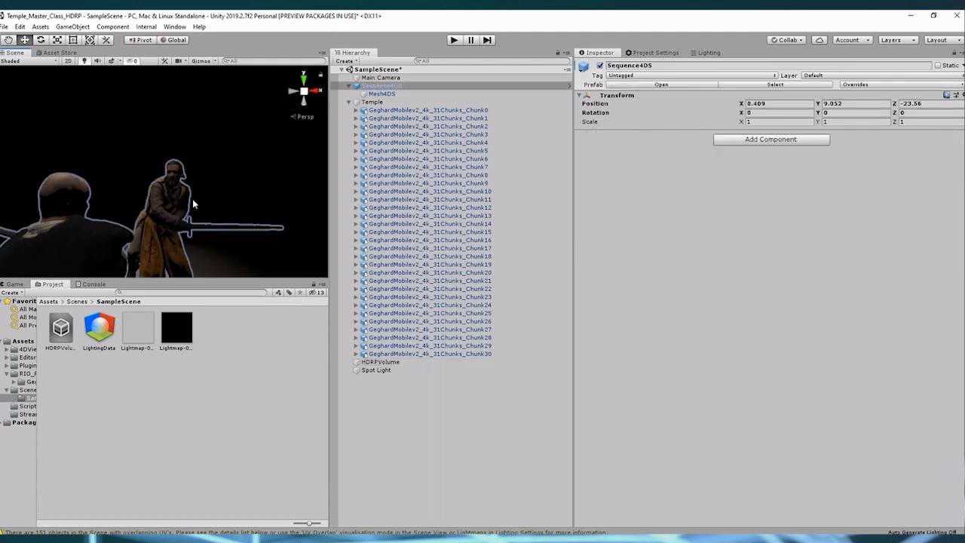
left_click(203, 170)
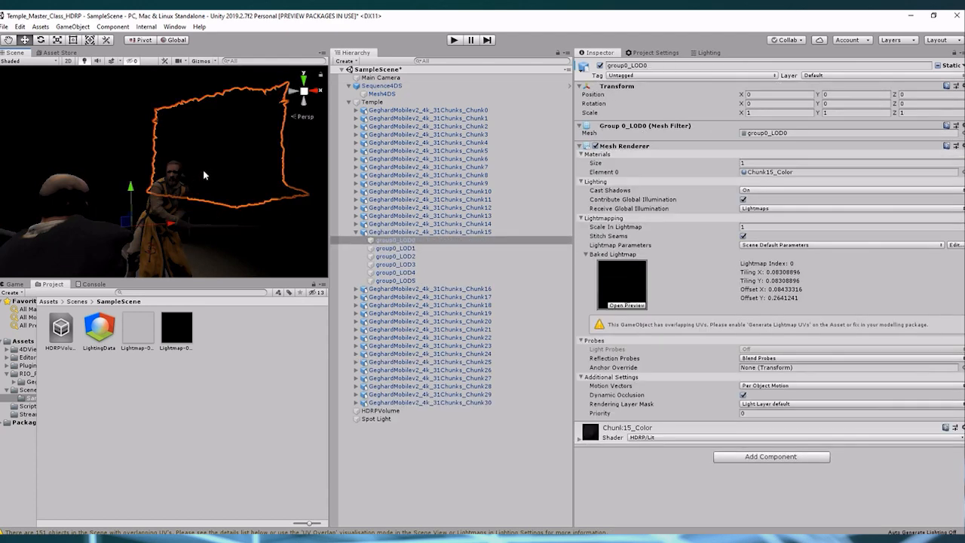
left_click(255, 370)
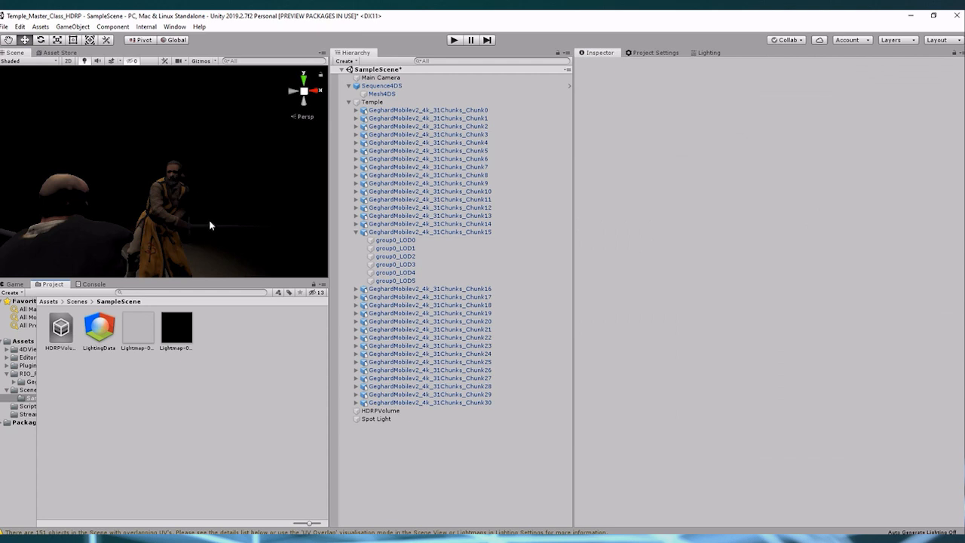
scroll(255, 189, "down", 5)
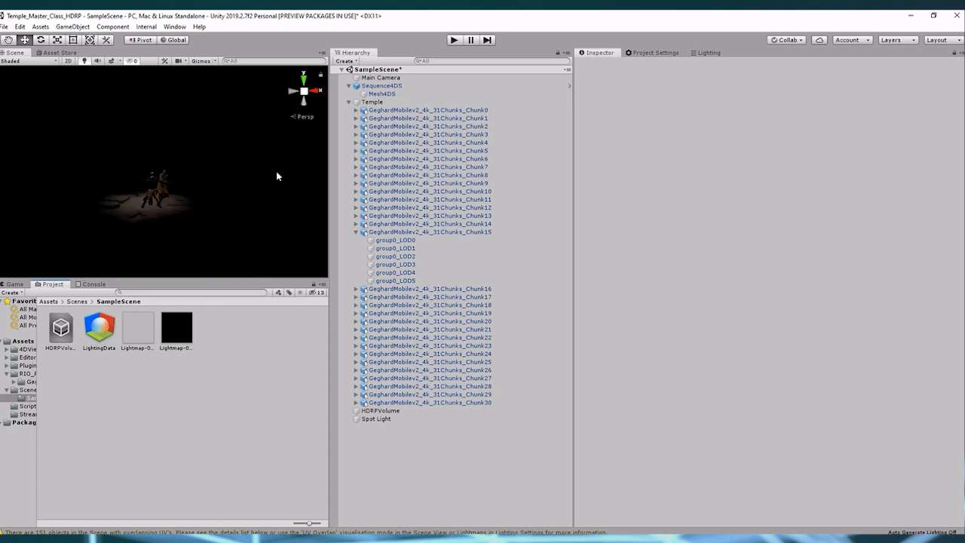
left_click(349, 102)
scroll(235, 184, "down", 4)
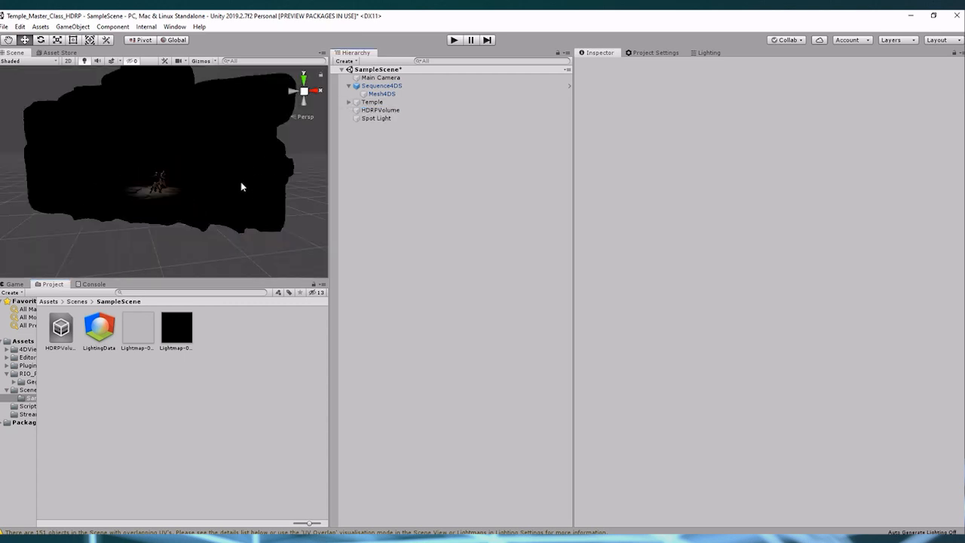
scroll(241, 184, "down", 3)
middle_click_drag(225, 156, 227, 164)
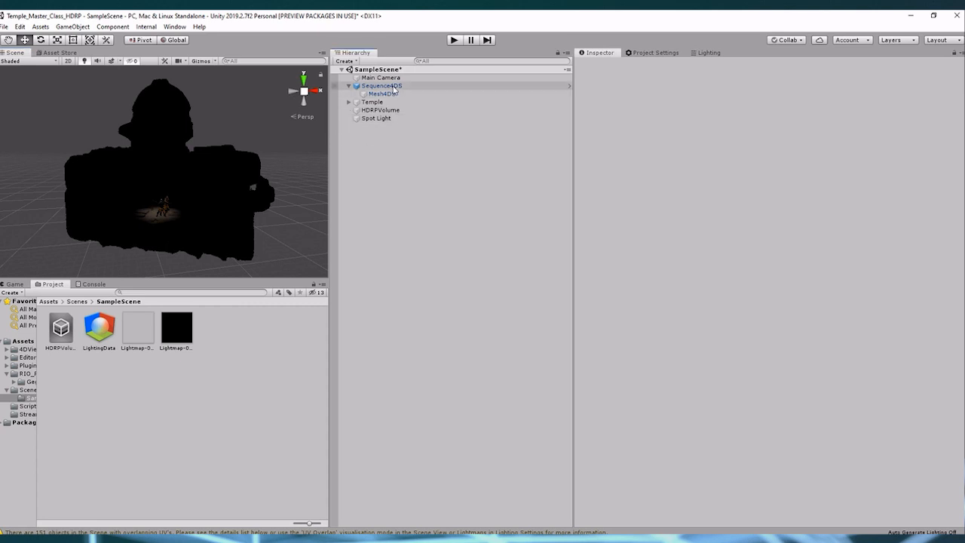
right_click(382, 145)
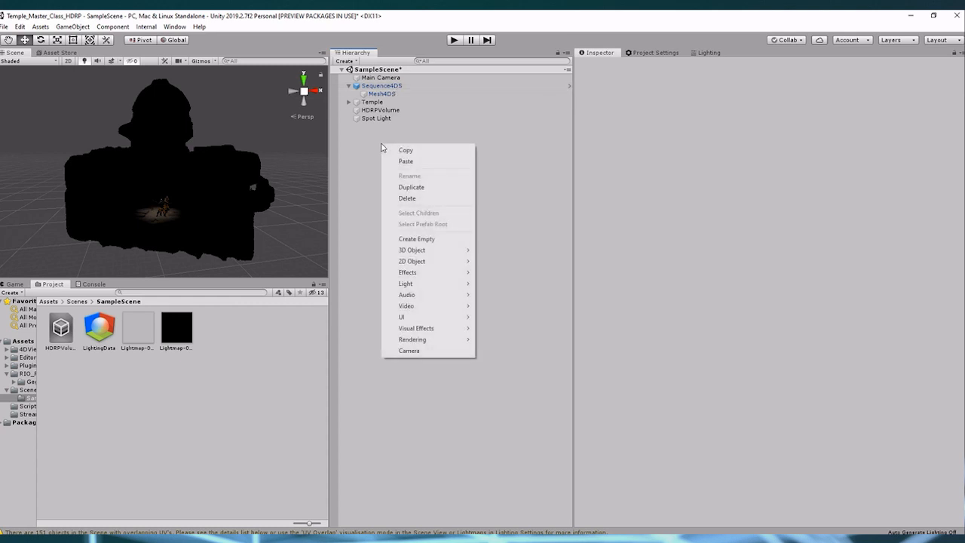
mouse_move(420, 287)
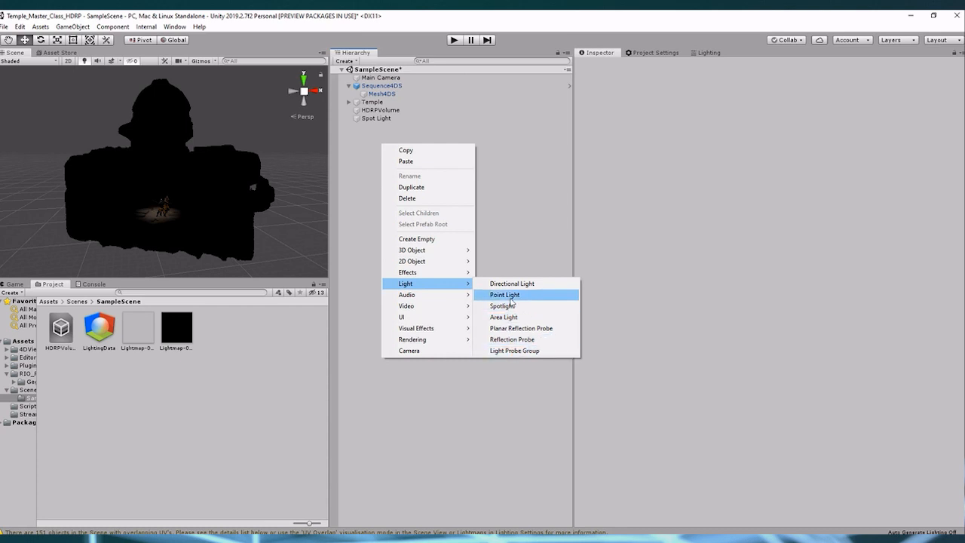
left_click(292, 332)
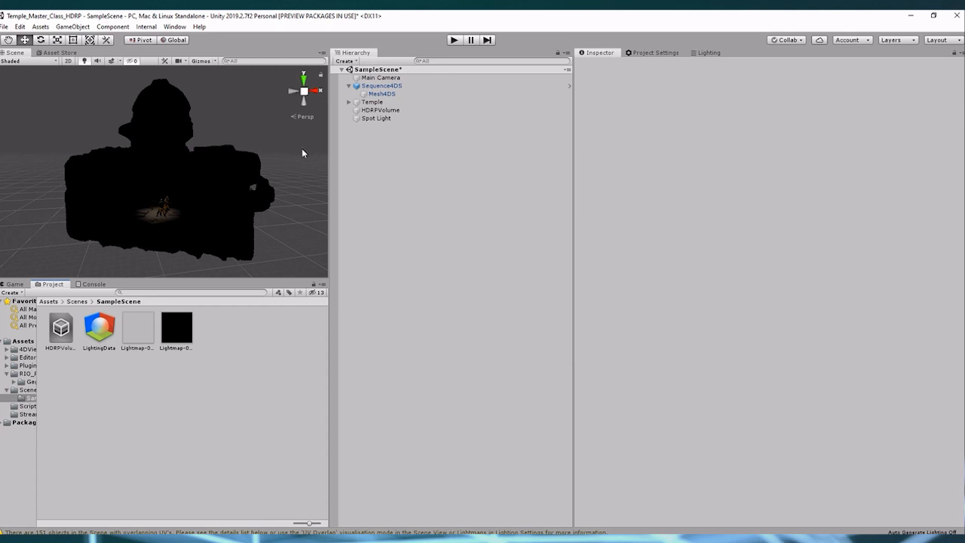
Step: Raise the Temple object vertically, well above the fighting sequence
scroll(302, 150, "down", 3)
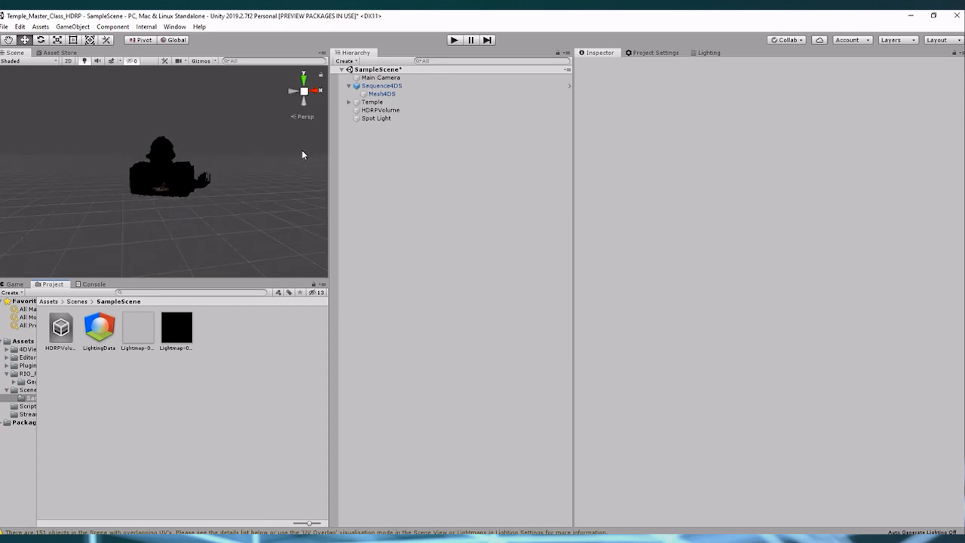
left_click(366, 103)
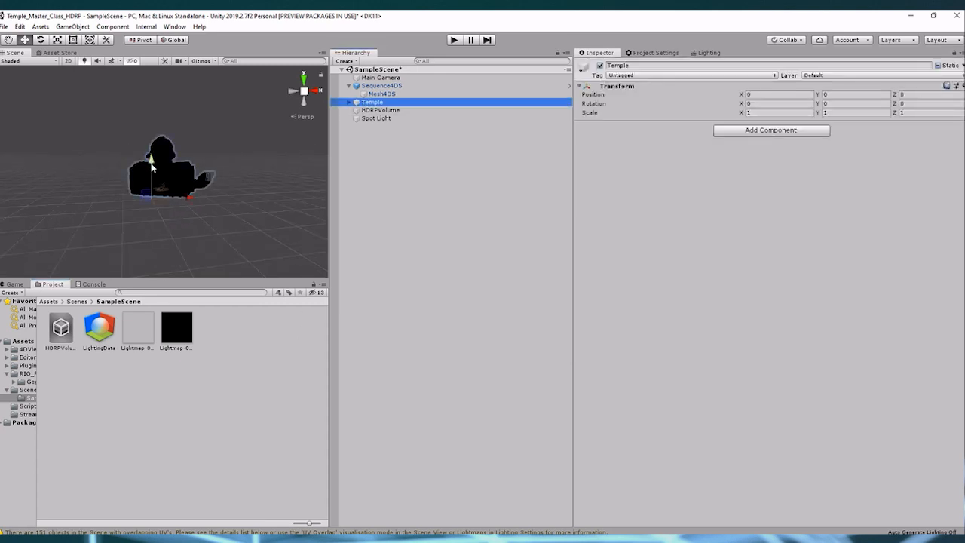
left_click_drag(152, 168, 153, 118)
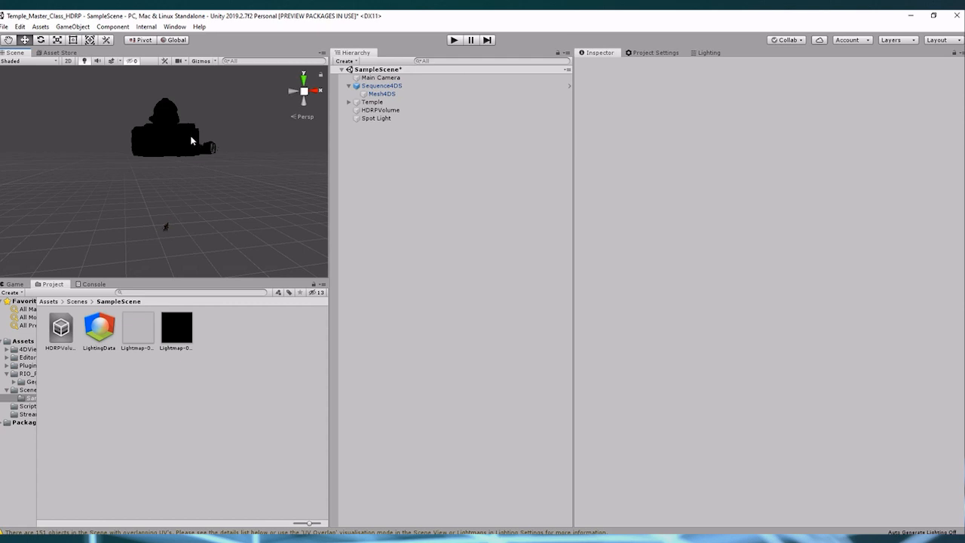
Step: Add a point light to the scene and name it Ambient_Dome
scroll(172, 142, "up", 10)
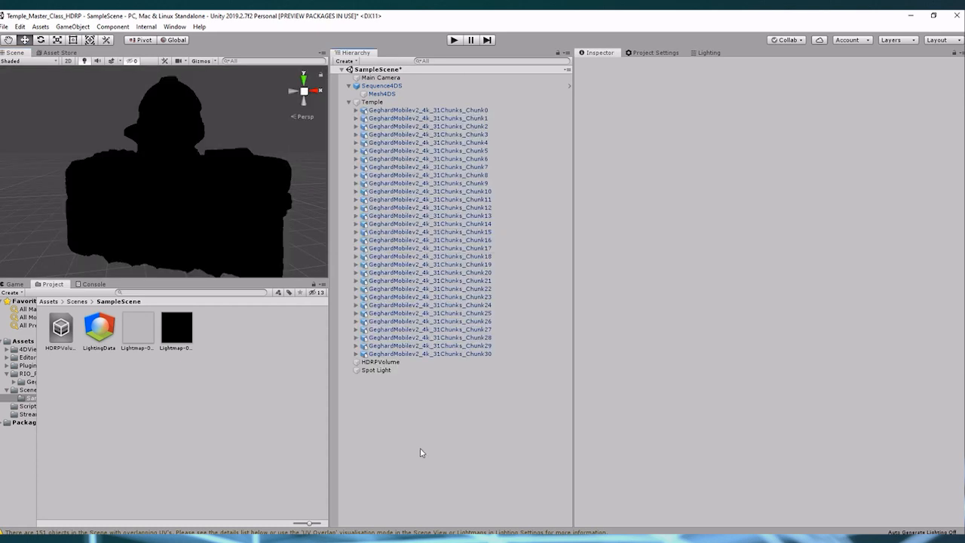
right_click(377, 397)
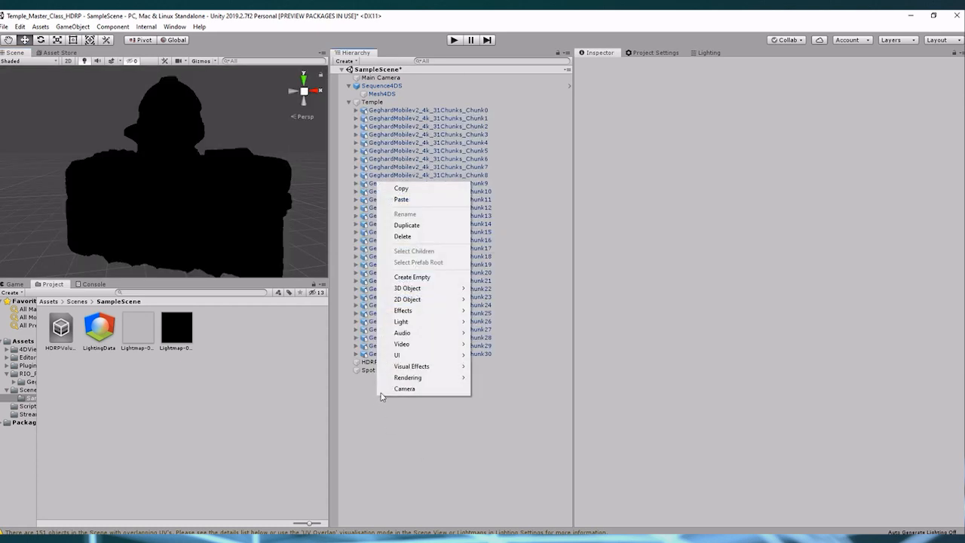
mouse_move(416, 326)
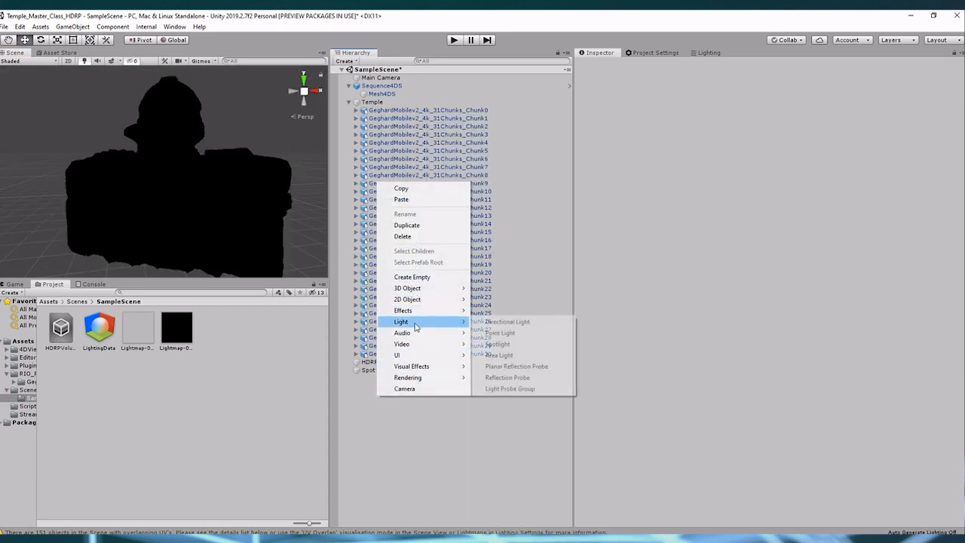
left_click(504, 333)
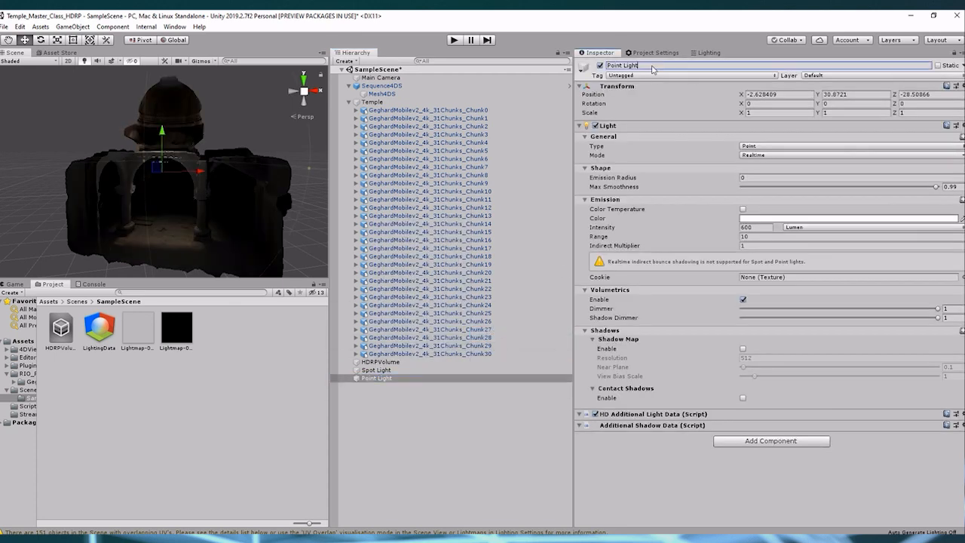
left_click(641, 66)
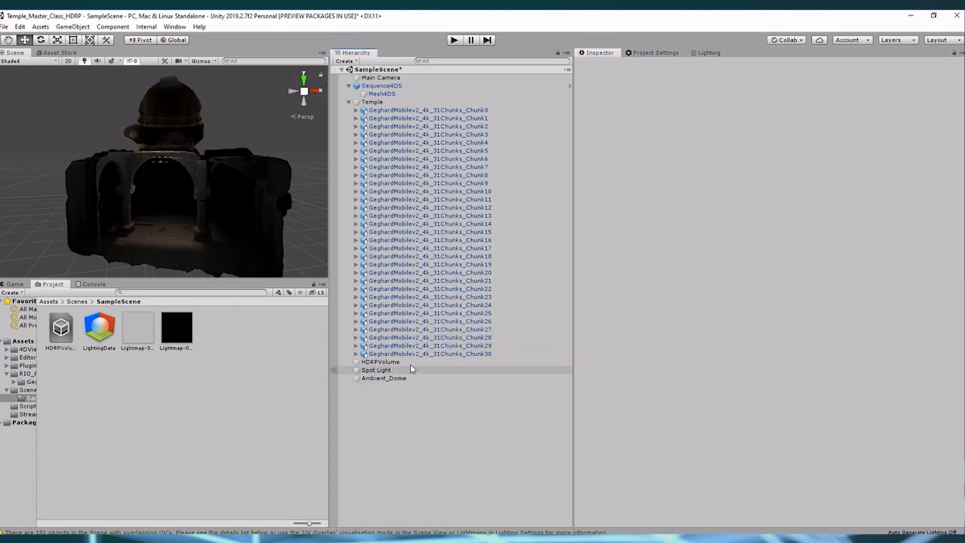
Step: Make Ambient_Dome a child of Temple and move it into the dome at about X -0.91, Y 17.49, Z -23.15
left_click_drag(390, 381, 371, 101)
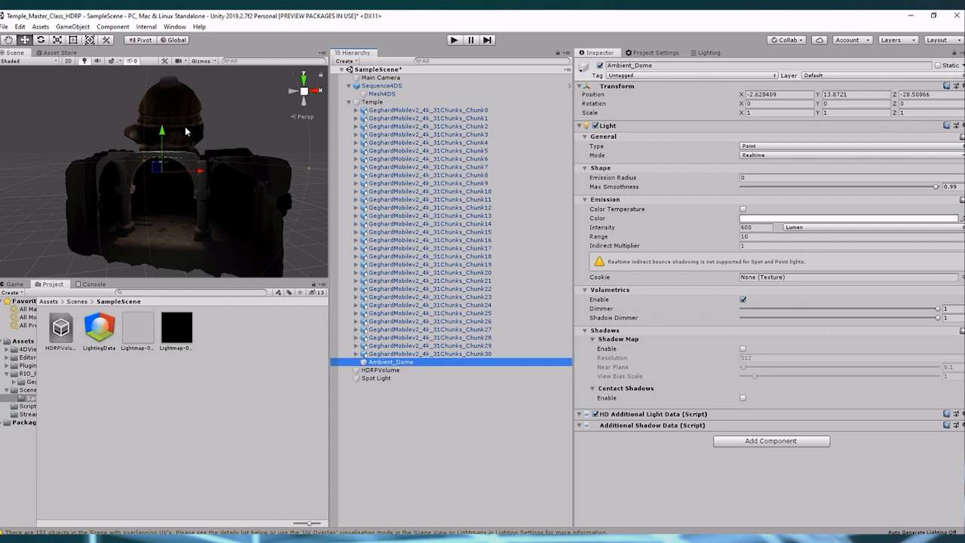
left_click_drag(189, 140, 202, 224, "alt")
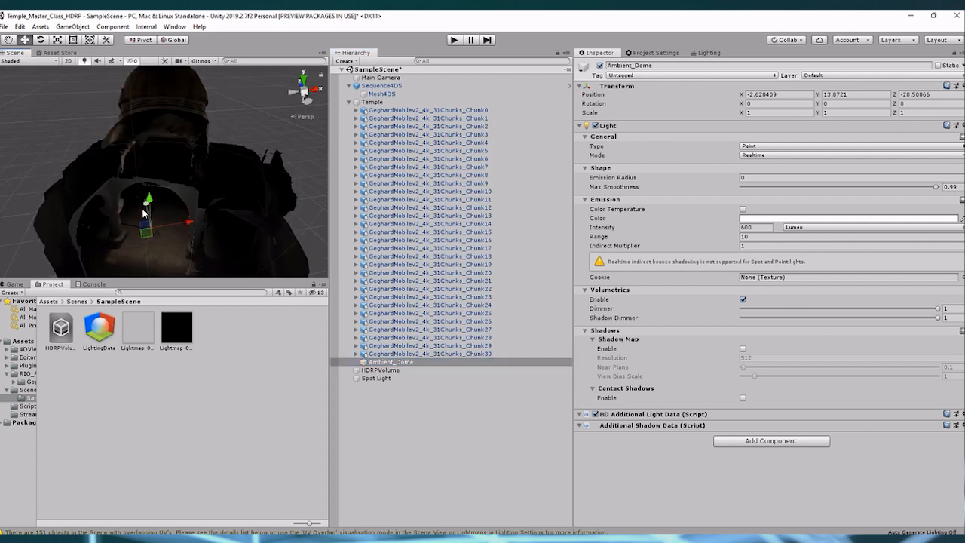
left_click_drag(146, 210, 189, 167)
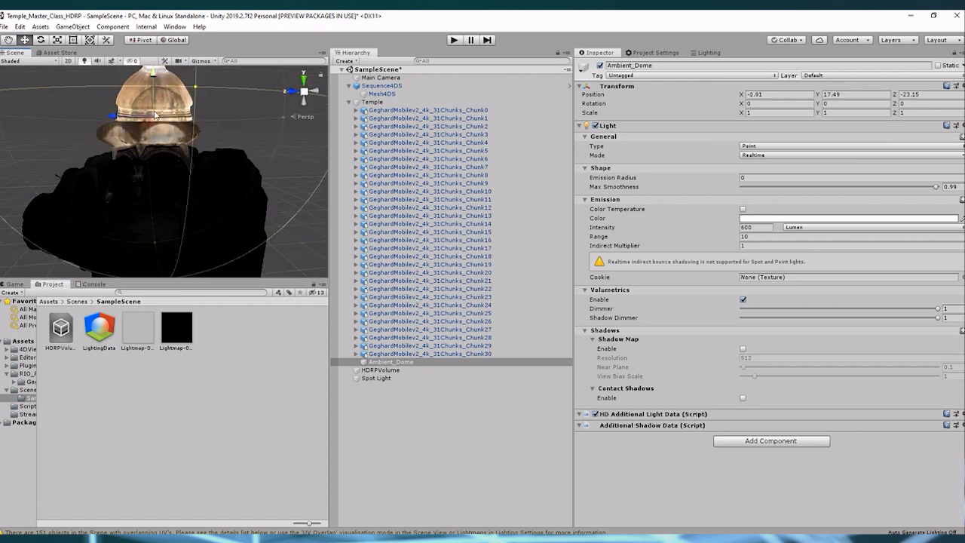
Step: Add a second point light to the scene and name it Ambient_Temple
right_click(388, 408)
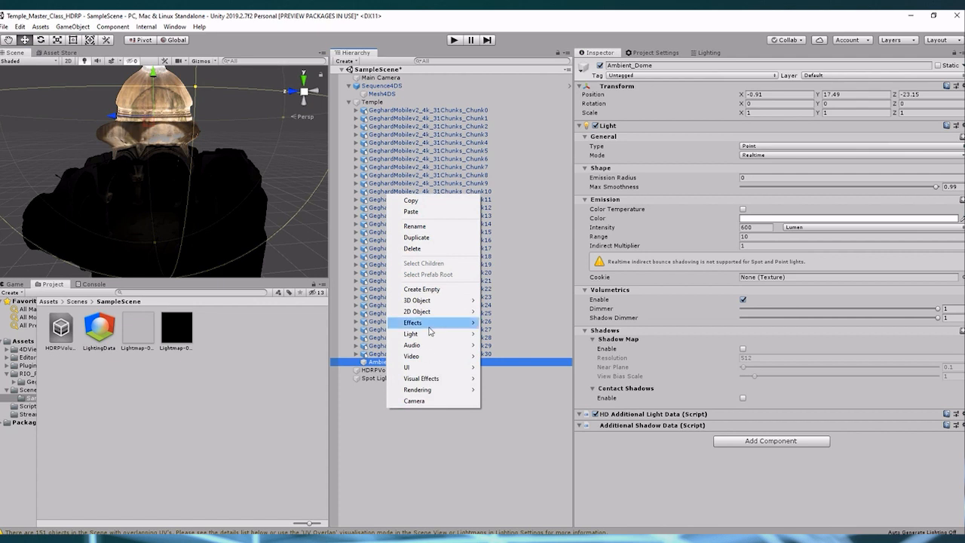
mouse_move(428, 336)
left_click(510, 346)
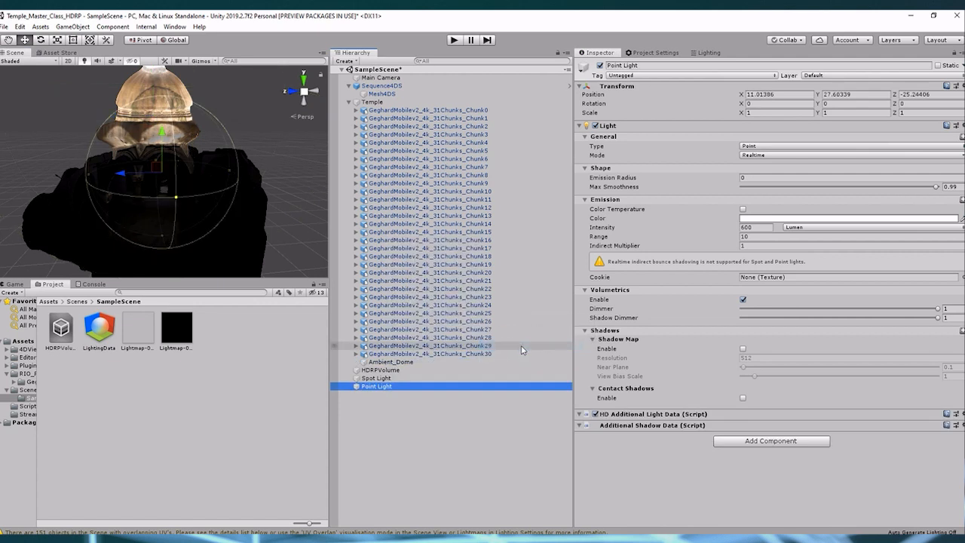
left_click(655, 64)
key("BackSpace")
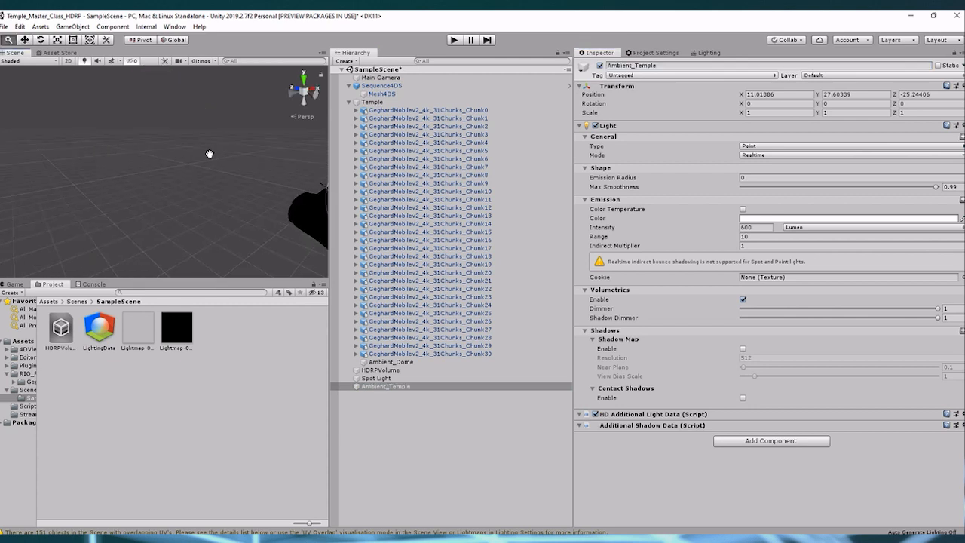
Step: Move the Ambient_Temple light inside the temple among the columns, at about X -0.64, Y 29.97, Z -22.83
middle_click_drag(209, 154, 223, 195)
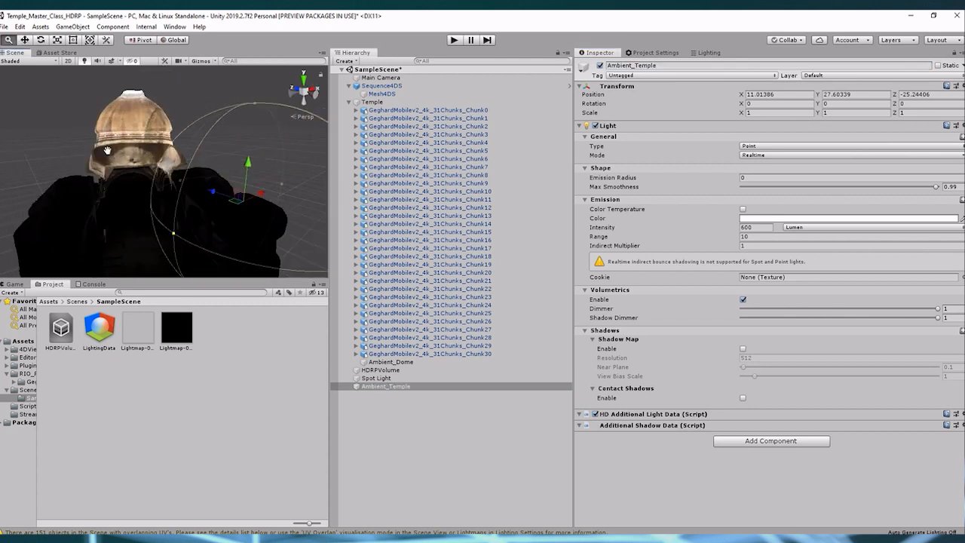
scroll(224, 198, "down", 2)
left_click_drag(224, 183, 131, 154)
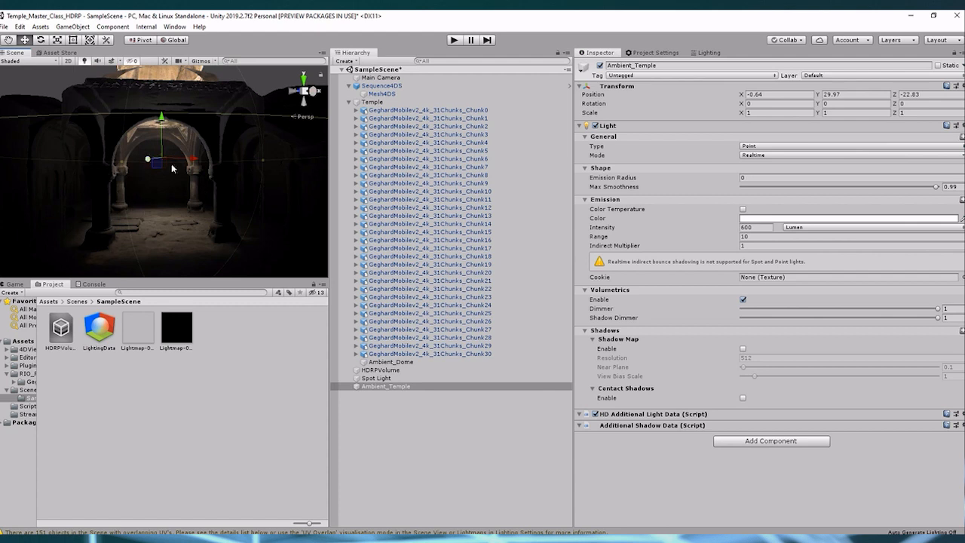
Step: Deactivate the Spot Light above the fighting sequence
scroll(207, 210, "down", 6)
left_click(210, 234)
scroll(180, 173, "up", 5)
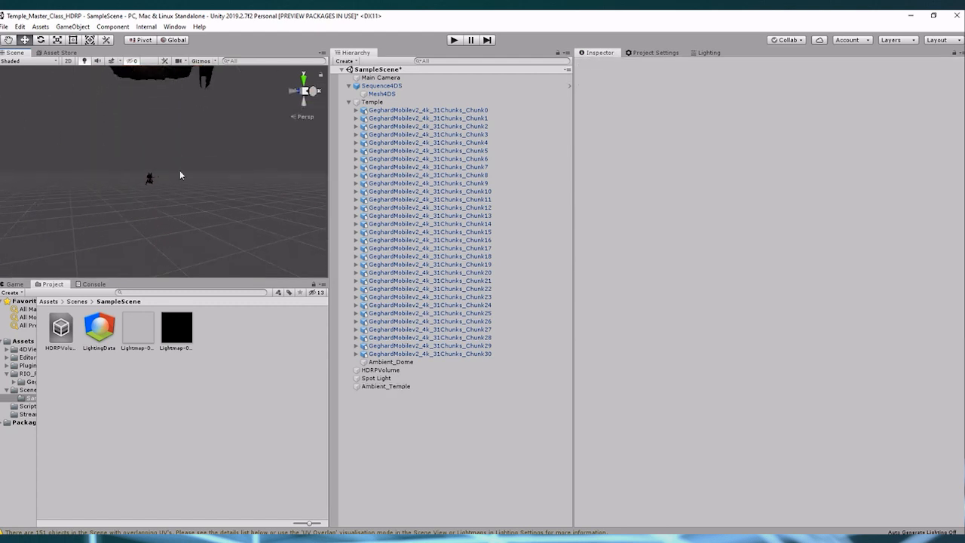
middle_click_drag(180, 187, 214, 204)
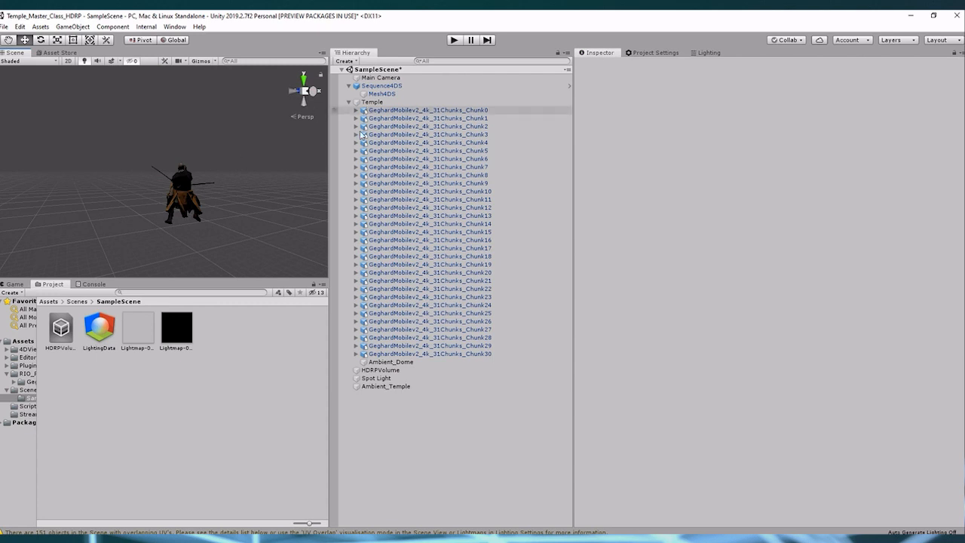
left_click(377, 378)
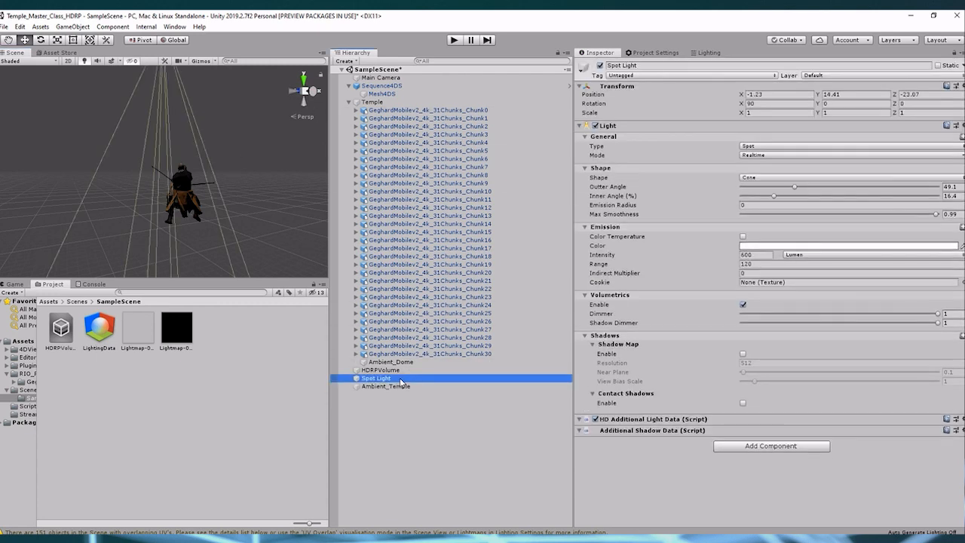
scroll(231, 142, "down", 3)
middle_click_drag(231, 142, 232, 152)
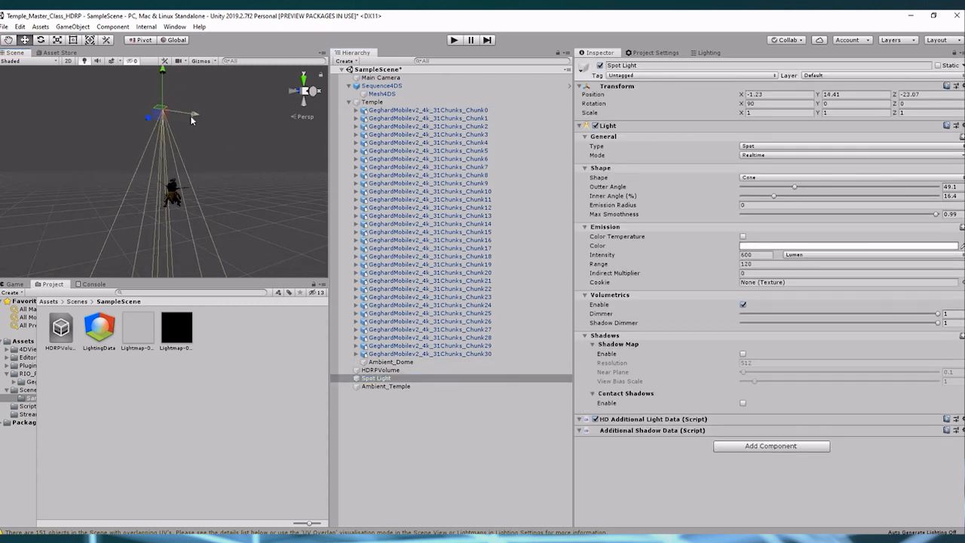
left_click(601, 66)
Step: Add a Light Probe Group to the scene and make it a child of Sequence4DS
left_click(372, 421)
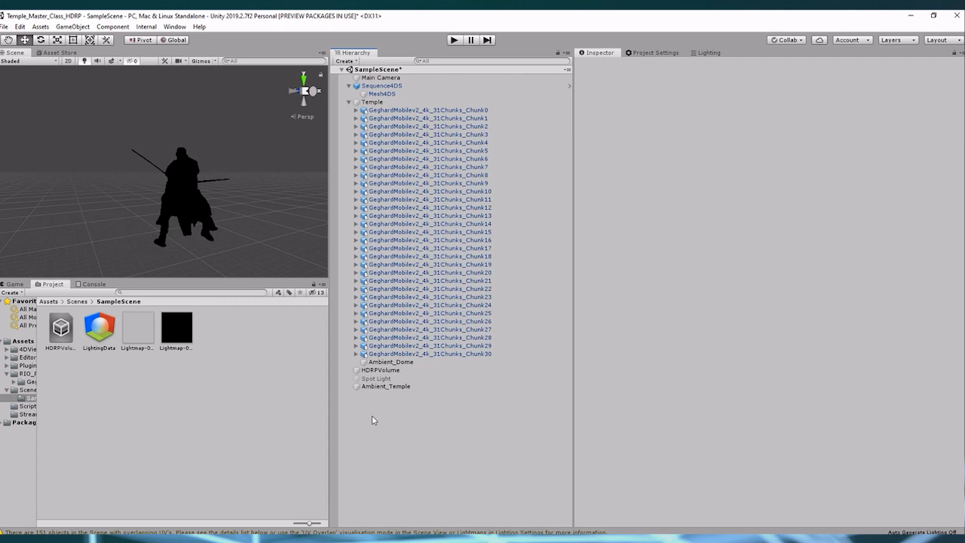
right_click(377, 418)
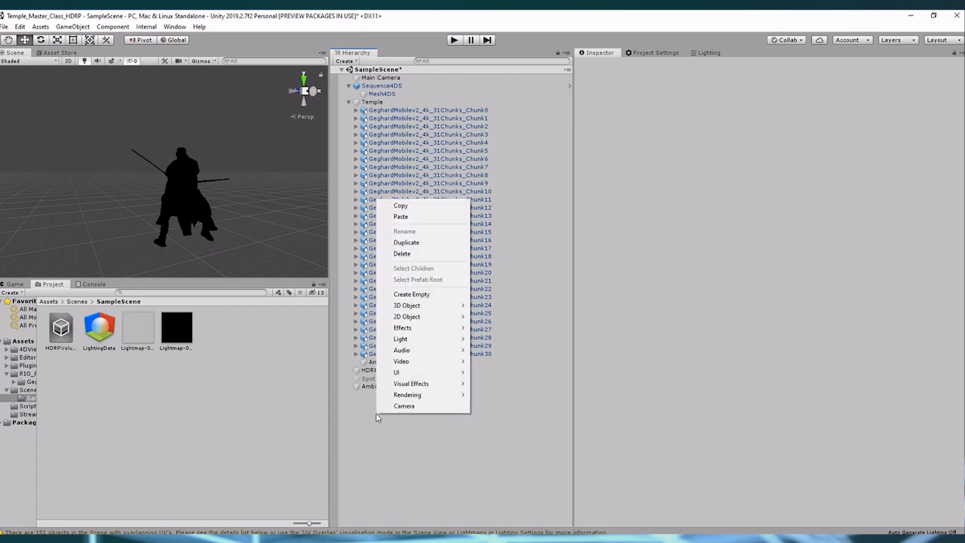
mouse_move(439, 340)
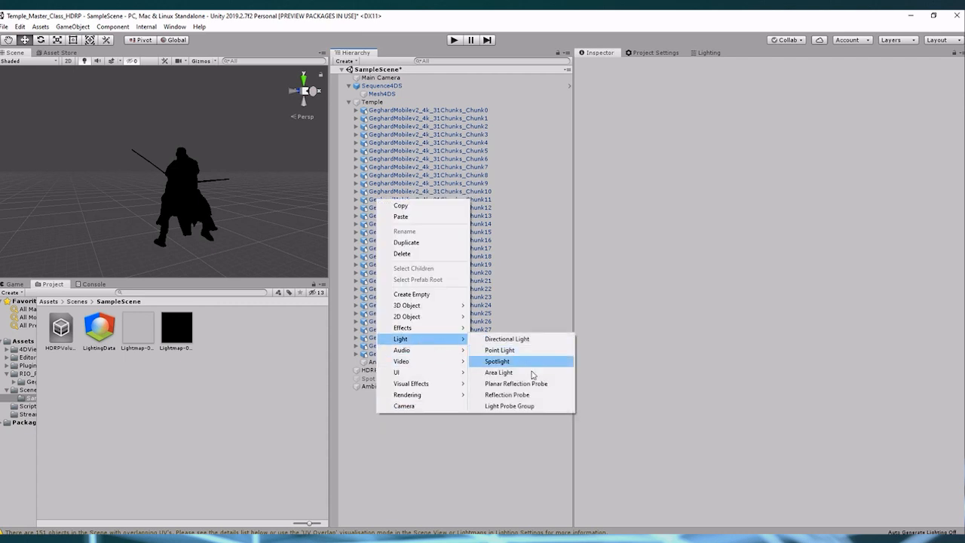
left_click(513, 406)
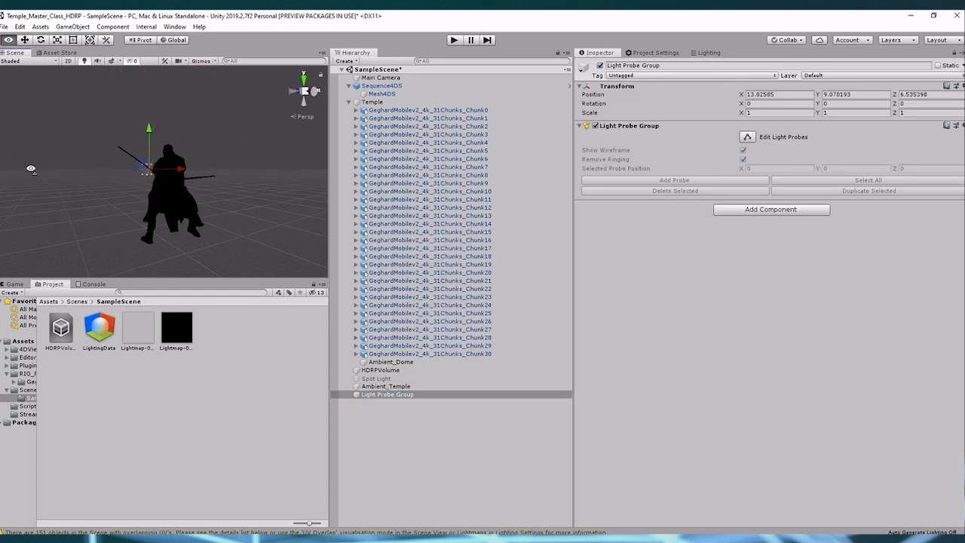
right_click_drag(31, 169, 126, 179)
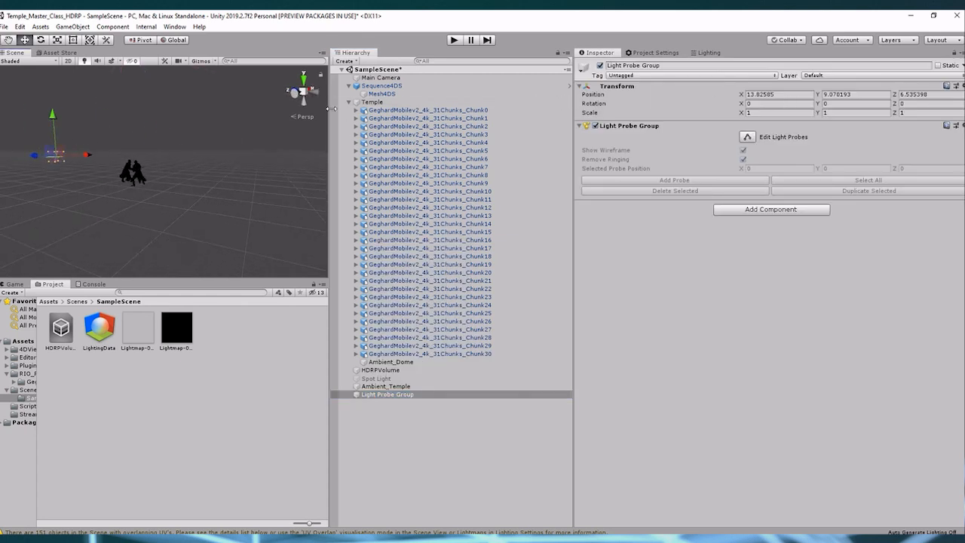
left_click(135, 173)
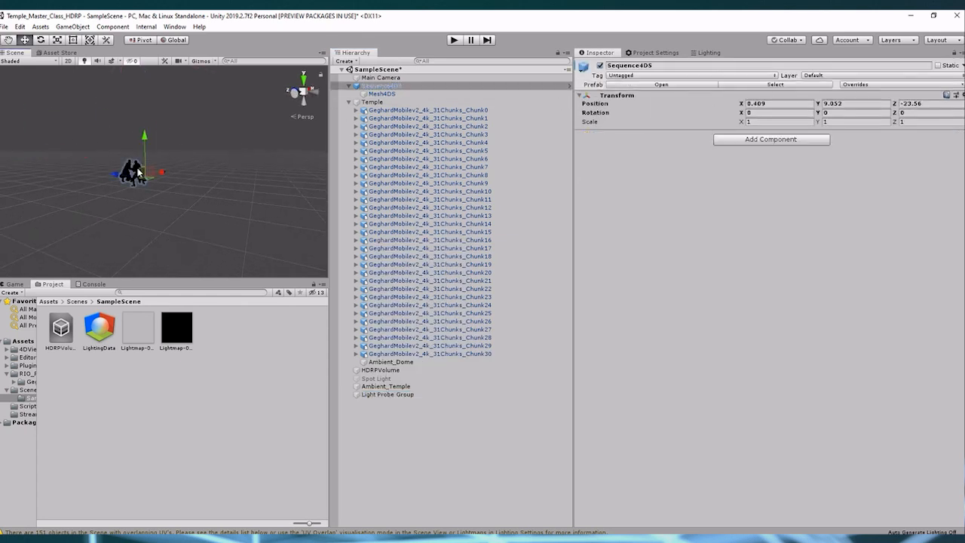
left_click(387, 395)
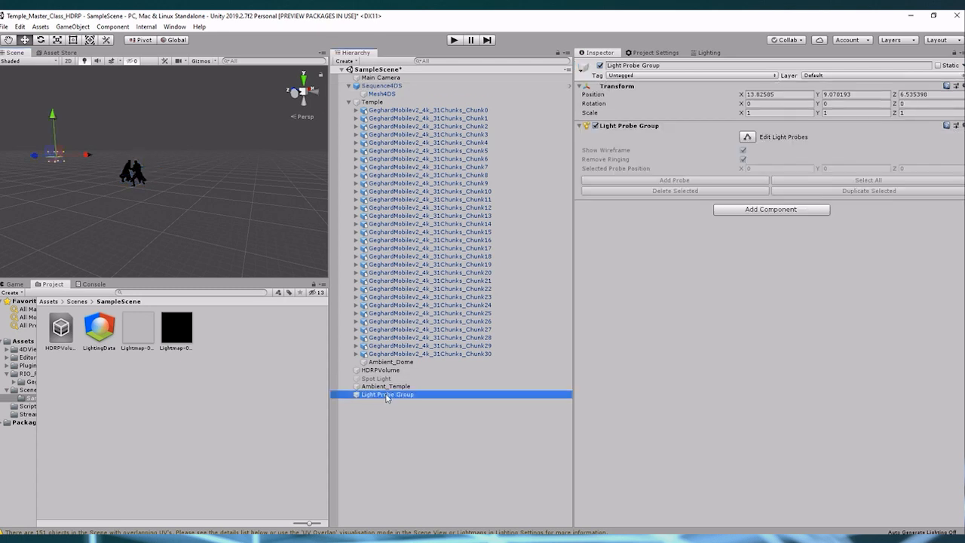
left_click_drag(387, 398, 400, 88)
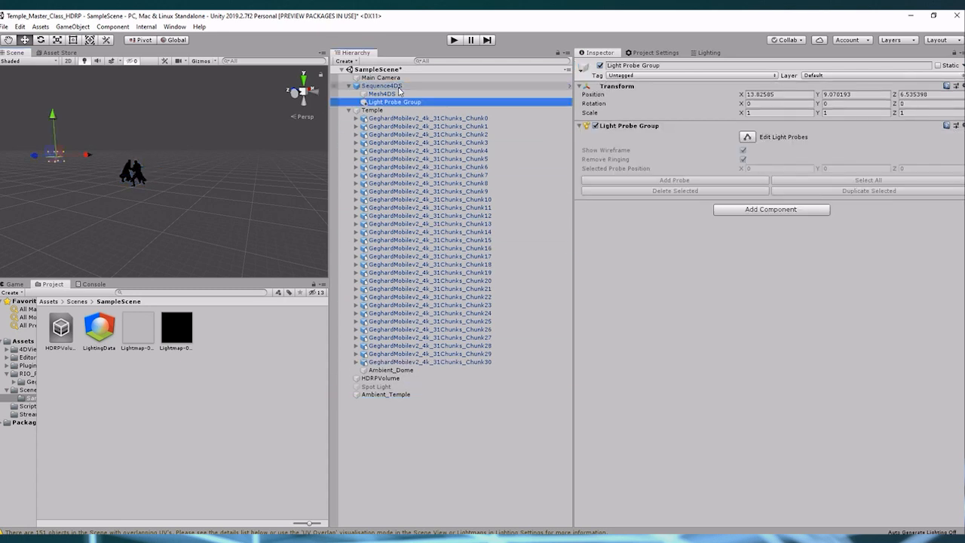
Step: Set the Light Probe Group's local position to X 0, Y 0, Z 0
left_click(797, 93)
type("0")
key("Tab")
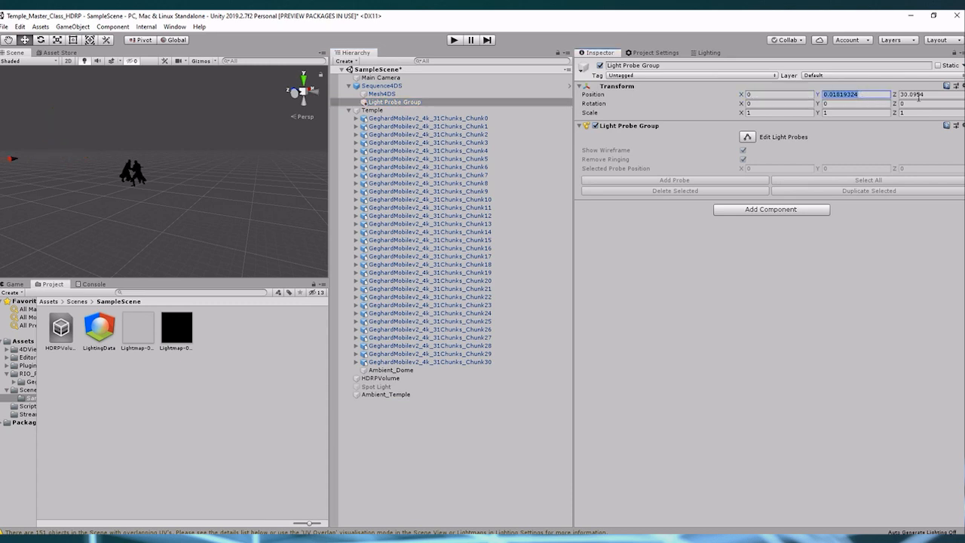
type("0")
key("Tab")
type("0")
Step: Move the Light Probe Group so it encloses both fighters, at about X -1.21, Y 0.93, Z 0.27
right_click_drag(158, 240, 207, 224)
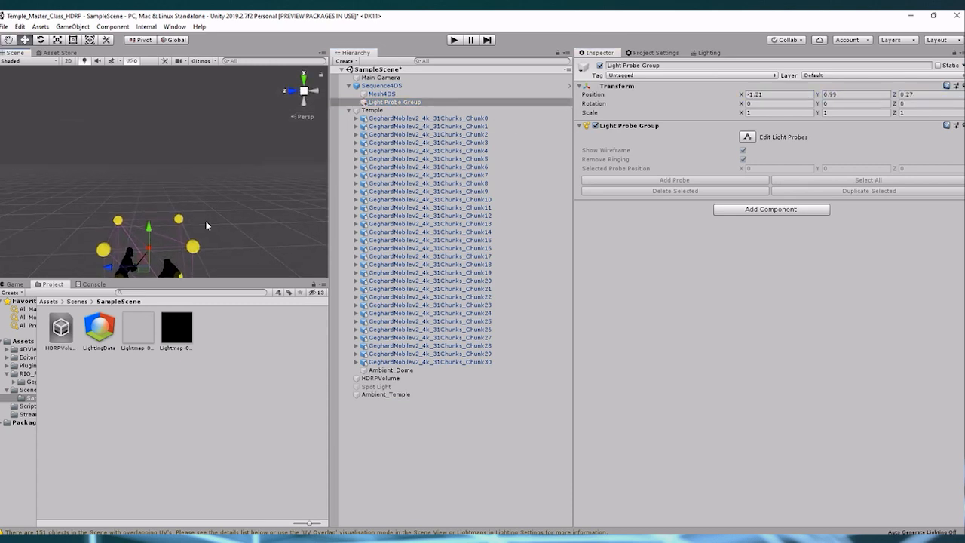
middle_click_drag(207, 247, 205, 210)
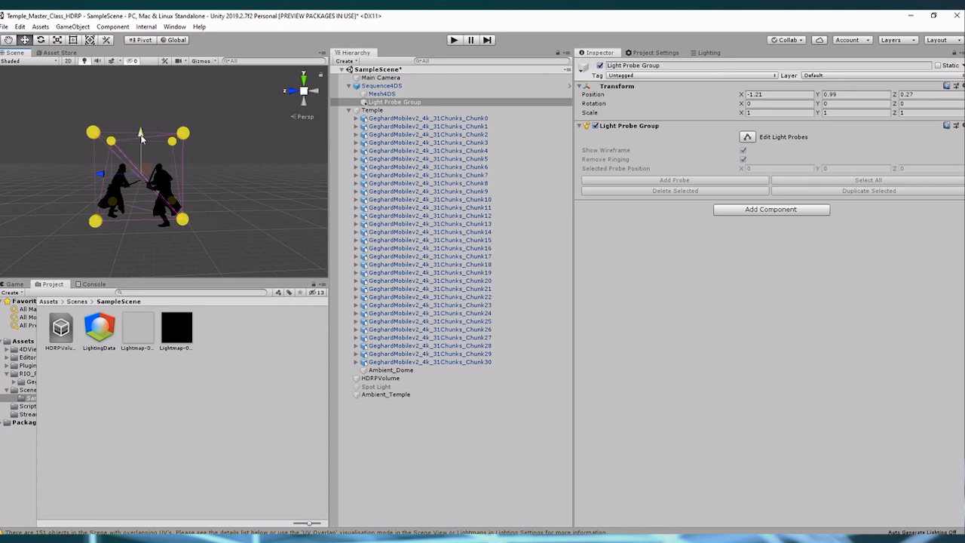
left_click_drag(138, 144, 139, 147)
right_click_drag(0, 197, 136, 189)
middle_click_drag(15, 227, 160, 189)
scroll(164, 189, "down", 6)
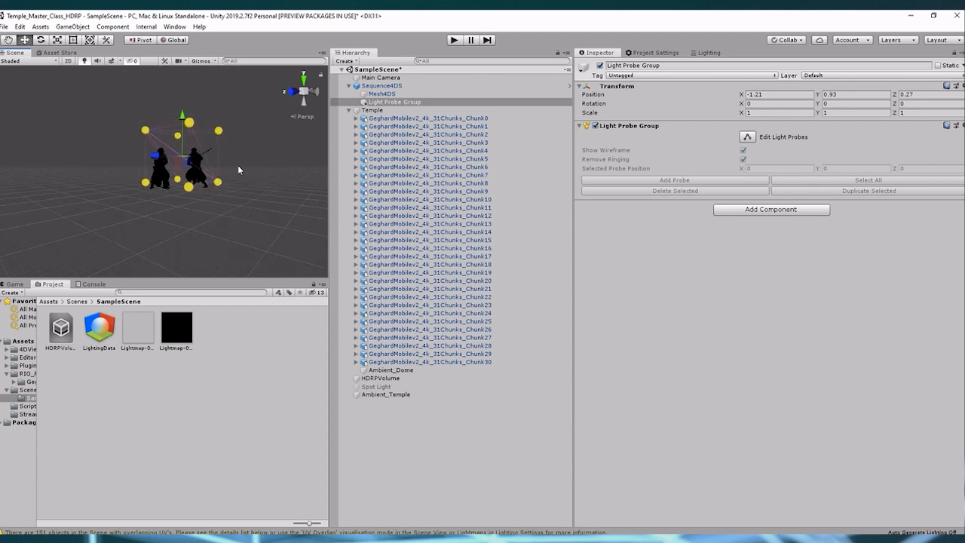
Step: Add a third point light to the scene and name it Ambient_Sequence
left_click(370, 438)
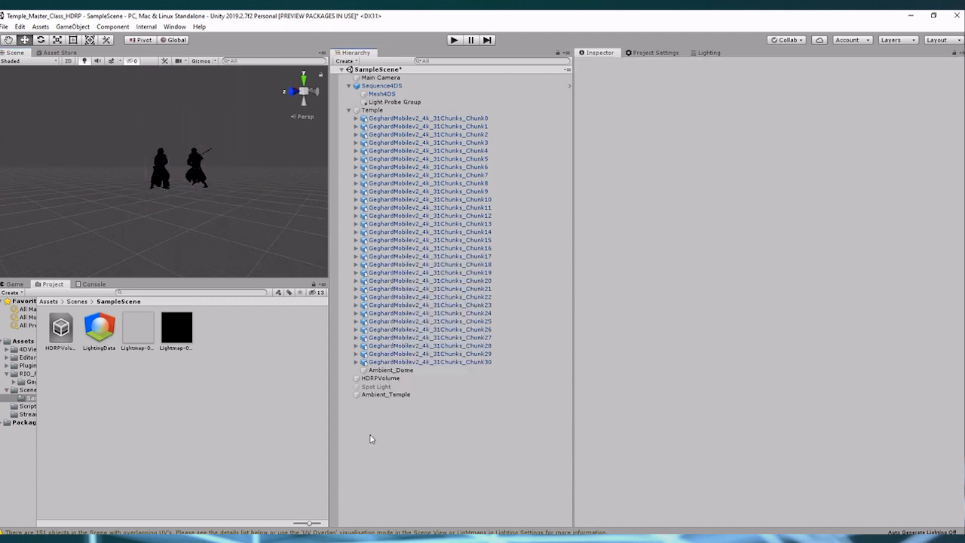
right_click(381, 433)
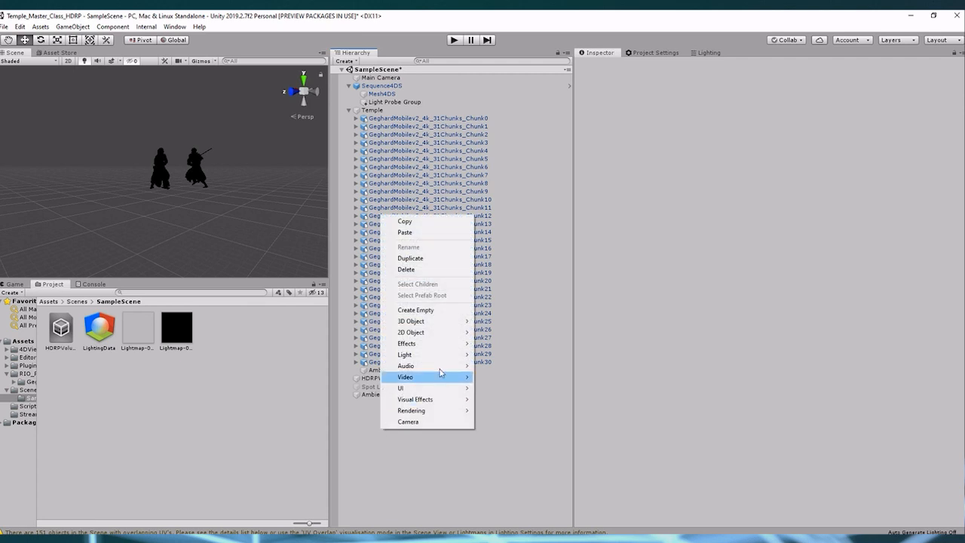
mouse_move(448, 359)
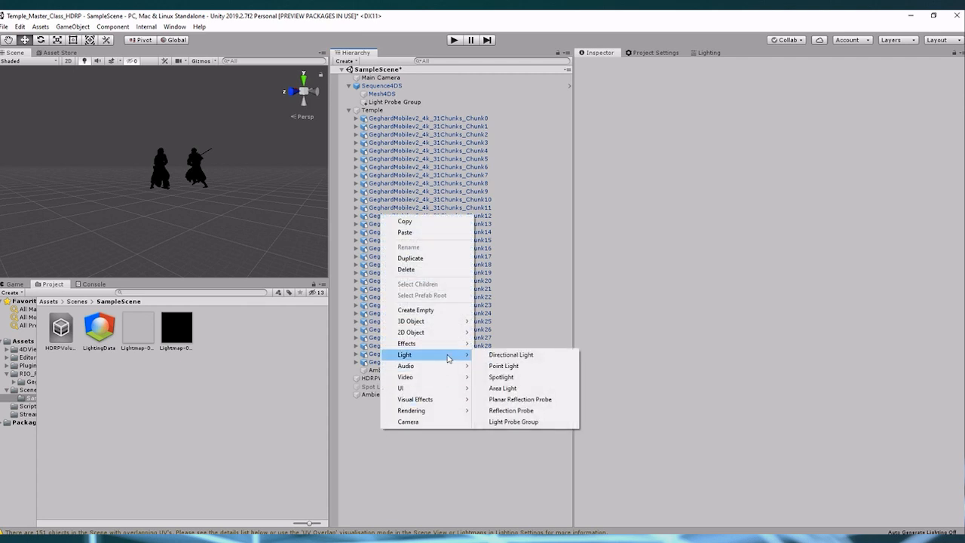
left_click(504, 366)
left_click(694, 66)
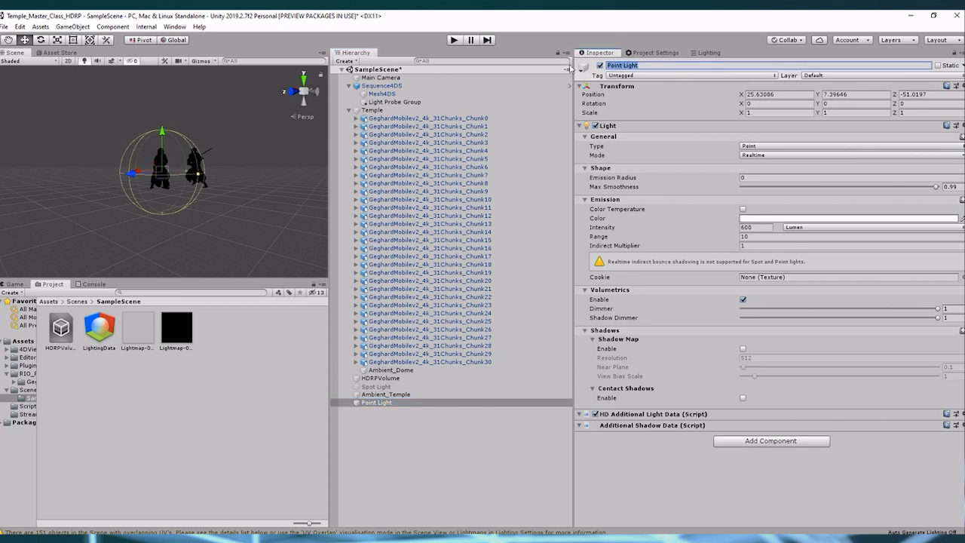
type("Ambient_Sequence")
key("Return")
Step: Make Ambient_Sequence a child of Light Probe Group and set its local position to X 0, Y 0, Z 0
left_click_drag(382, 403, 413, 106)
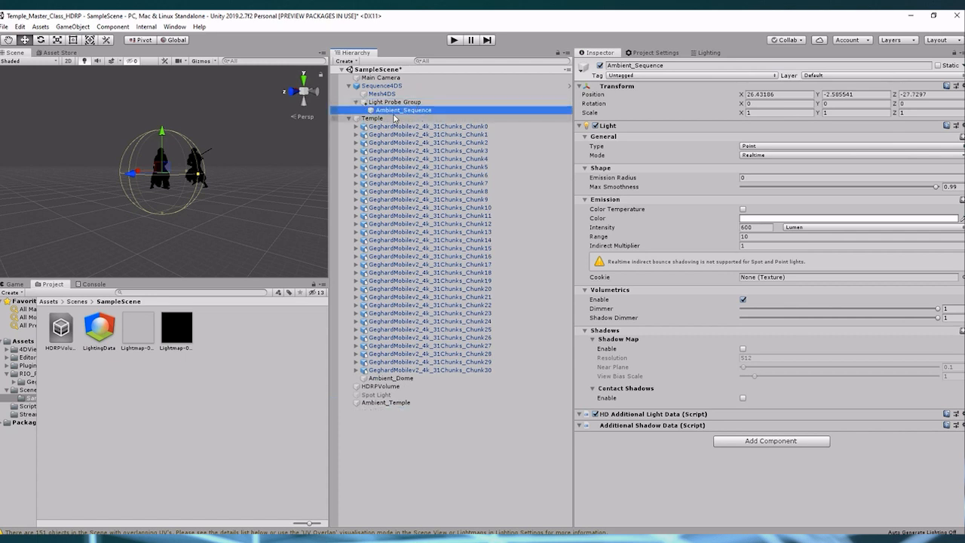
left_click(798, 97)
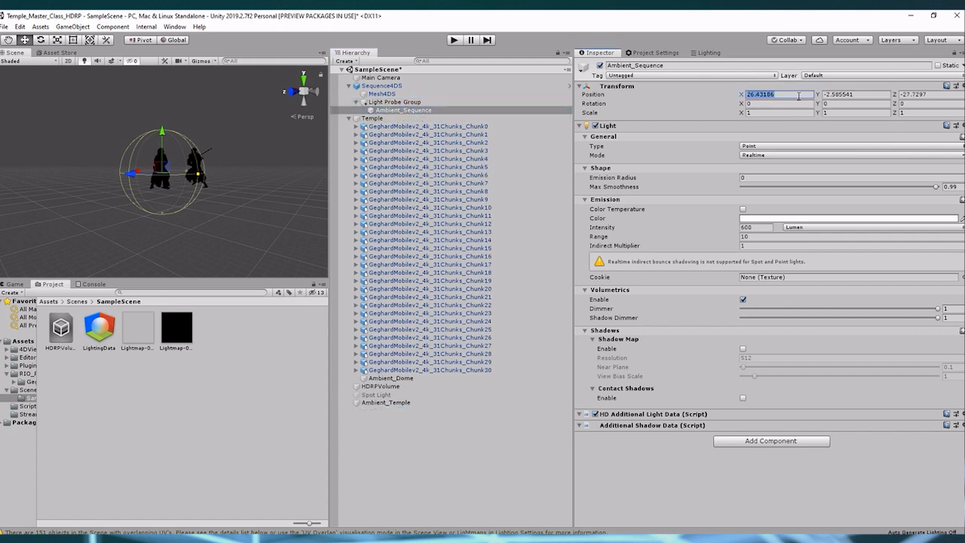
type("0")
left_click(844, 94)
type("0")
left_click(916, 96)
type("0")
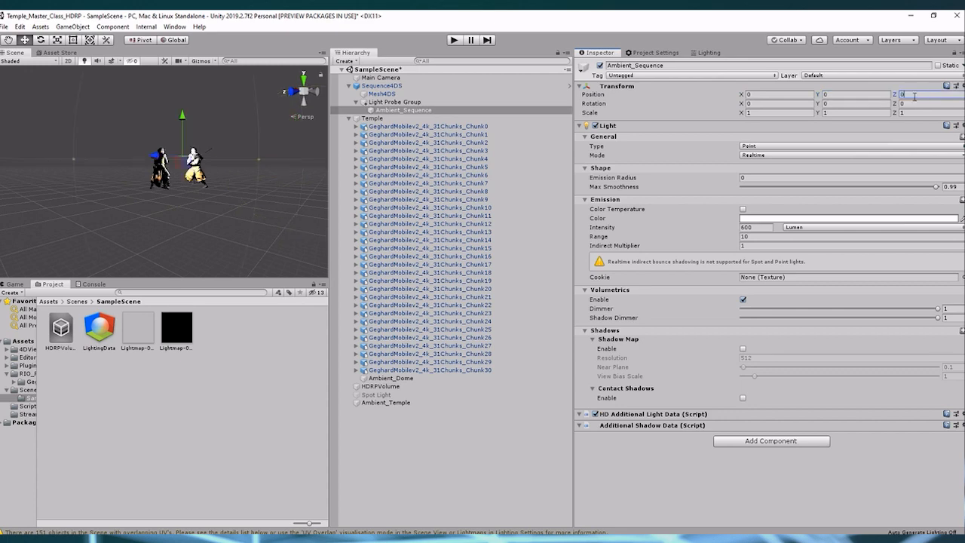
Step: Make the Ambient_Temple light a child of Temple, alongside Ambient_Dome
scroll(244, 132, "up", 5)
scroll(245, 131, "down", 4)
middle_click_drag(246, 127, 254, 144)
left_click(220, 170)
scroll(215, 113, "down", 6)
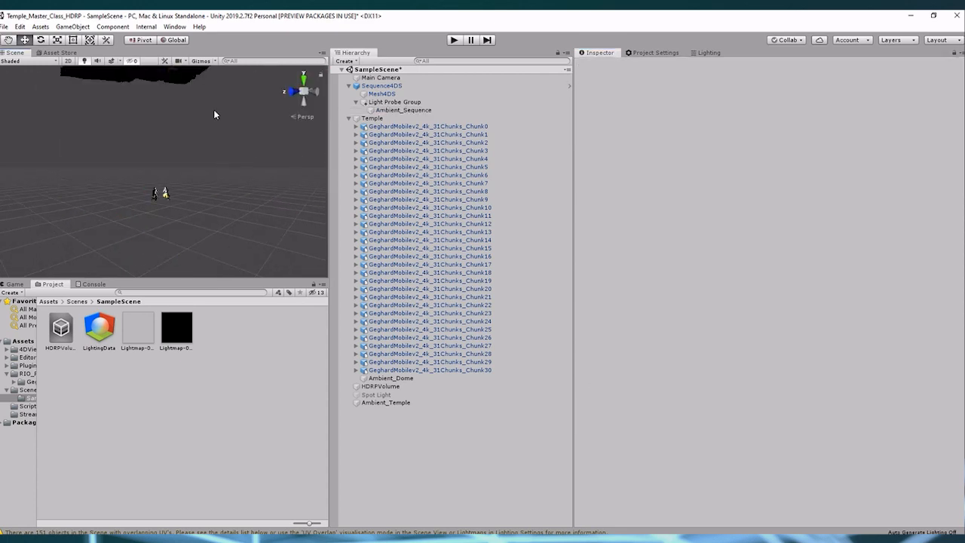
middle_click_drag(215, 113, 191, 168)
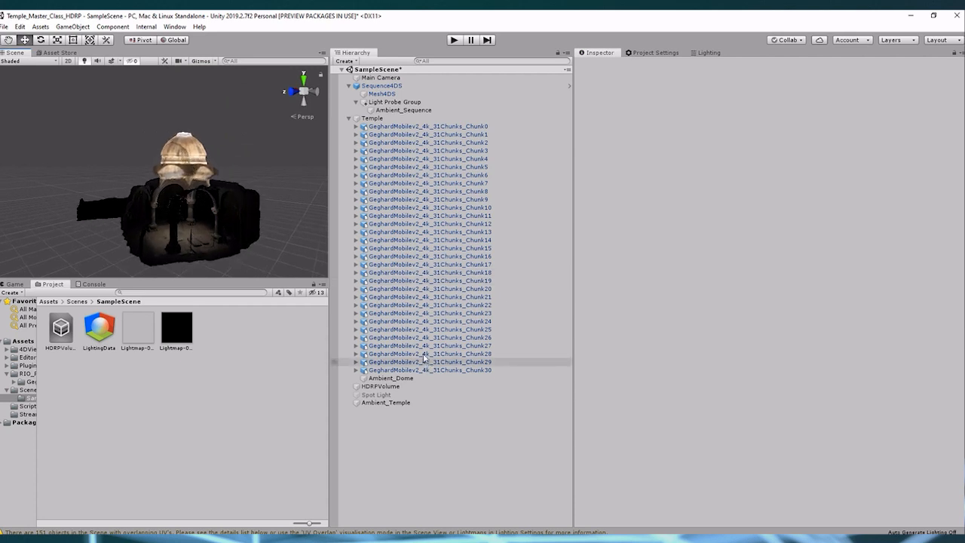
scroll(247, 148, "up", 3)
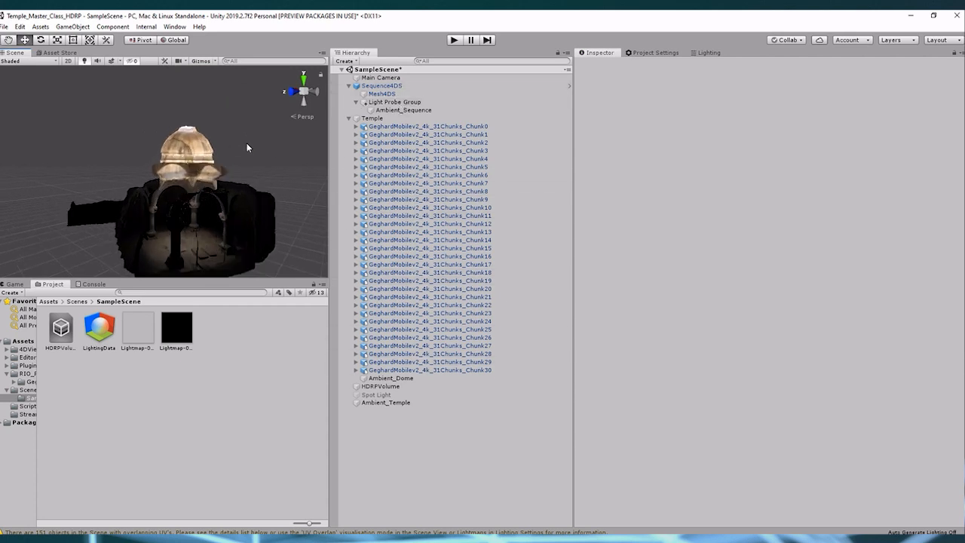
left_click_drag(387, 403, 396, 383)
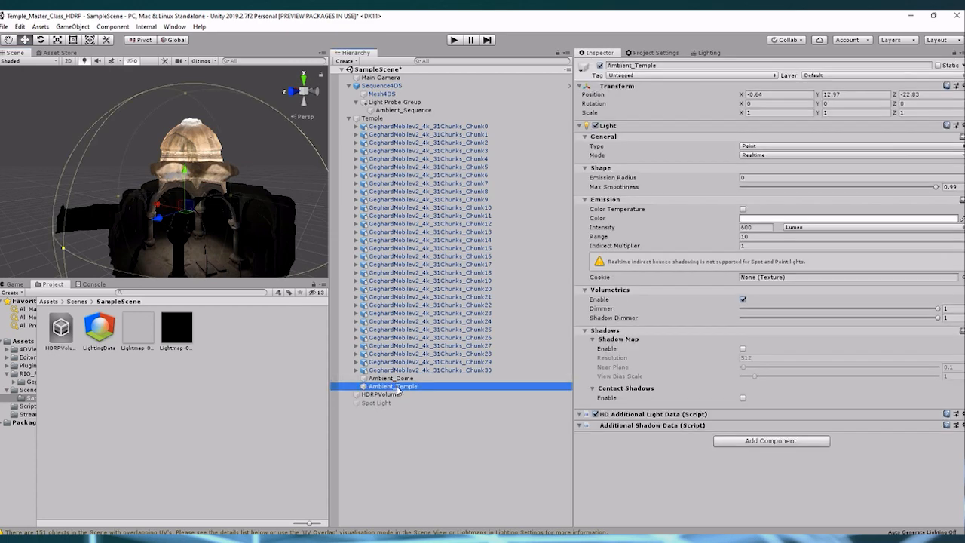
Step: Set the light mode of both Ambient_Temple and Ambient_Dome to Baked
scroll(231, 157, "up", 5)
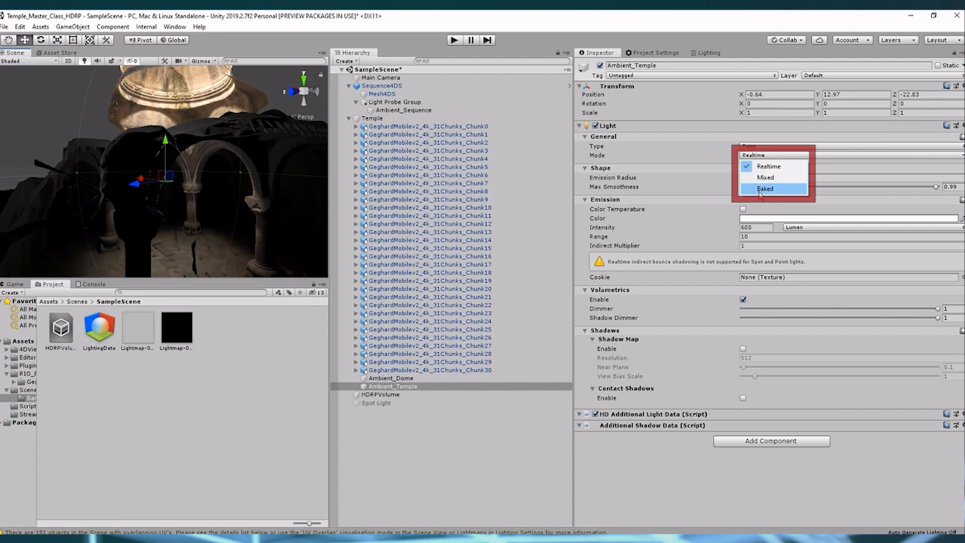
left_click(764, 189)
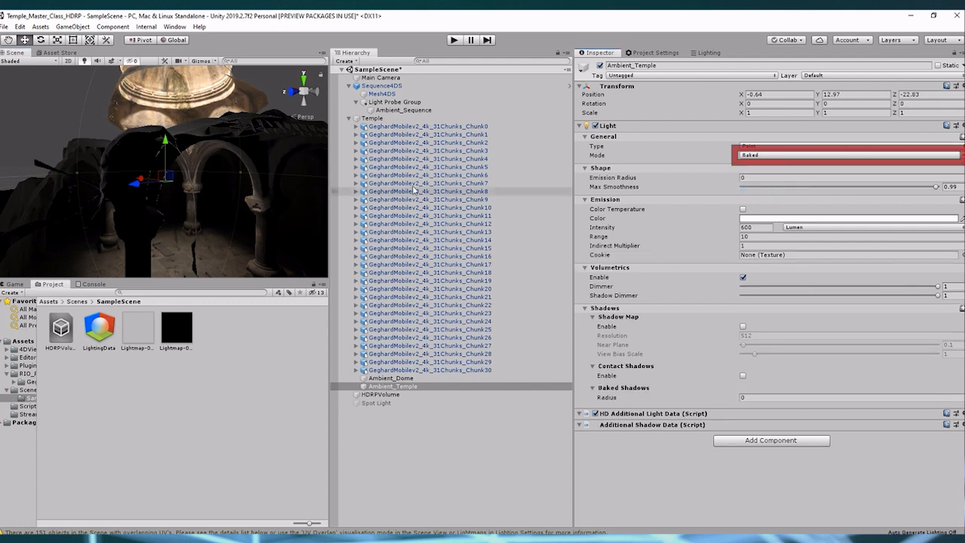
left_click(435, 379)
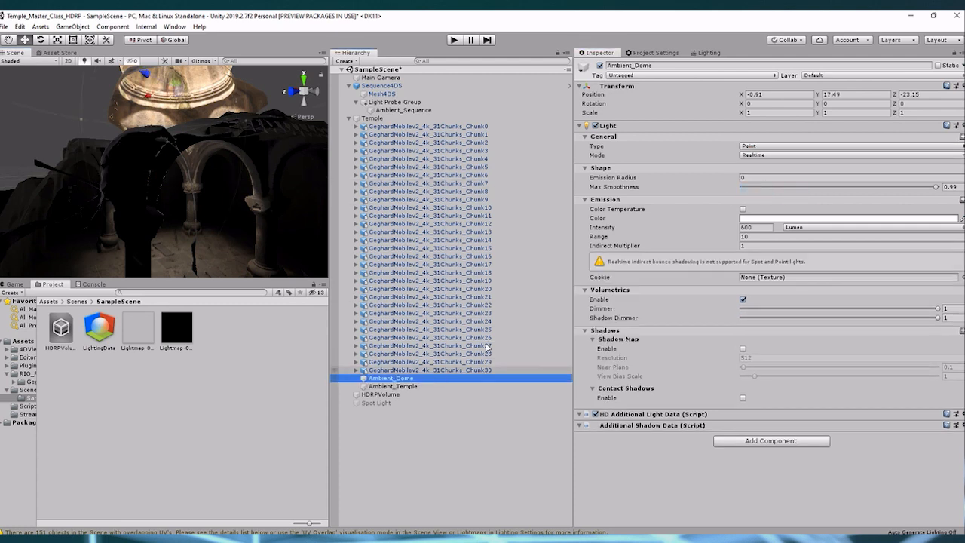
left_click(764, 155)
left_click(763, 189)
scroll(189, 123, "down", 5)
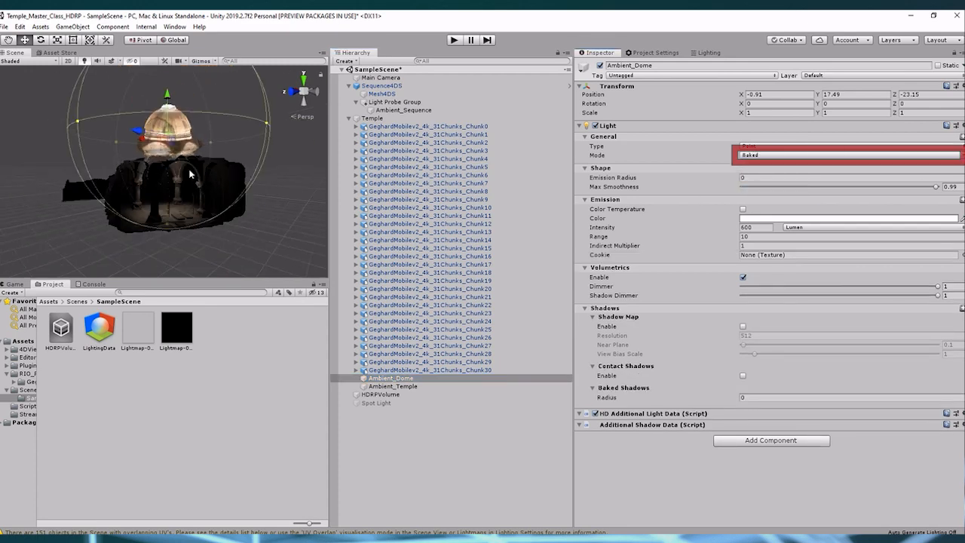
middle_click_drag(188, 123, 189, 91)
scroll(179, 203, "up", 2)
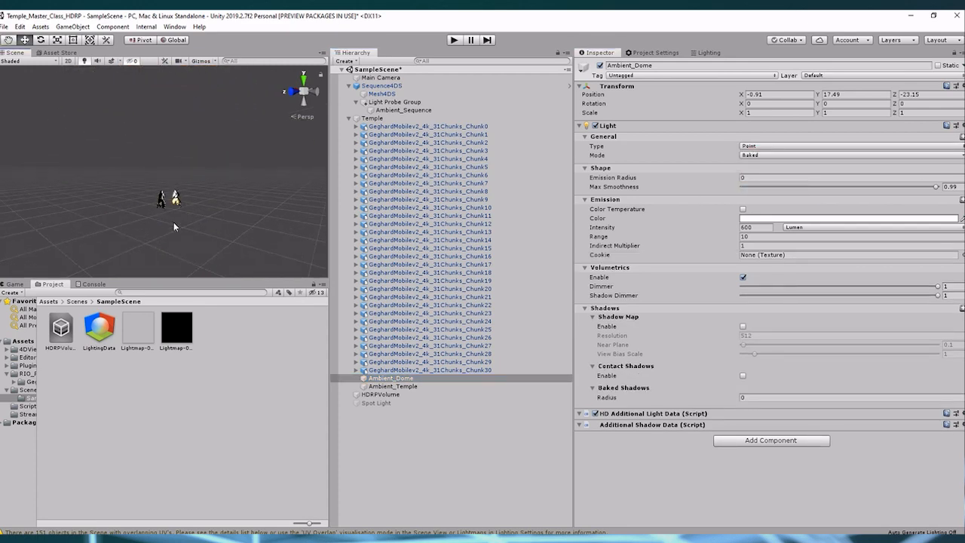
scroll(159, 203, "up", 3)
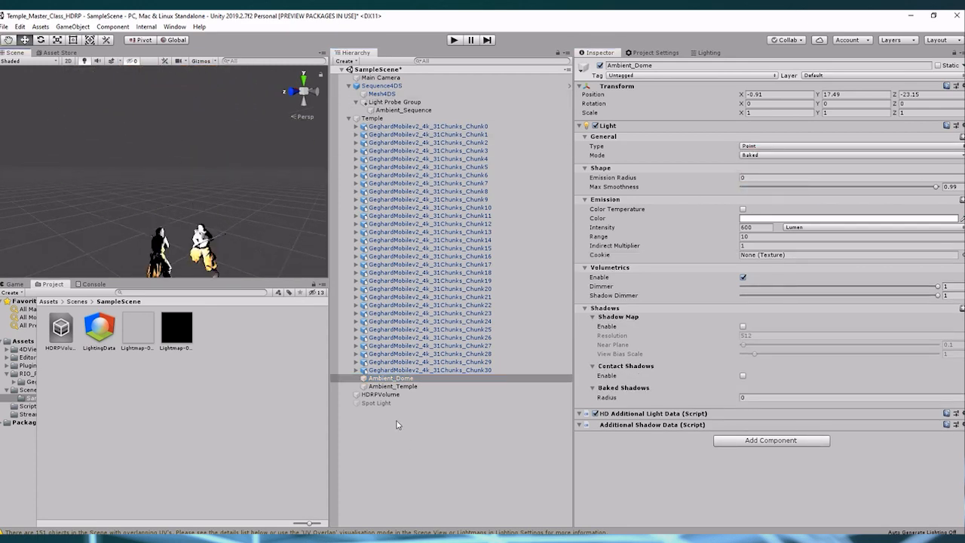
Step: Set the light mode of the Ambient_Sequence light to Baked
left_click(405, 111)
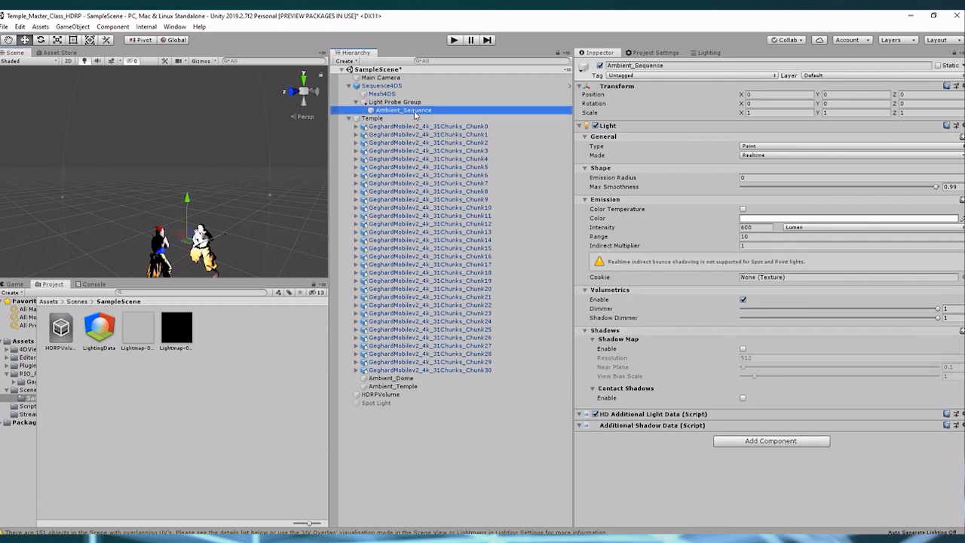
left_click(763, 157)
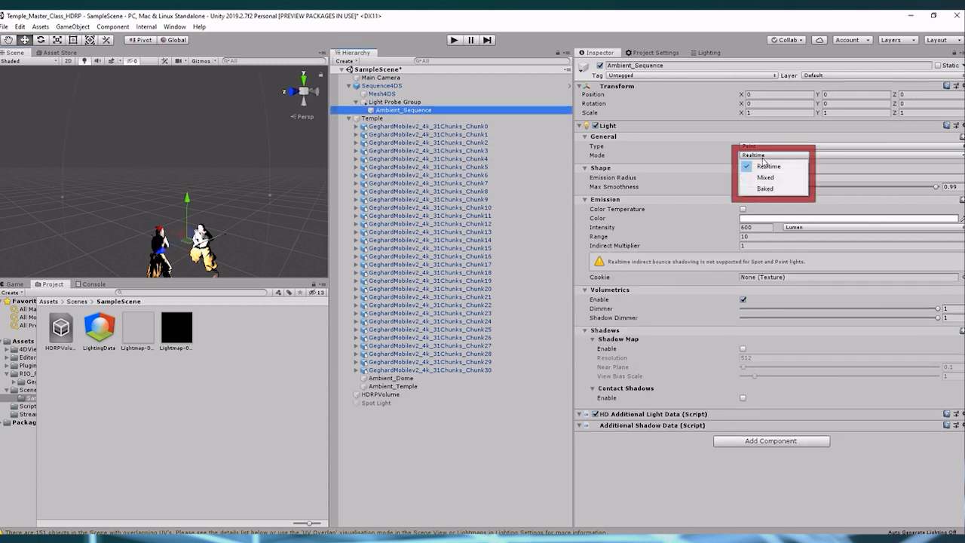
left_click(765, 189)
left_click(270, 205)
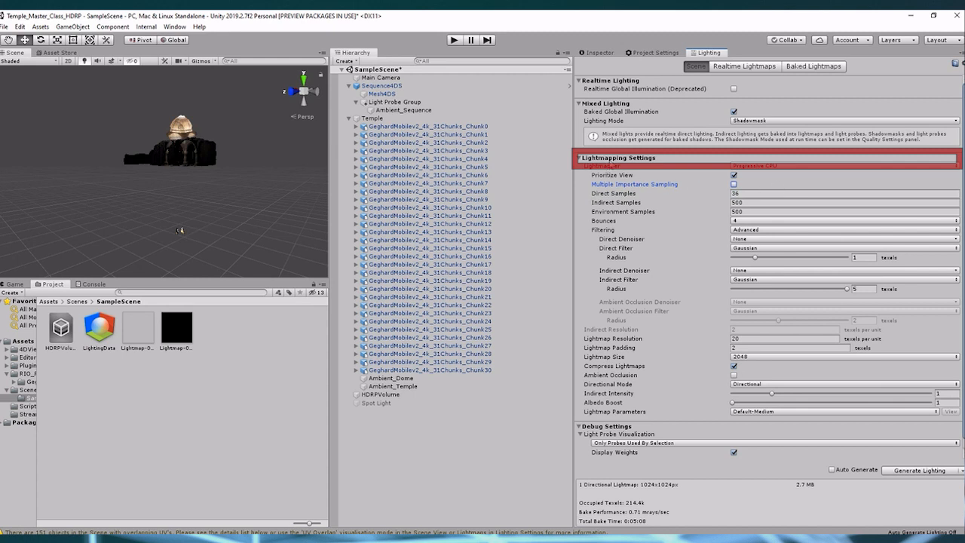
Step: In the lightmapping settings, set Direct Samples to 20, Indirect Samples to 250 and Environment Samples to 250
left_click(748, 194)
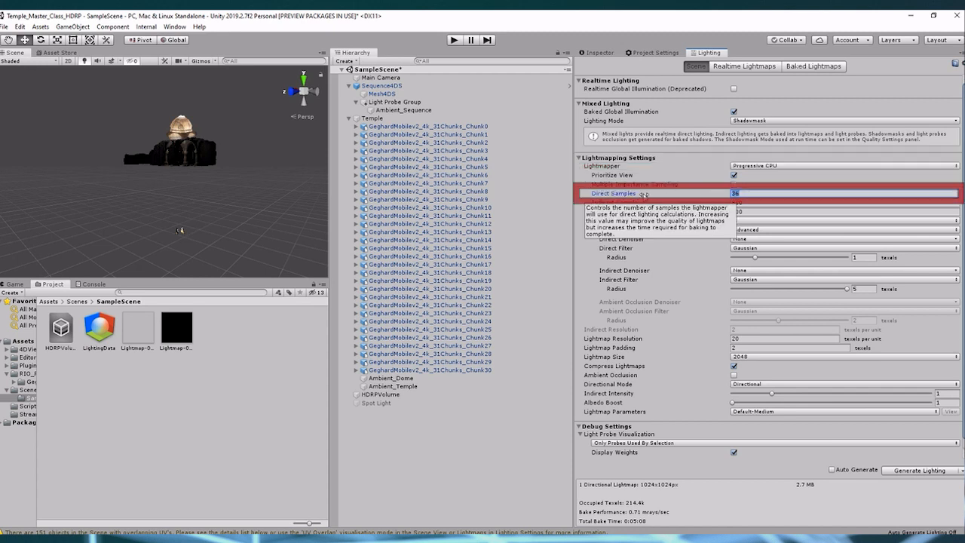
type("20")
key("Tab")
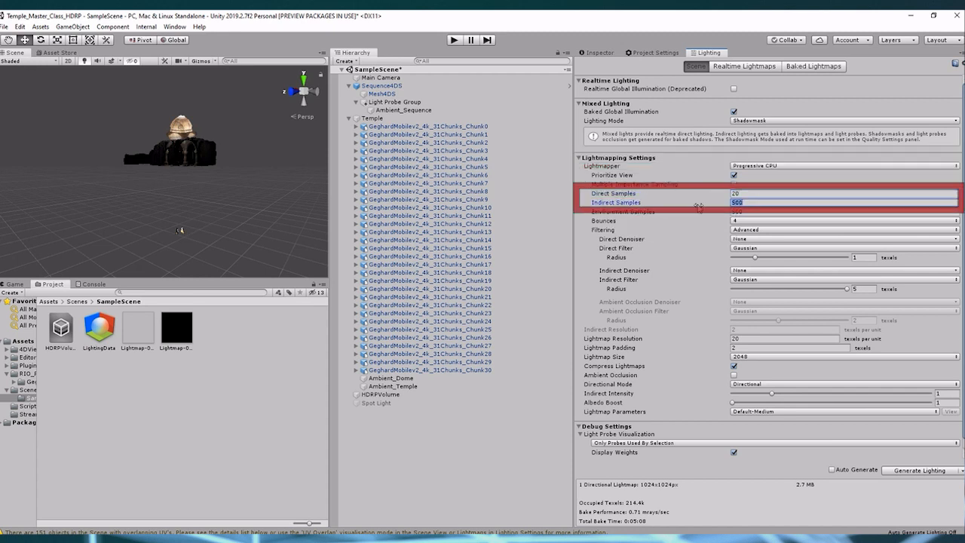
type("250")
key("Tab")
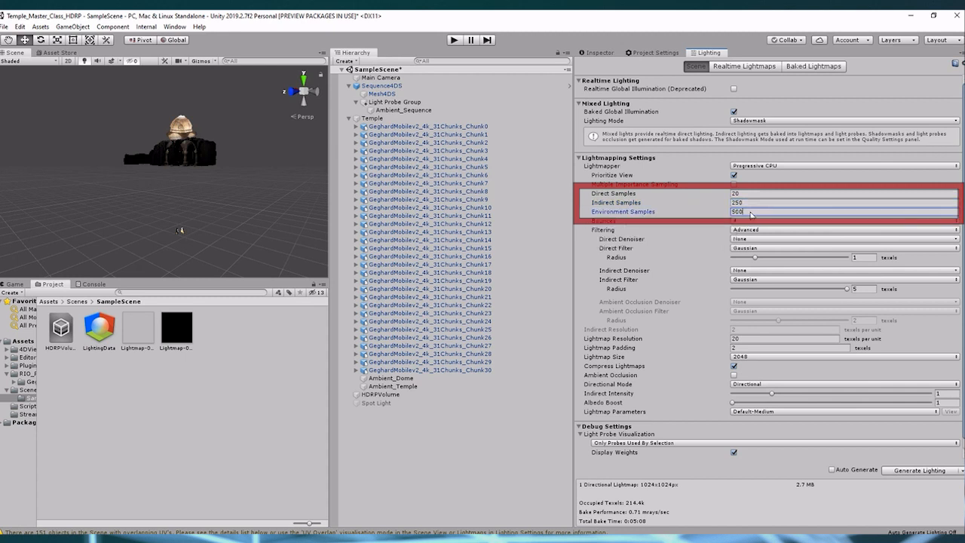
type("250")
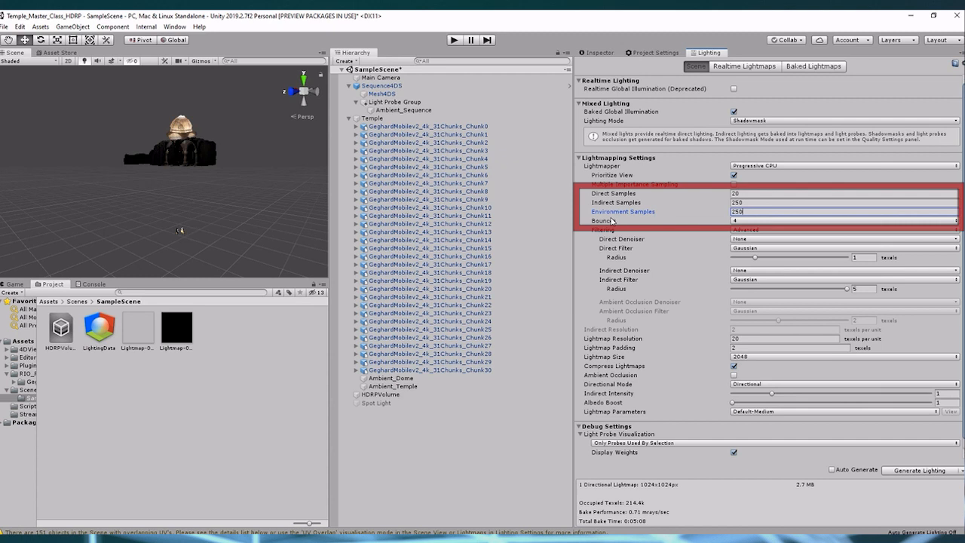
Step: Set the lightmapper's Bounces to 2 and the Indirect Filter radius to 1 texel
left_click(743, 221)
left_click(745, 257)
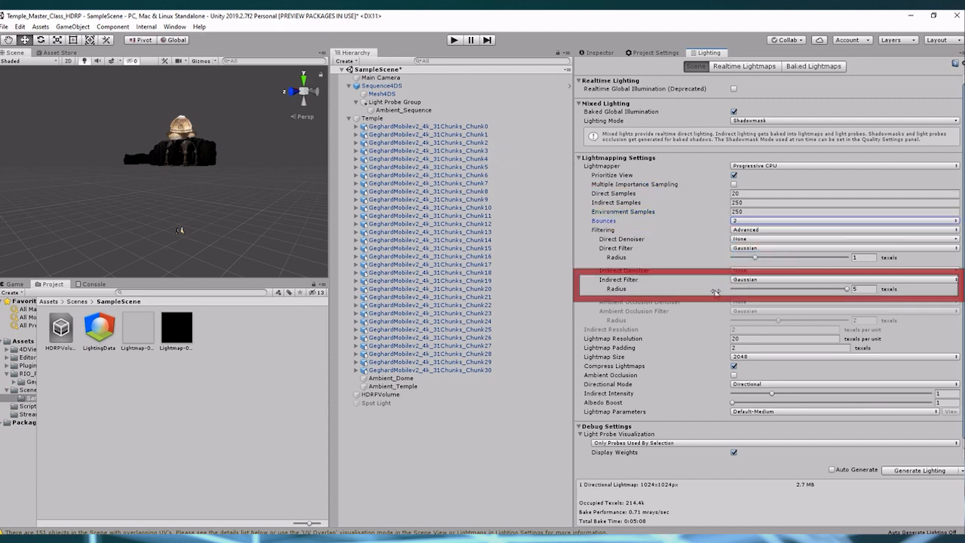
left_click_drag(847, 289, 755, 292)
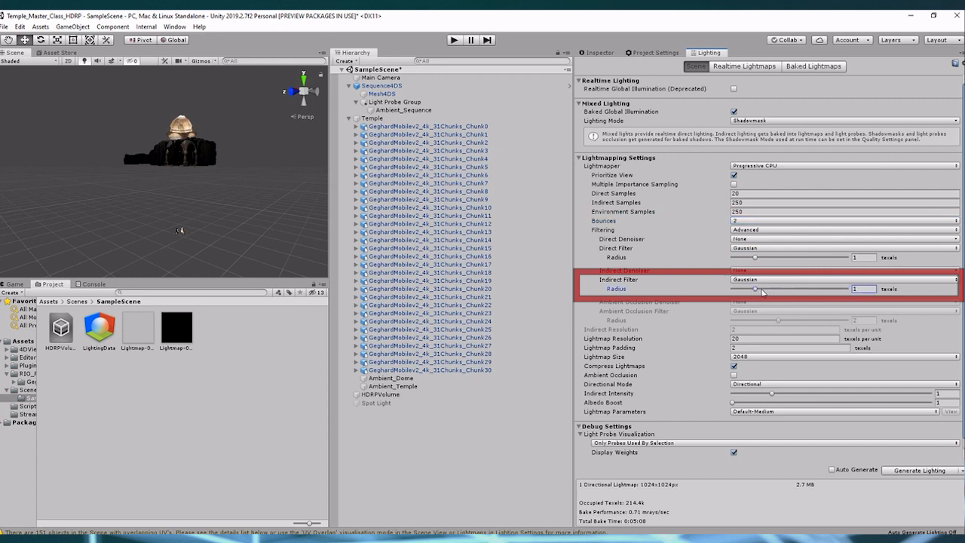
Step: Set Lightmap Resolution to 15 texels per unit and Lightmap Size to 1024, and generate the lighting
left_click(753, 339)
type("15")
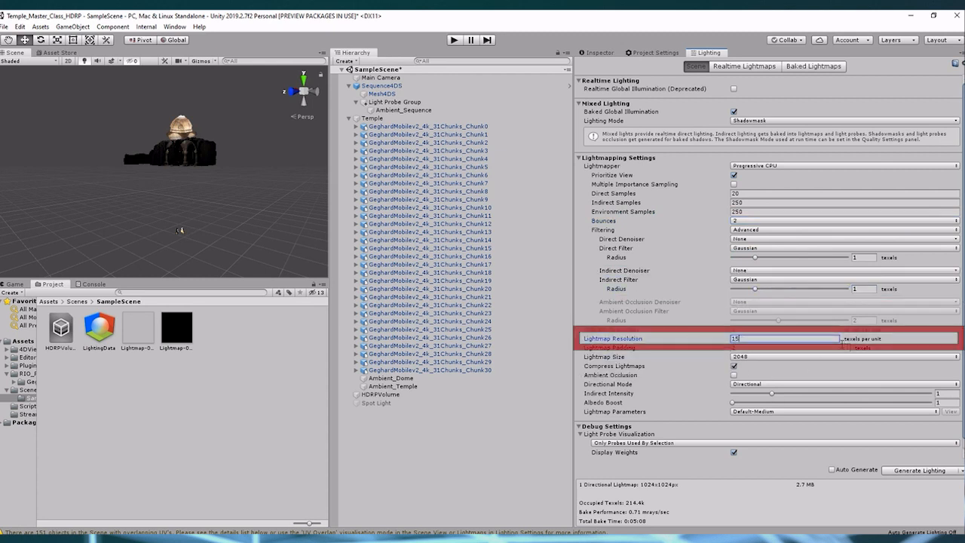
left_click(765, 358)
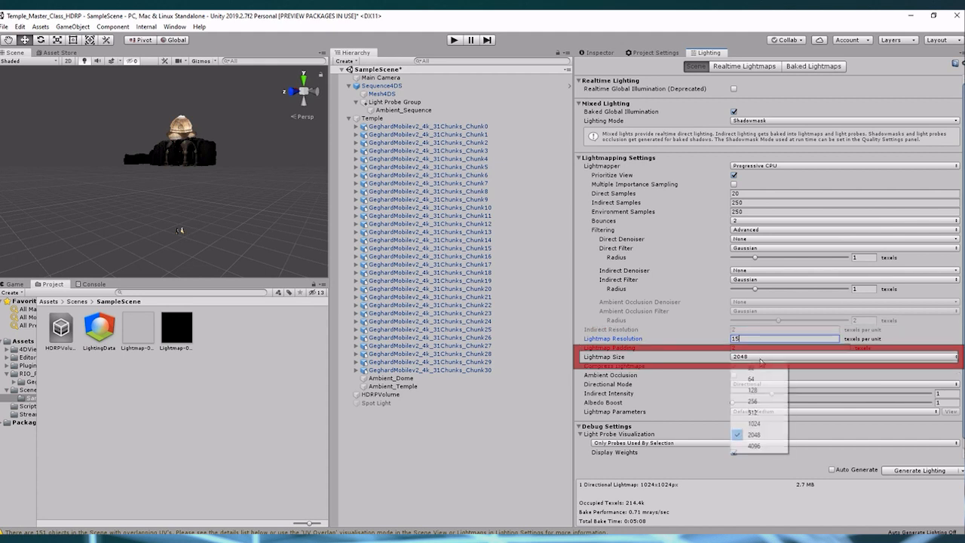
left_click(756, 423)
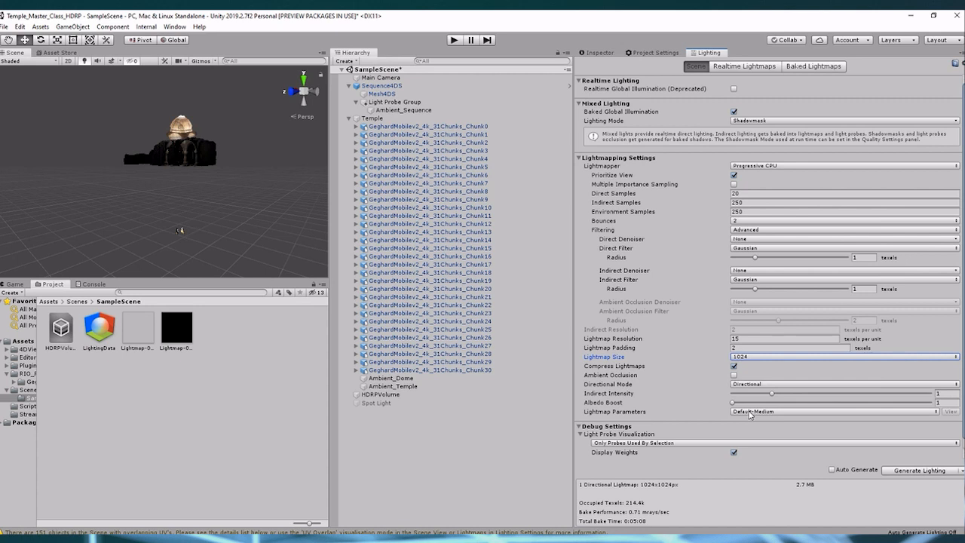
left_click(919, 472)
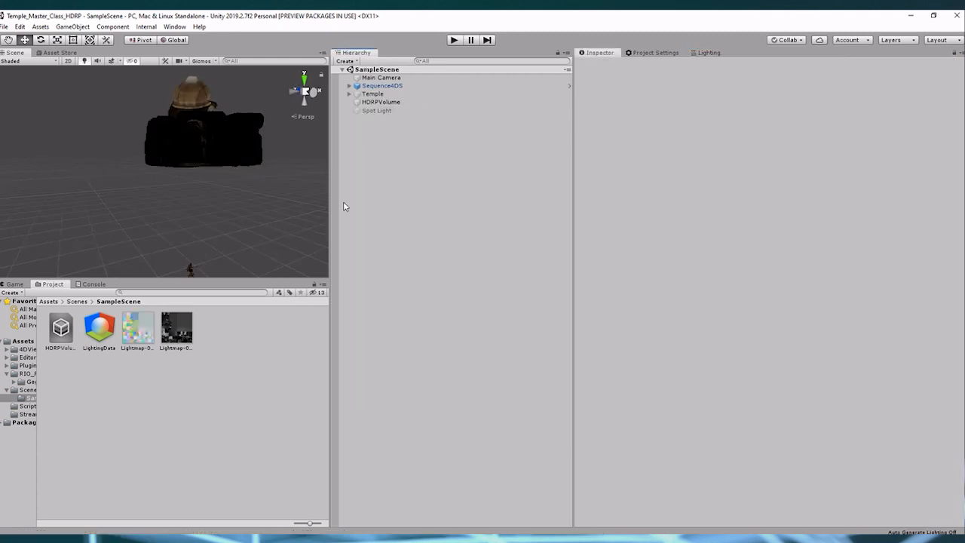
Step: Review the light intensities of Ambient_Sequence under Light Probe Group and of Ambient_Dome and Ambient_Temple under Temple
left_click(349, 86)
left_click(357, 102)
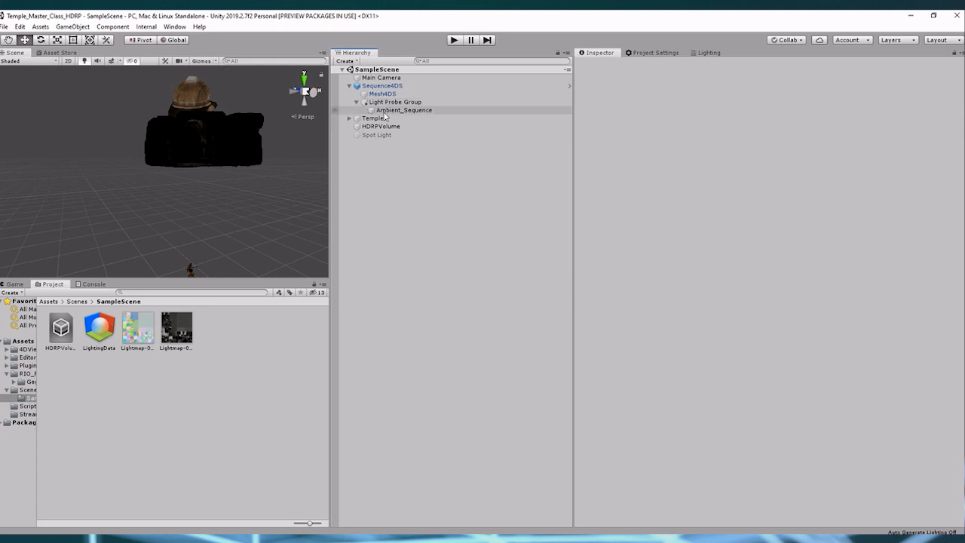
left_click(385, 113)
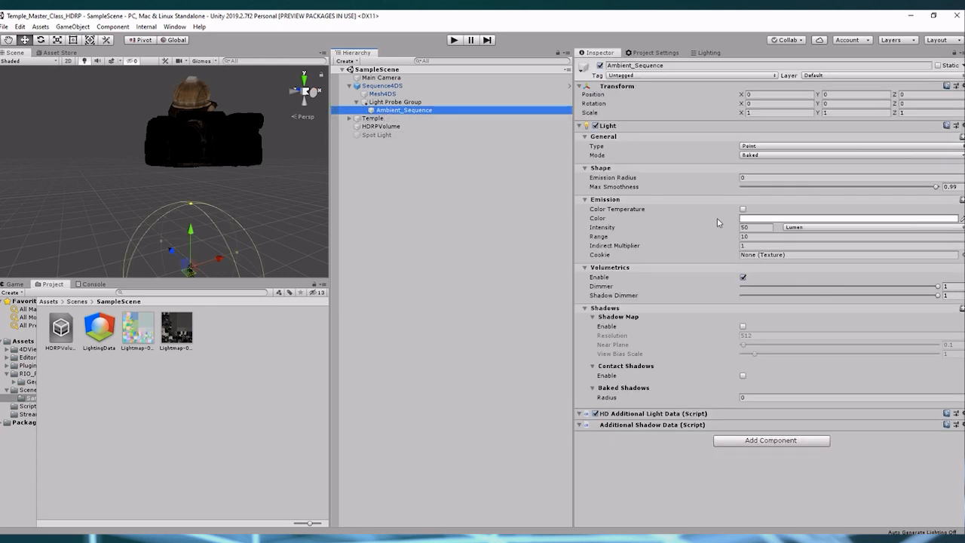
left_click(349, 118)
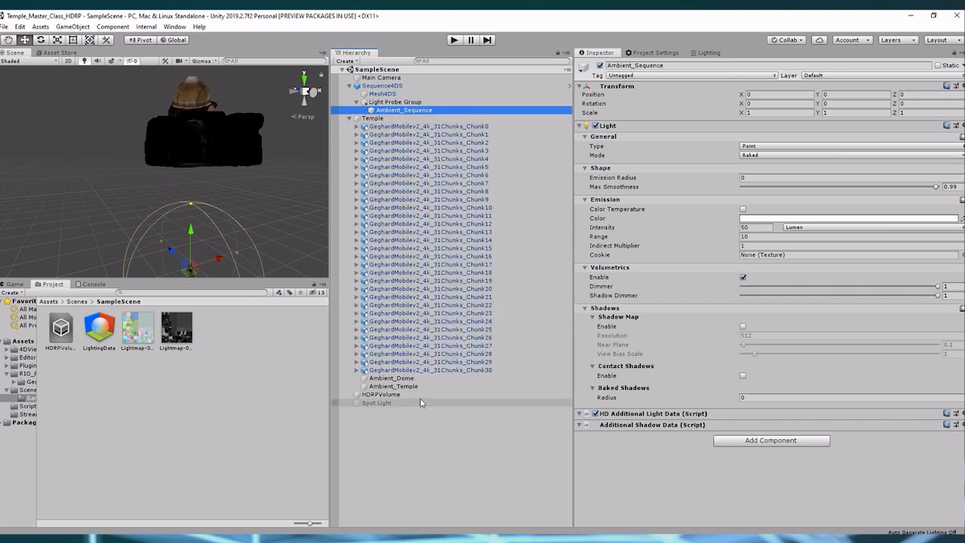
left_click(423, 378)
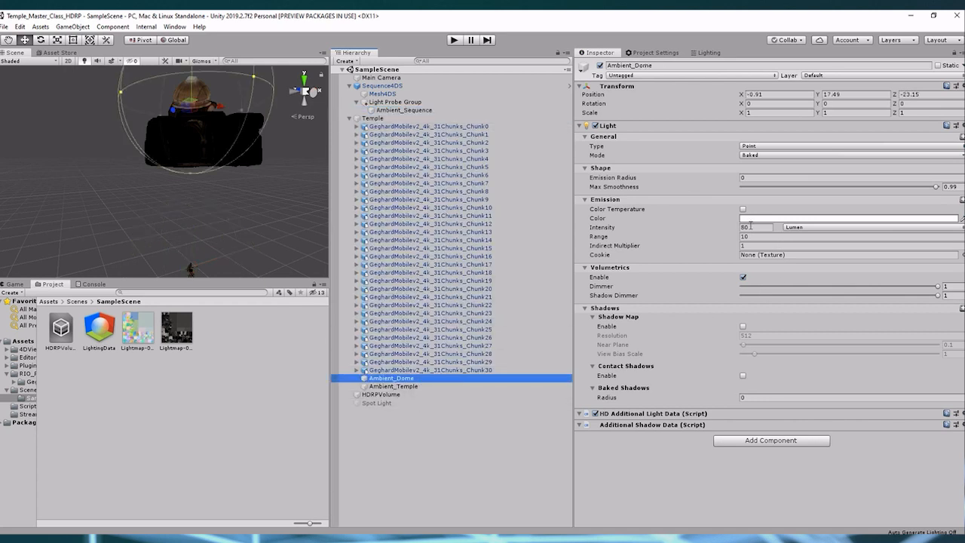
key("Down")
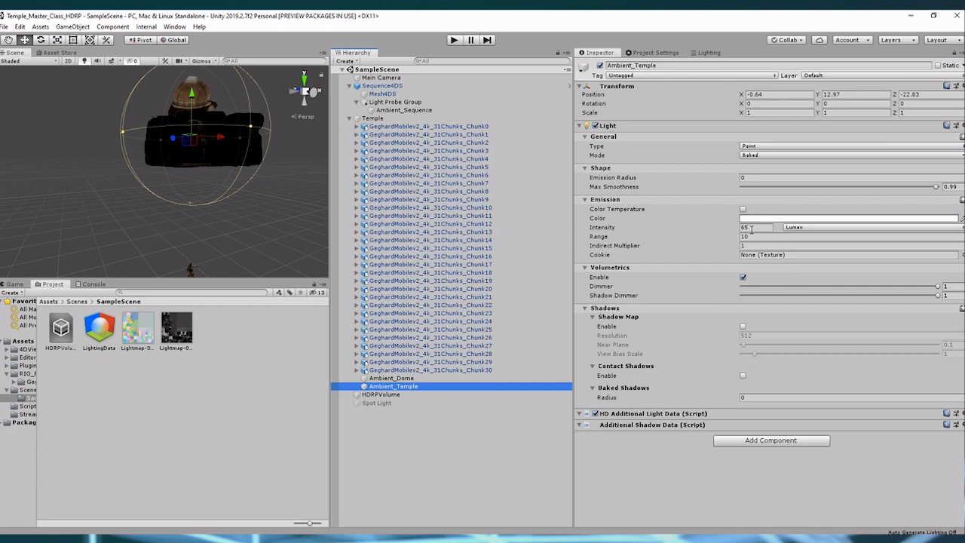
left_click(376, 443)
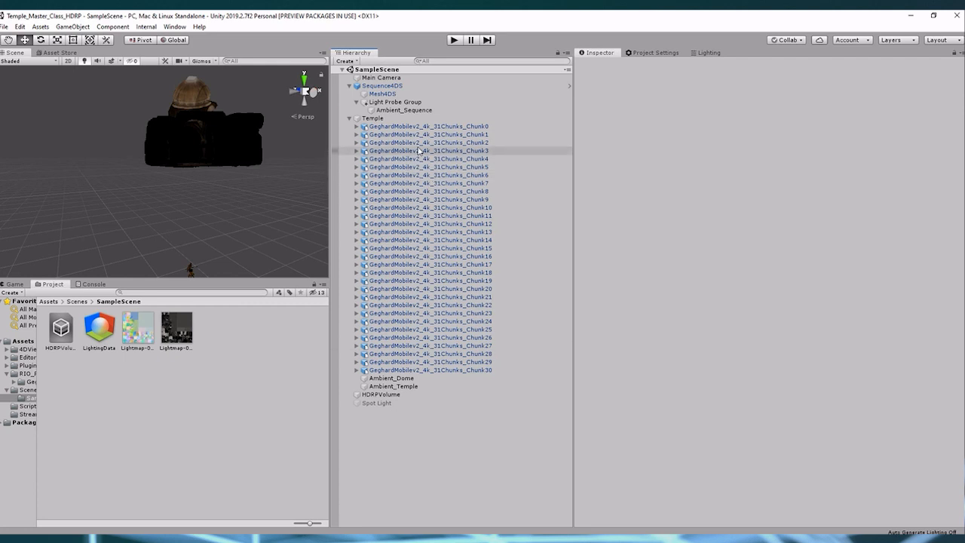
Step: Lower the Temple along Y so the fighters stand on its floor, and inspect the baked ambient lighting around them
left_click(392, 120)
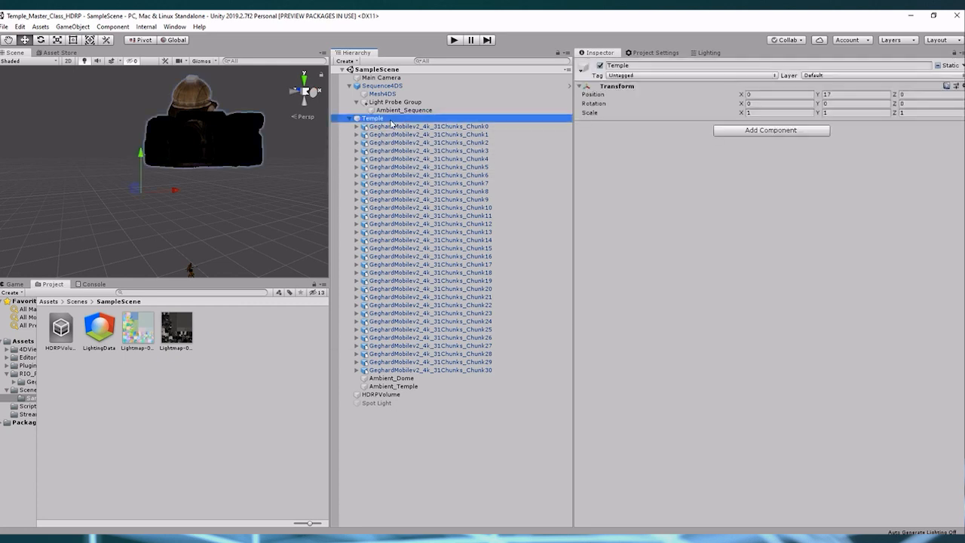
left_click(859, 95)
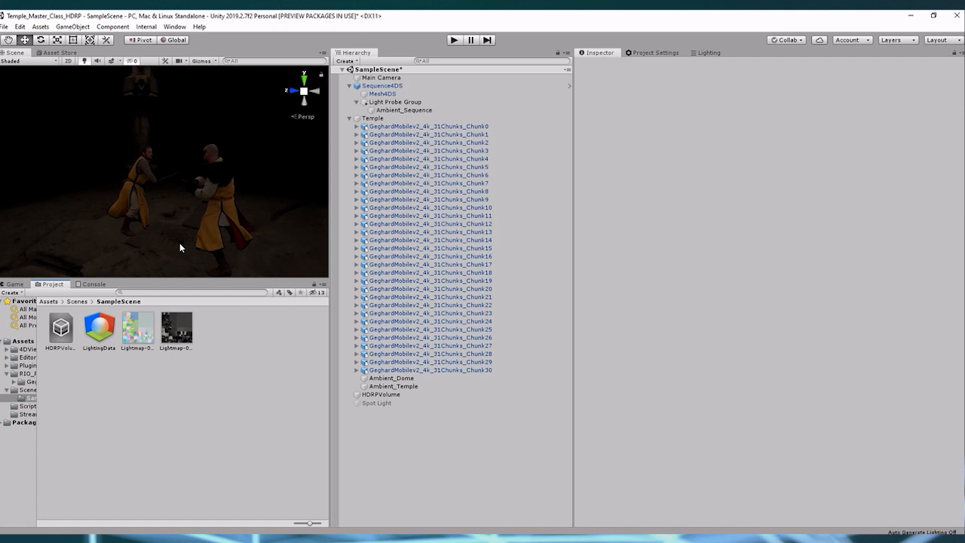
scroll(180, 243, "down", 5)
left_click_drag(179, 243, 187, 185, "alt")
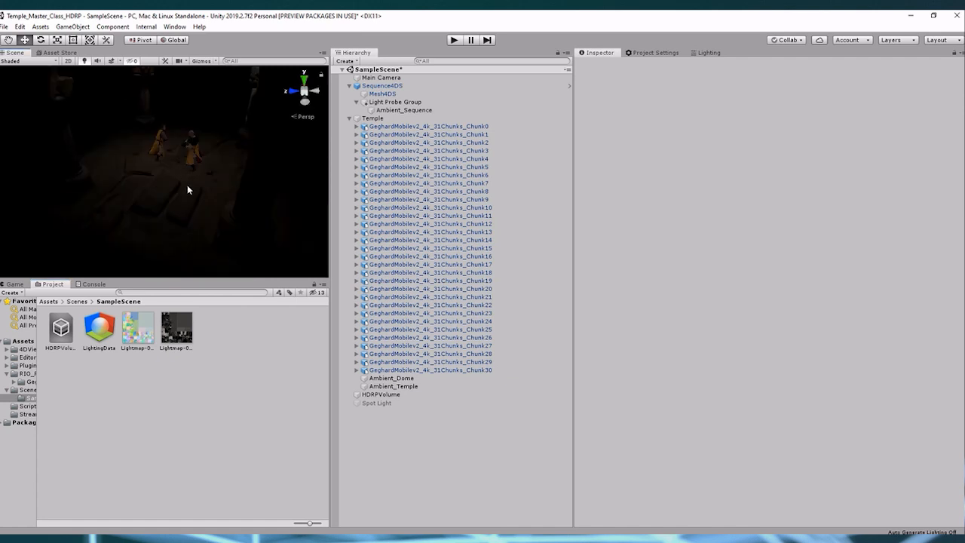
scroll(228, 221, "up", 5)
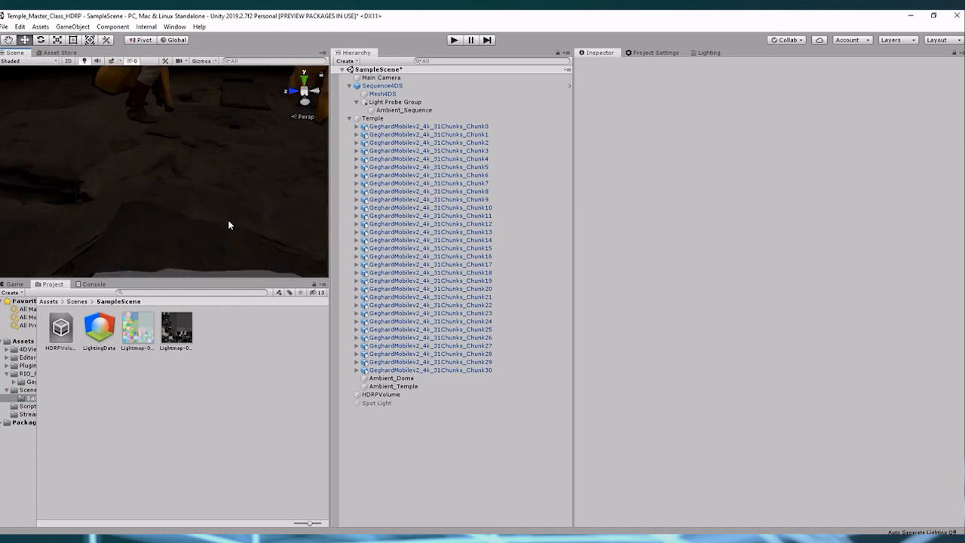
scroll(228, 219, "down", 6)
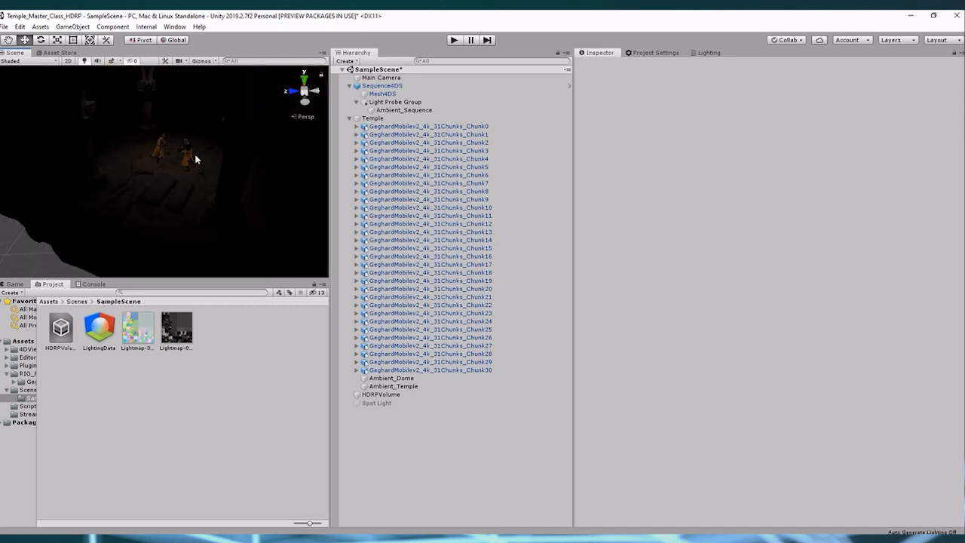
scroll(198, 160, "up", 5)
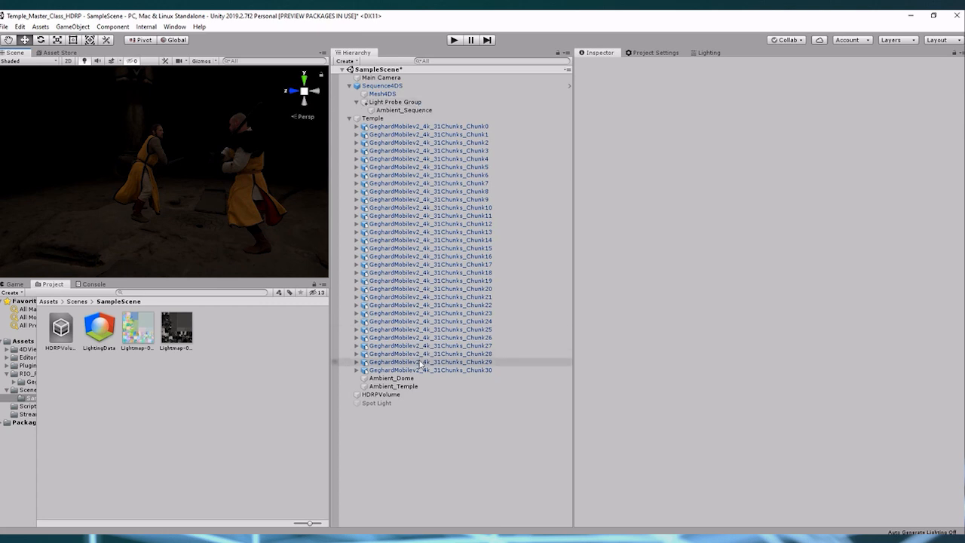
Step: Activate the Spot Light and raise it to about Y 21.54, and set its intensity to 5400 Lumen
left_click(395, 404)
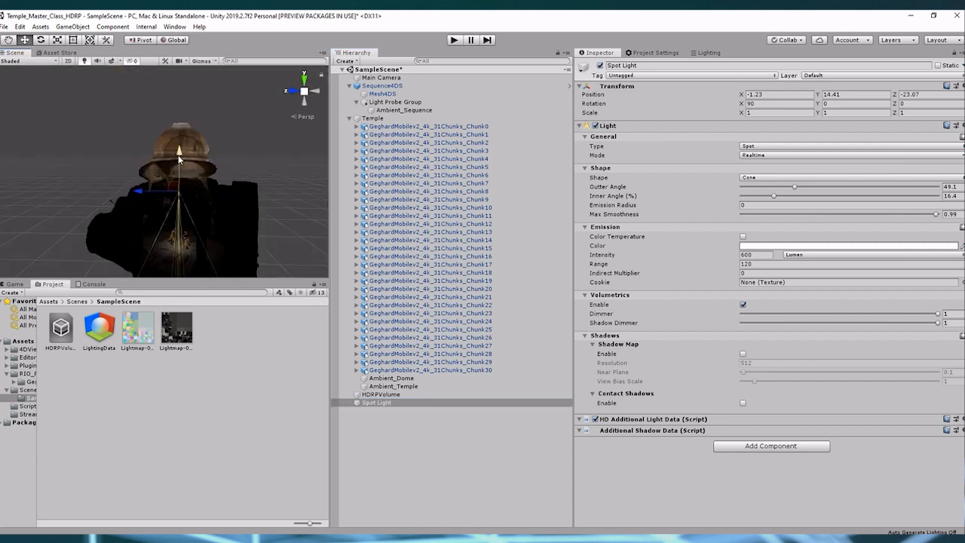
left_click_drag(178, 155, 178, 97)
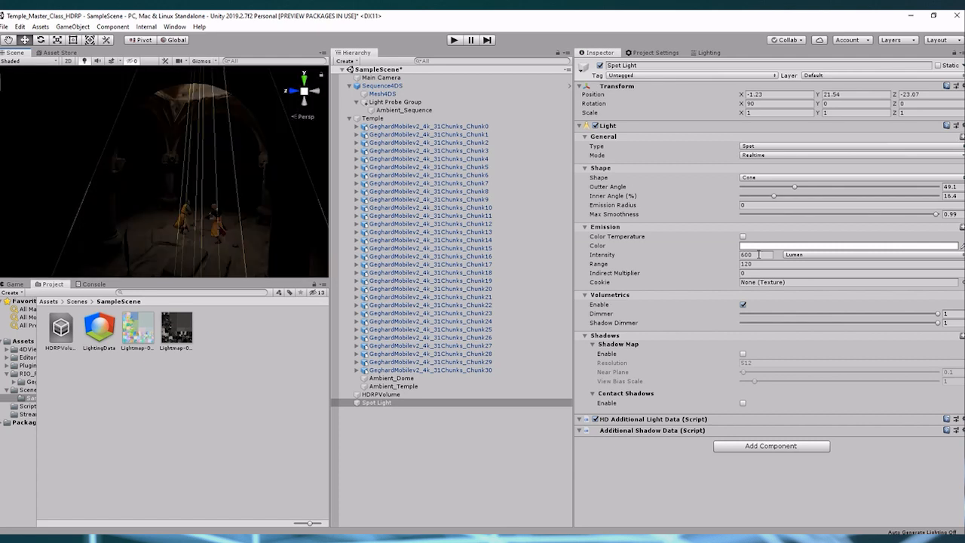
left_click(727, 254)
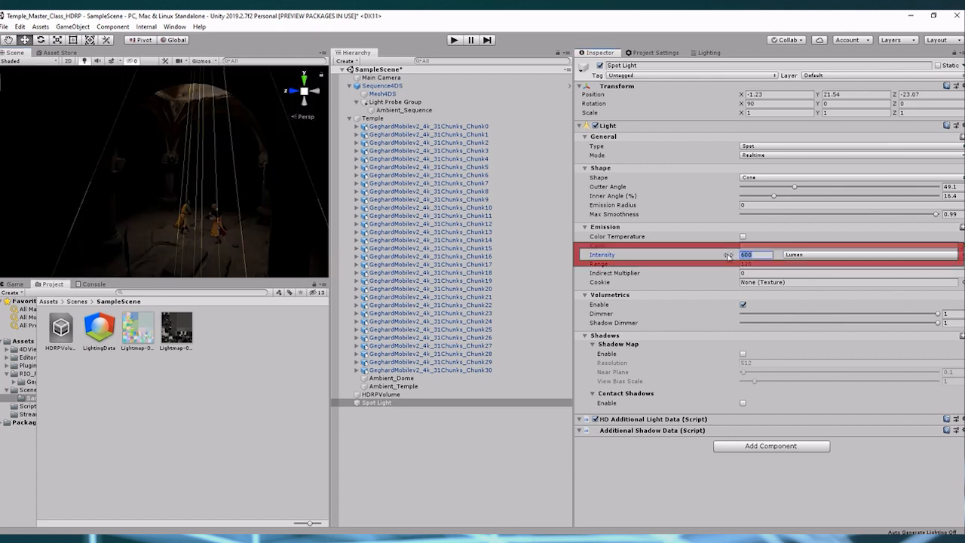
type("5400")
key("Return")
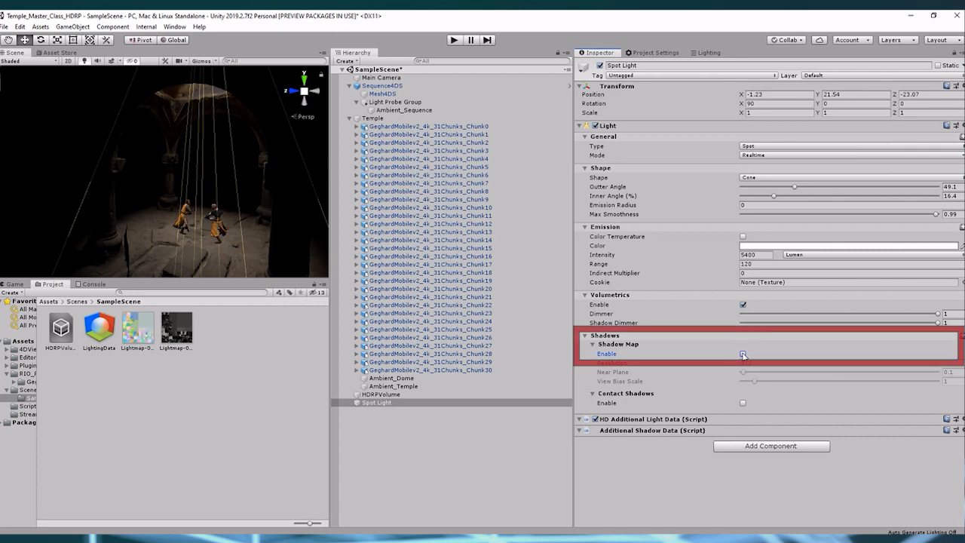
Step: Enable the Spot Light's shadow map and set the shadow resolution to 2048
left_click(743, 355)
scroll(227, 218, "up", 10)
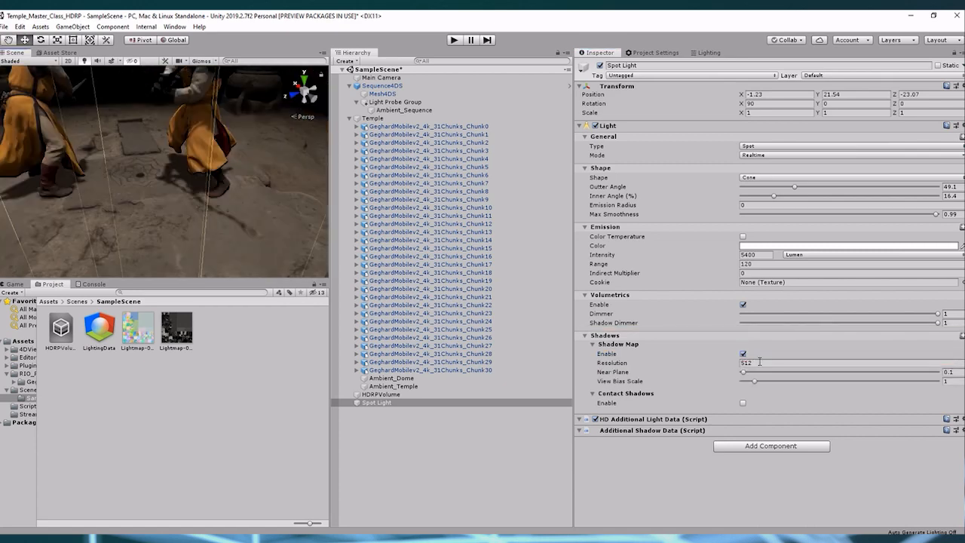
left_click_drag(761, 363, 717, 363)
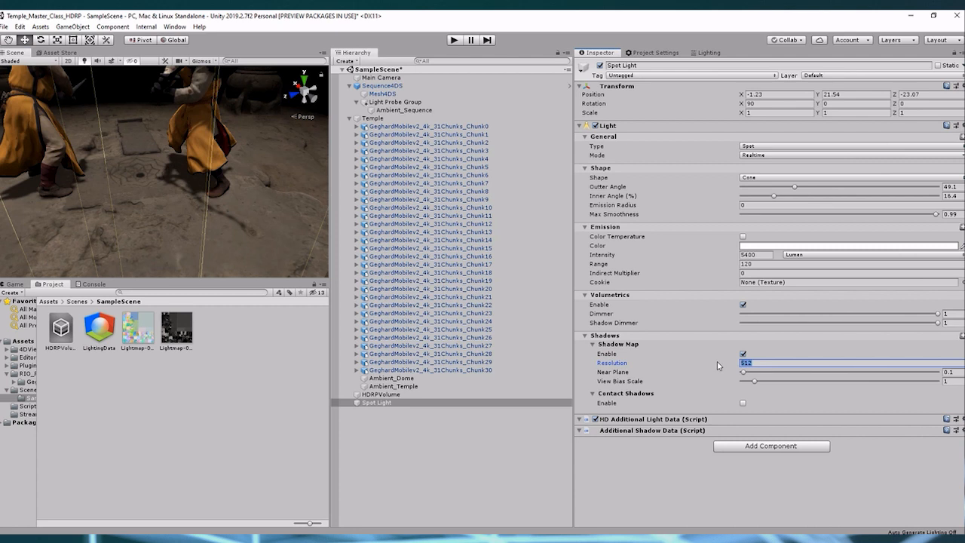
type("20")
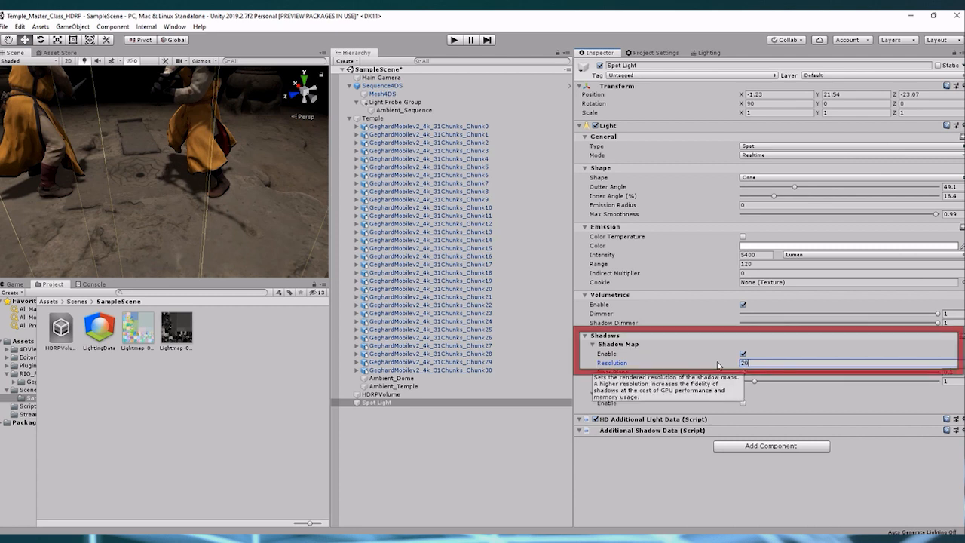
type("48")
key("Return")
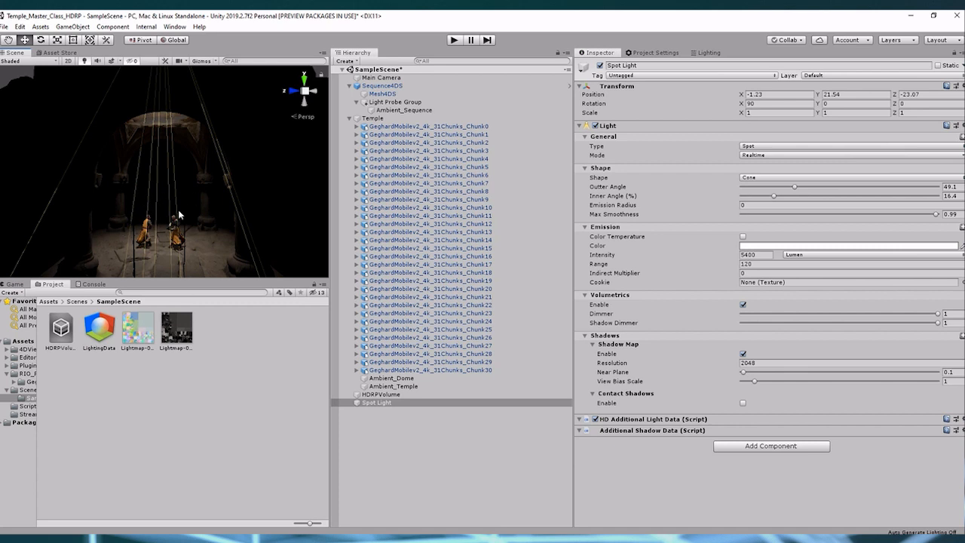
Step: Add a Volumetric Fog override to the HDRPVolume
left_click_drag(359, 408, 370, 401)
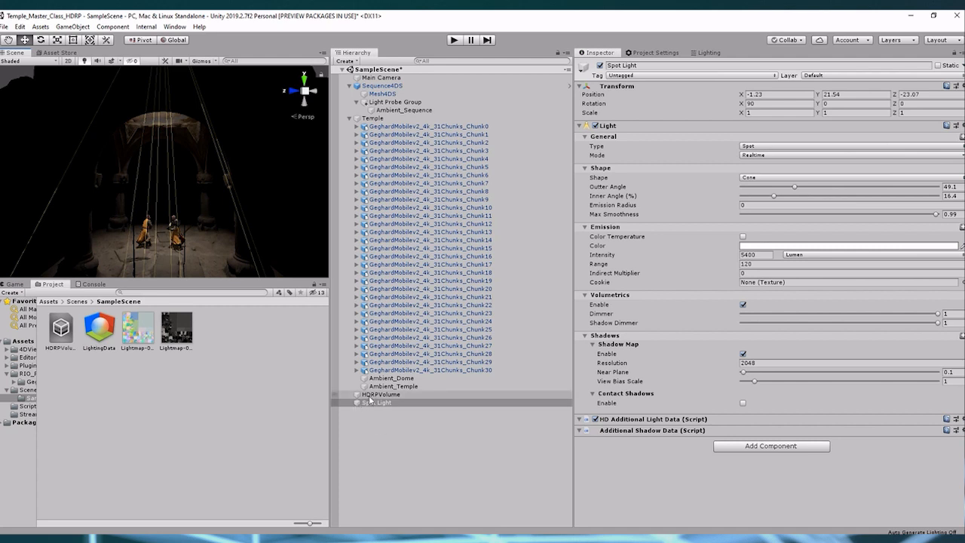
left_click(375, 395)
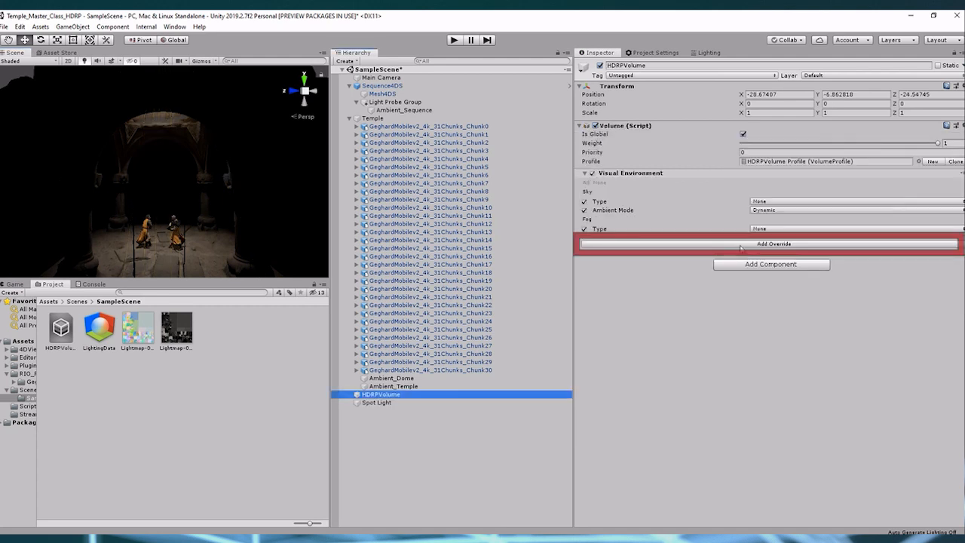
left_click(784, 245)
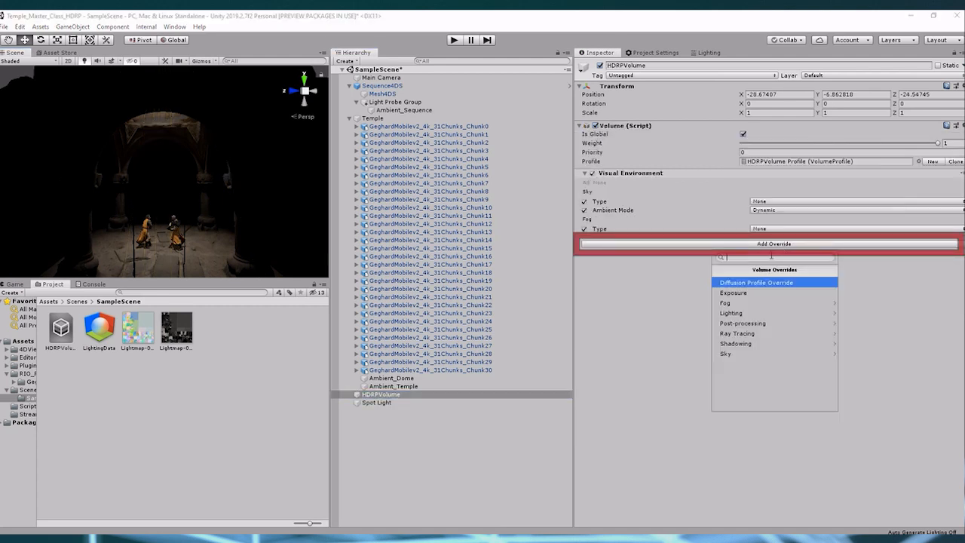
type("fo")
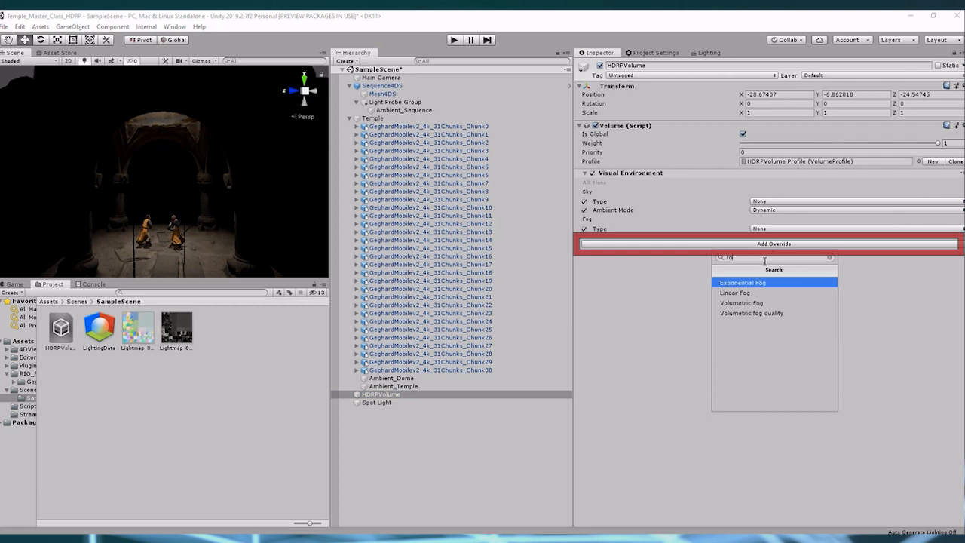
left_click(756, 306)
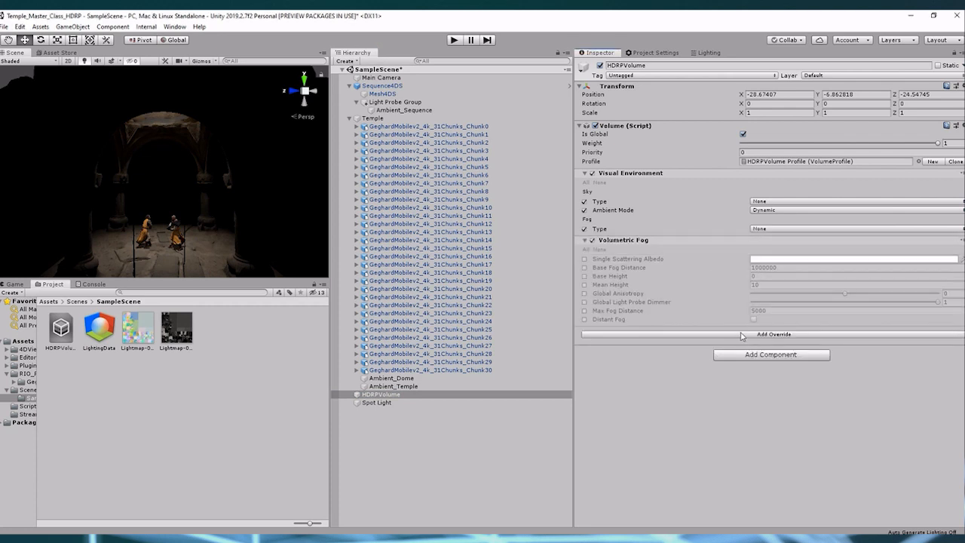
Step: Add a Volumetric fog quality override and enable all properties of both fog overrides
left_click(759, 336)
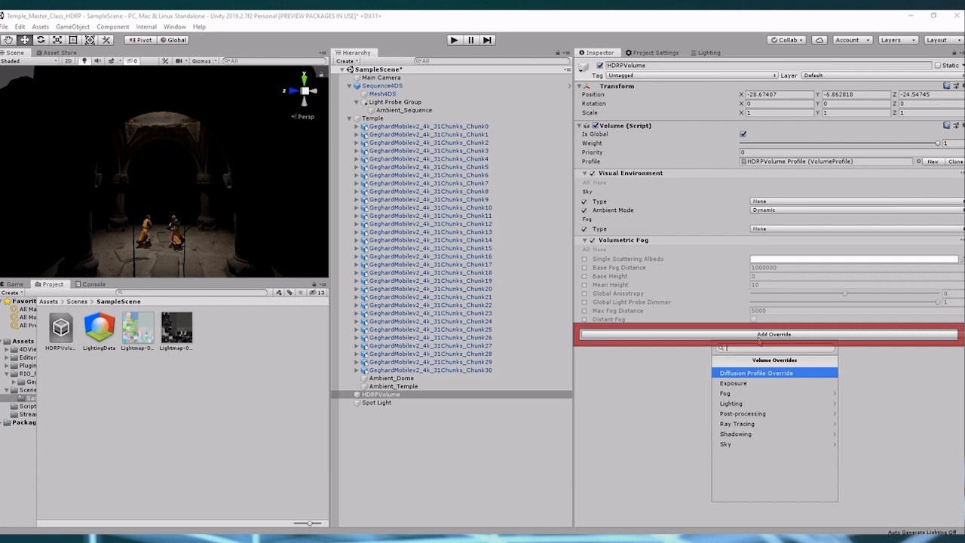
type("qua")
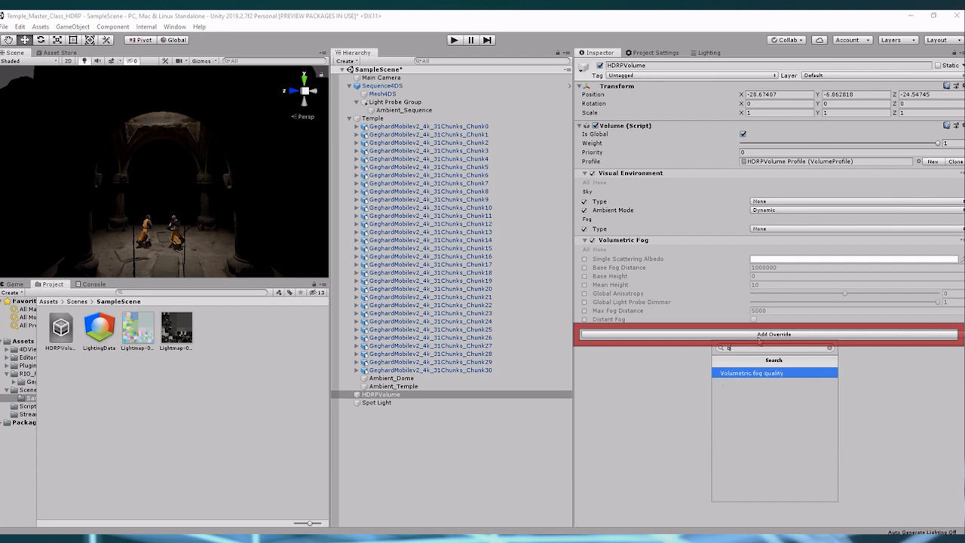
left_click(748, 374)
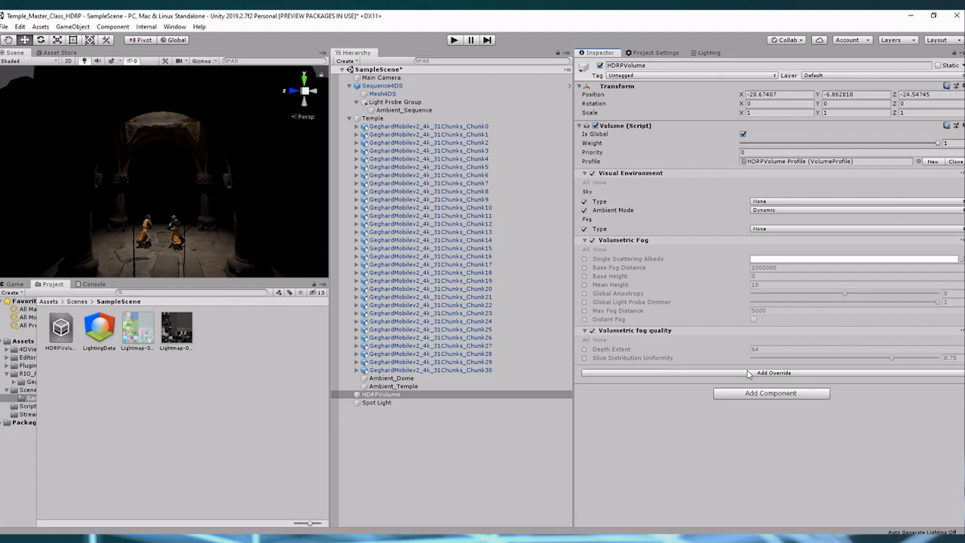
left_click(586, 250)
left_click(586, 339)
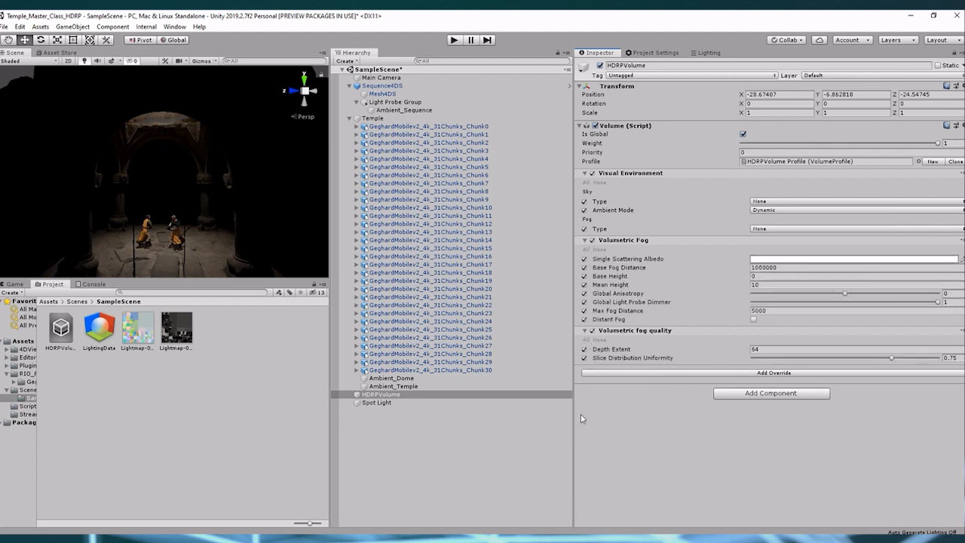
Step: Set the fog type in Visual Environment to Volumetric Fog and the Base Fog Distance to 10
scroll(126, 130, "down", 5)
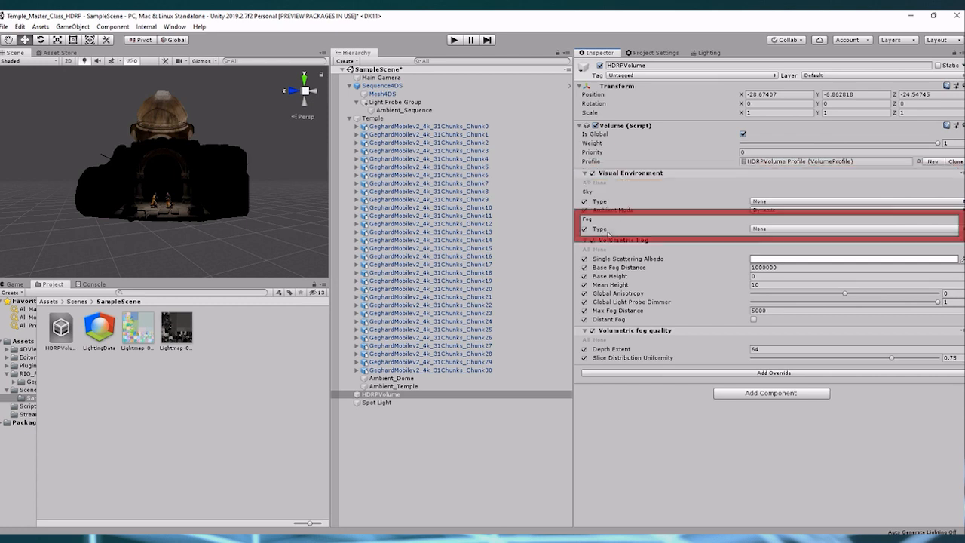
left_click(783, 231)
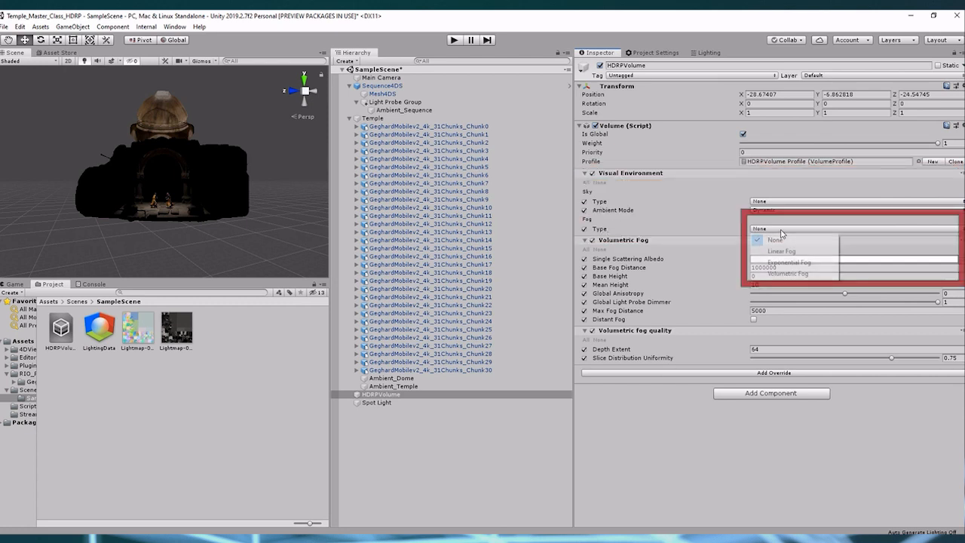
left_click(774, 274)
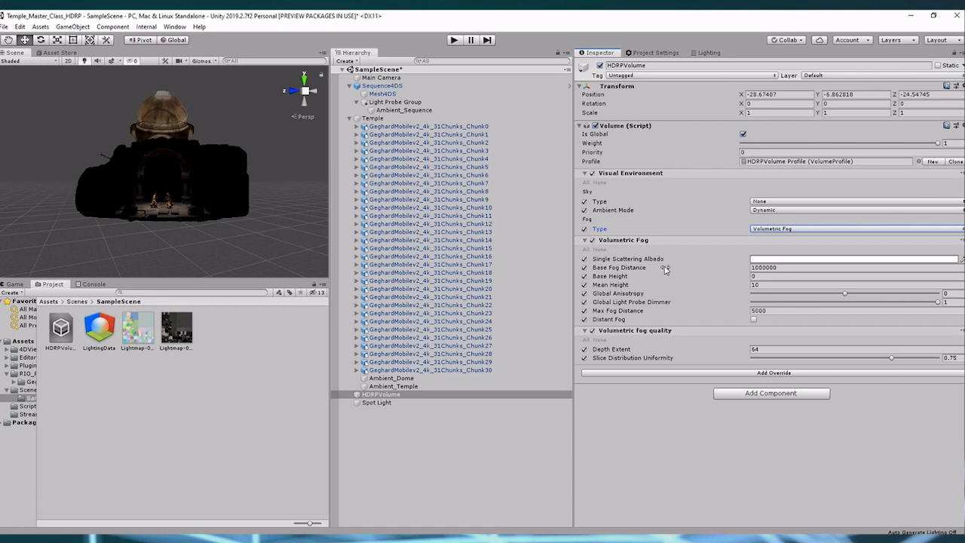
mouse_move(667, 269)
left_click_drag(781, 267, 761, 268)
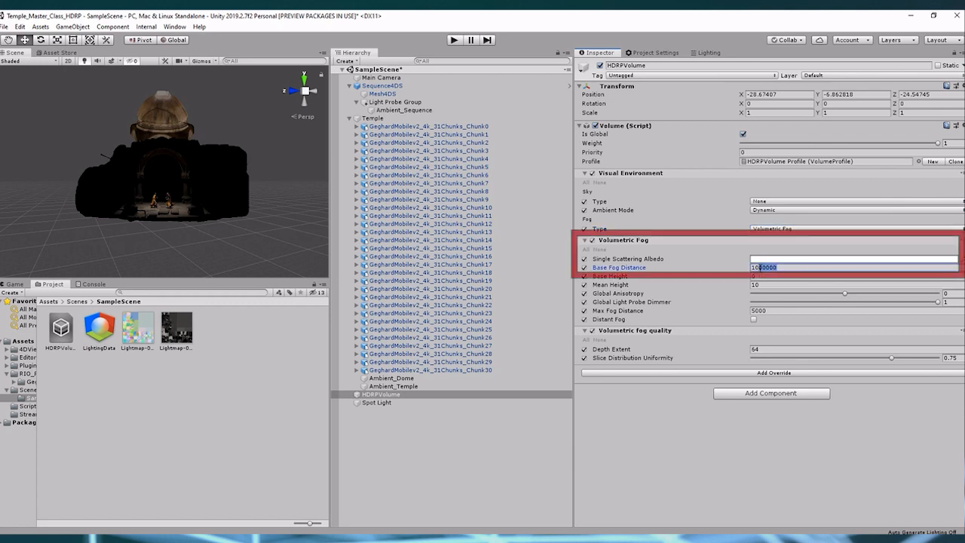
key("BackSpace")
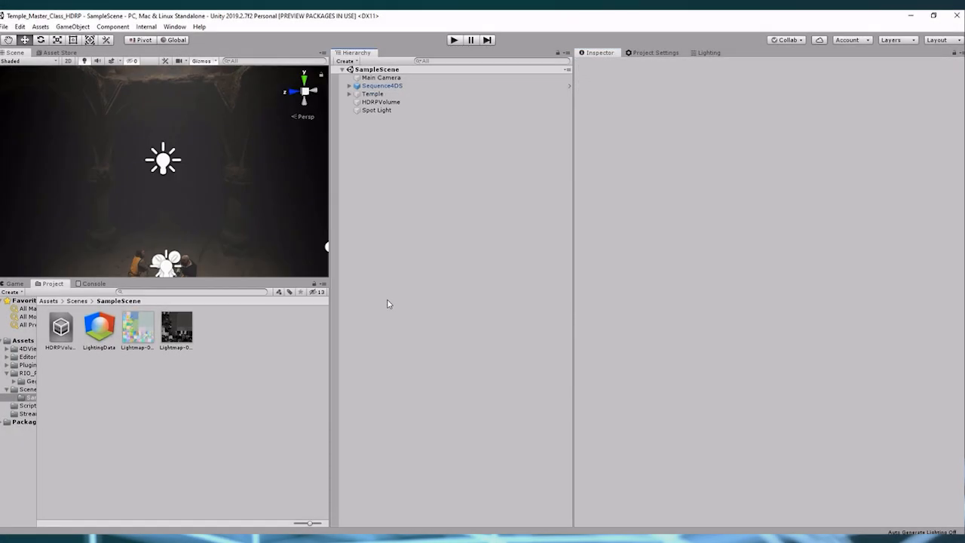
Step: Check the fog around the temple, and add an Indirect Lighting Controller override to the HDRPVolume
scroll(264, 168, "down", 3)
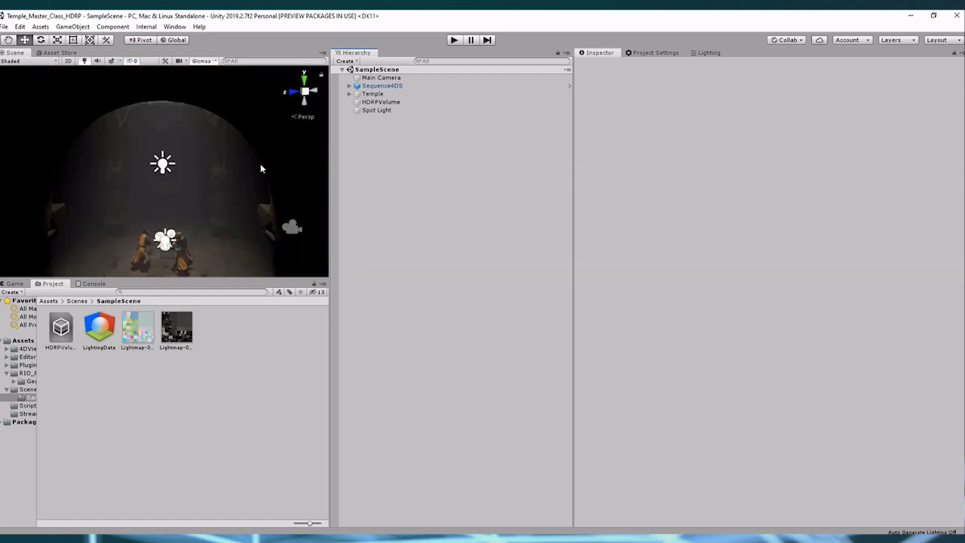
scroll(256, 163, "down", 5)
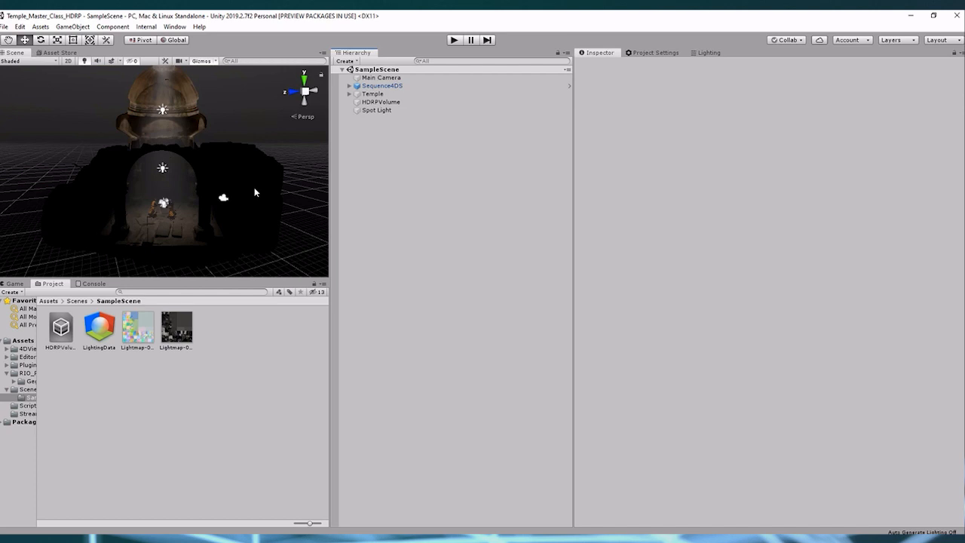
left_click(389, 104)
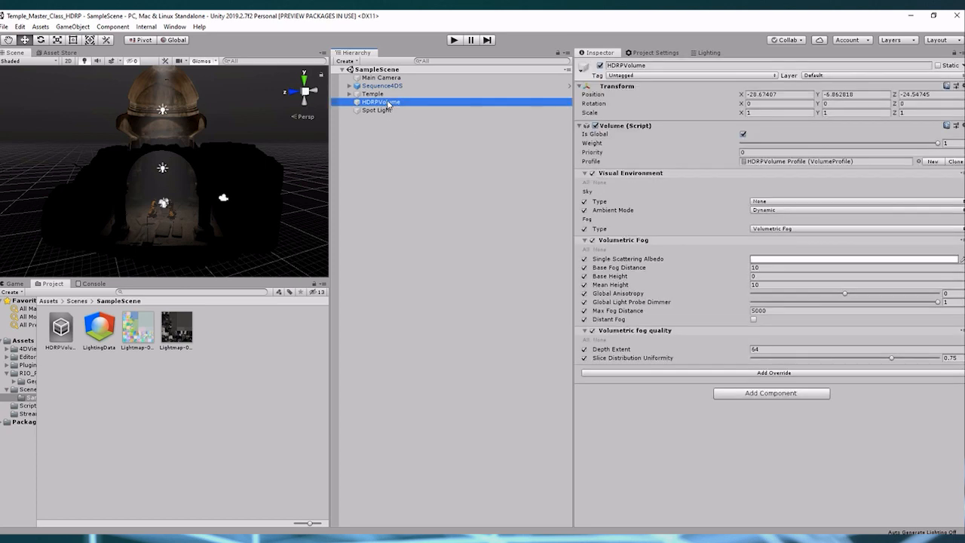
left_click(708, 375)
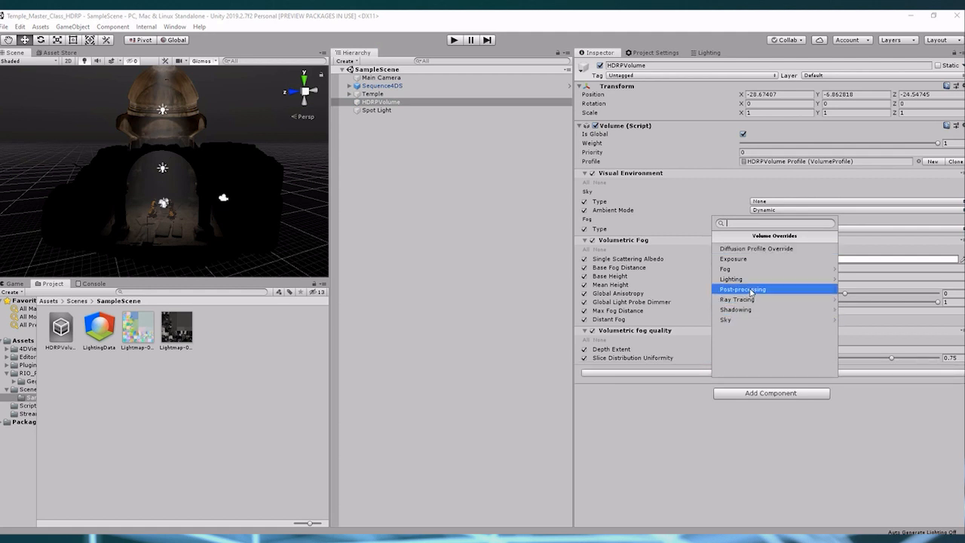
left_click(747, 282)
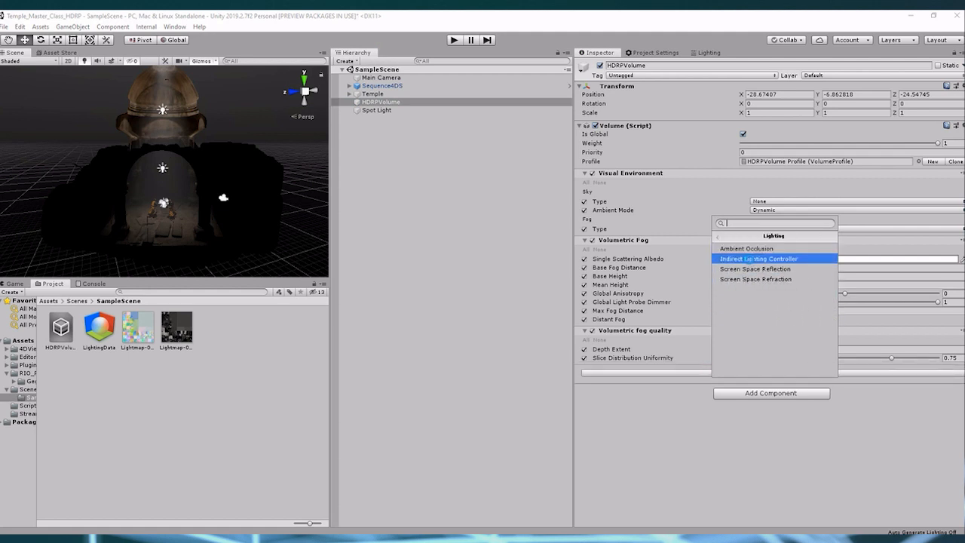
left_click(752, 260)
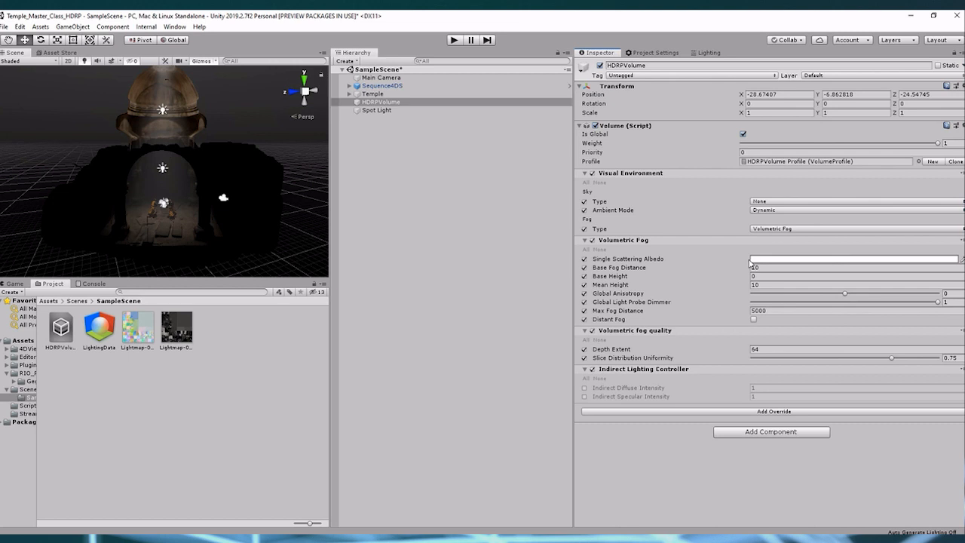
Step: Enable all Indirect Lighting Controller properties and set the Indirect Diffuse Intensity to 5
left_click(585, 379)
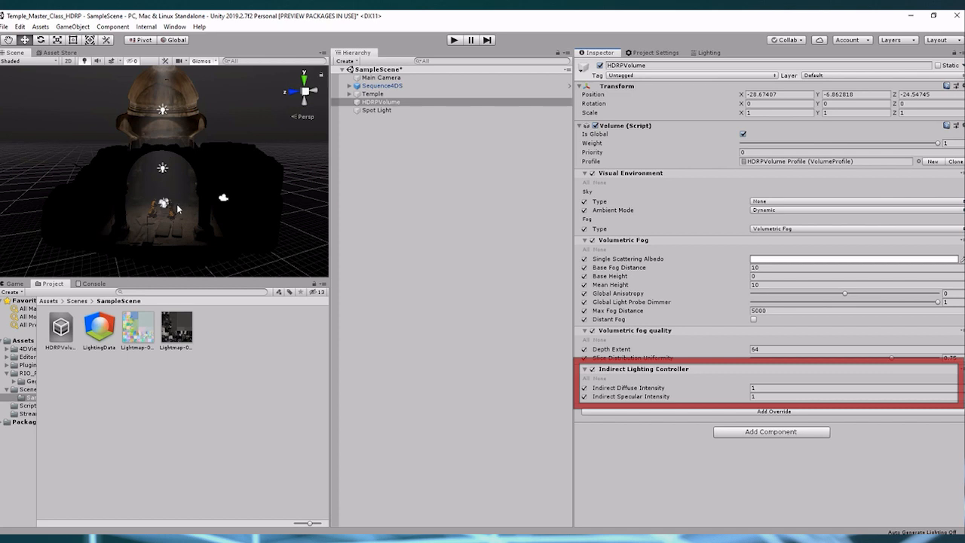
left_click(774, 387)
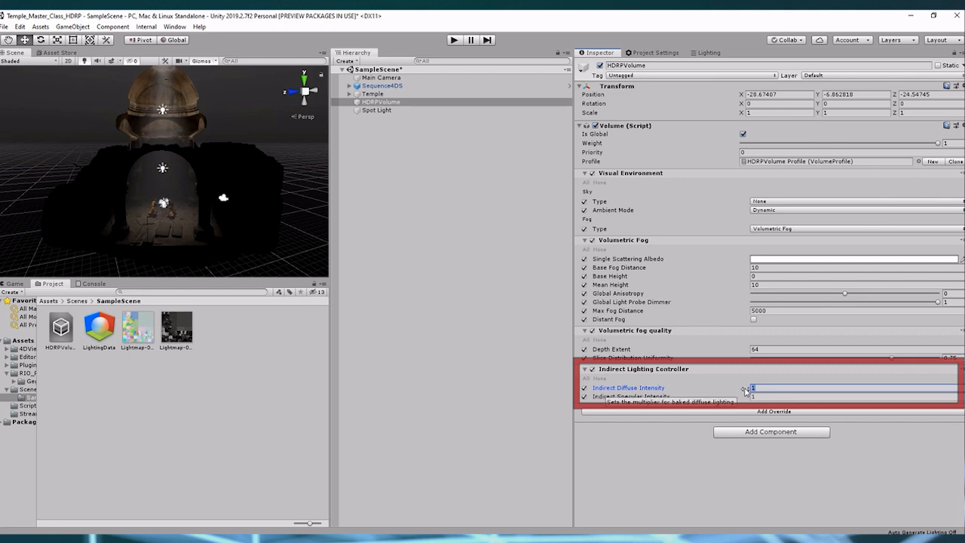
type("5")
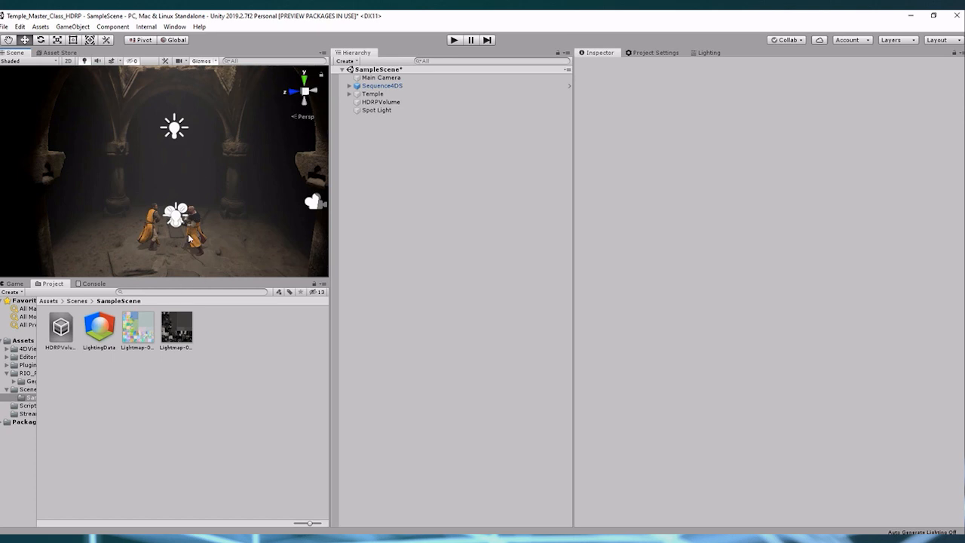
Step: Duplicate the Ambient_Temple light under Temple and name the copy Realtime_Temple
left_click(349, 93)
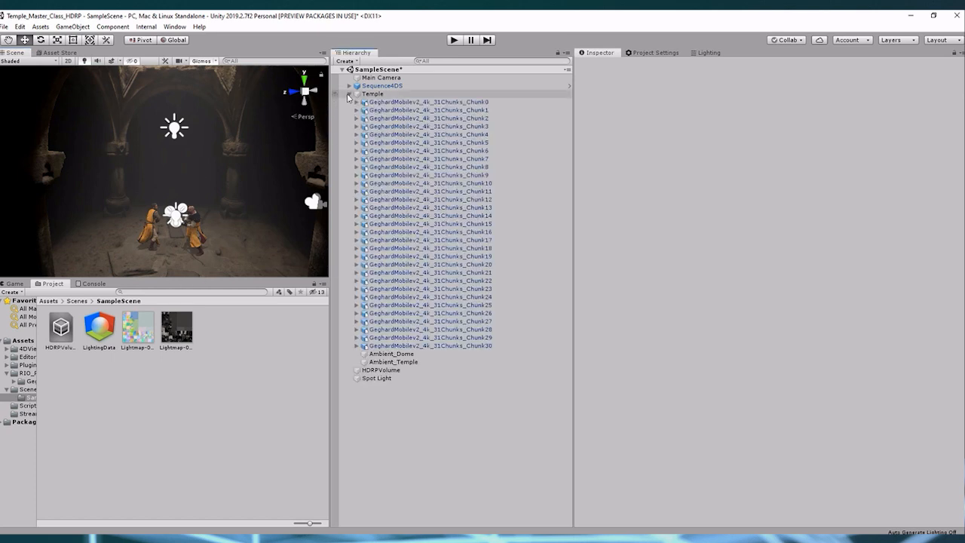
left_click(411, 363)
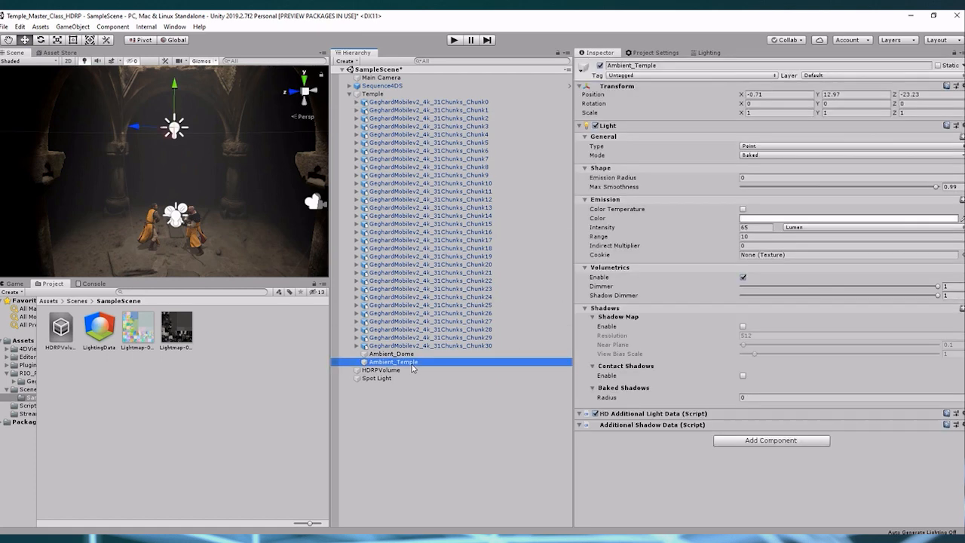
key("ctrl+d")
left_click(600, 66)
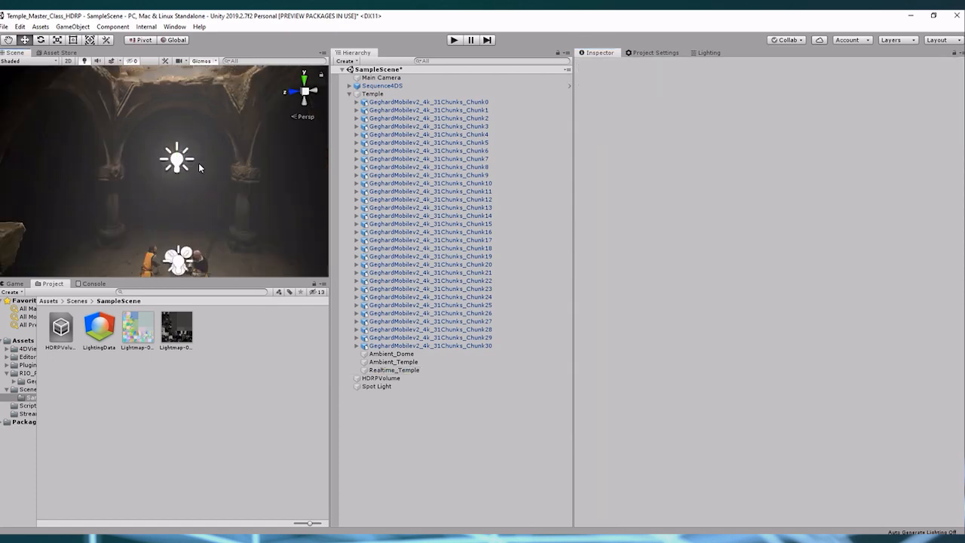
Step: Hide the Scene view gizmos and disable Volumetrics on the Realtime_Temple light
scroll(199, 163, "down", 10)
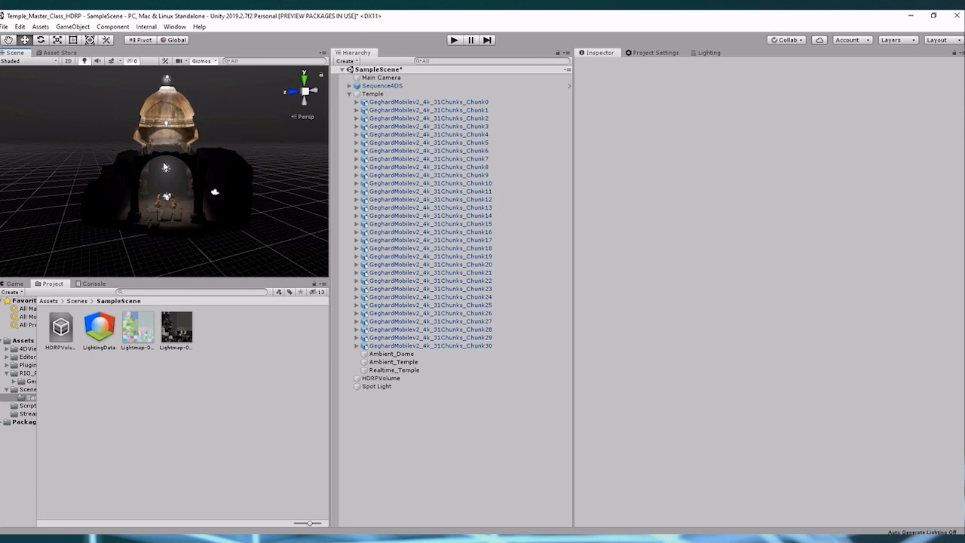
scroll(192, 189, "up", 10)
left_click(201, 61)
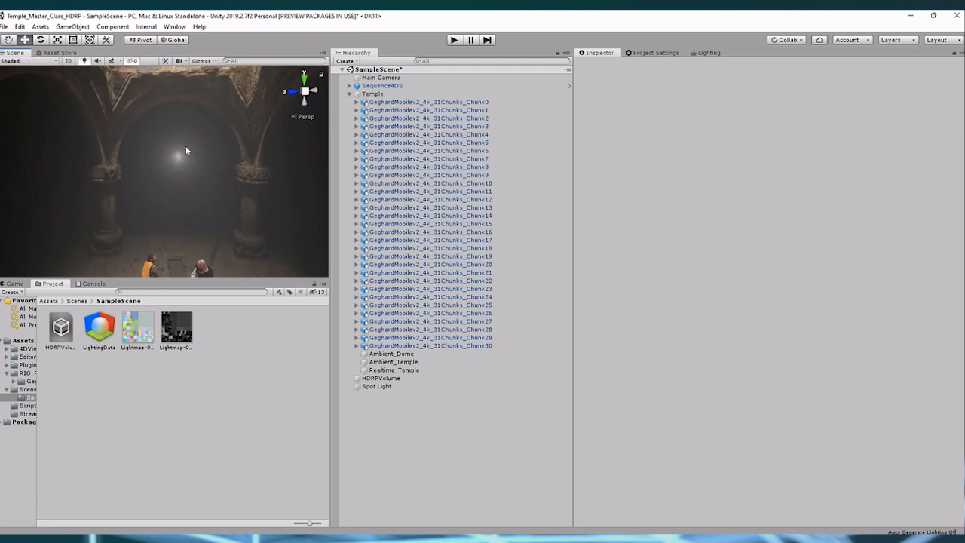
left_click(386, 370)
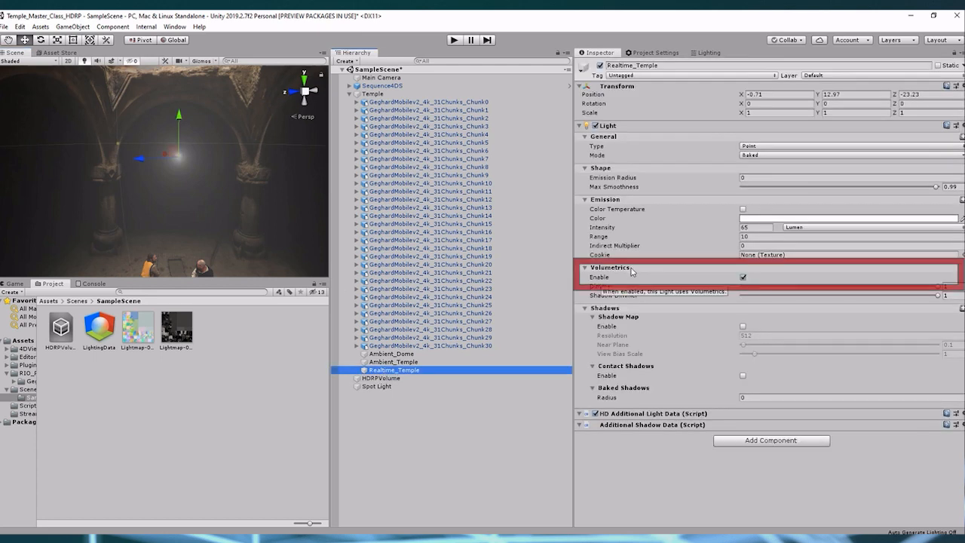
left_click(744, 278)
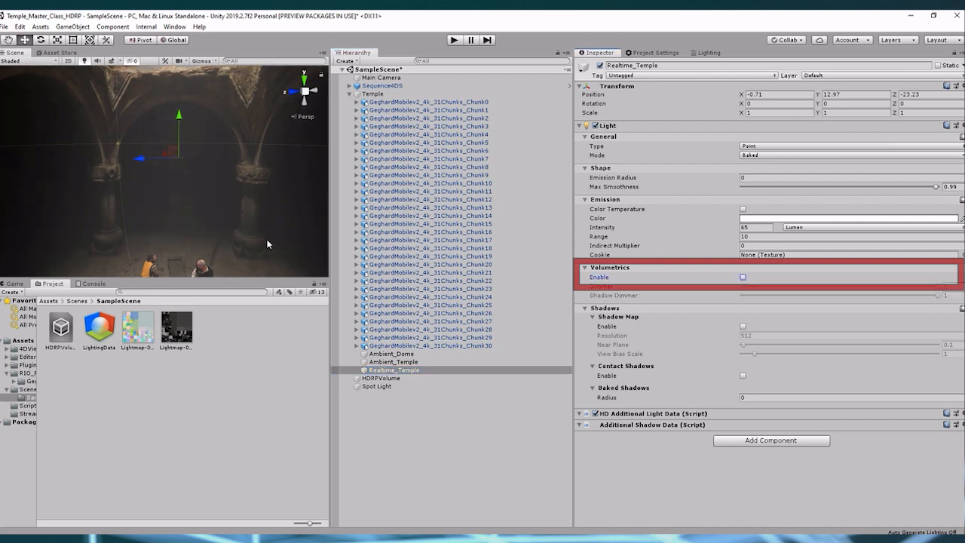
Step: Enable the shadow map of Realtime_Temple and set its shadow resolution to 2048
scroll(243, 209, "down", 5)
scroll(242, 208, "up", 3)
middle_click_drag(242, 207, 242, 201)
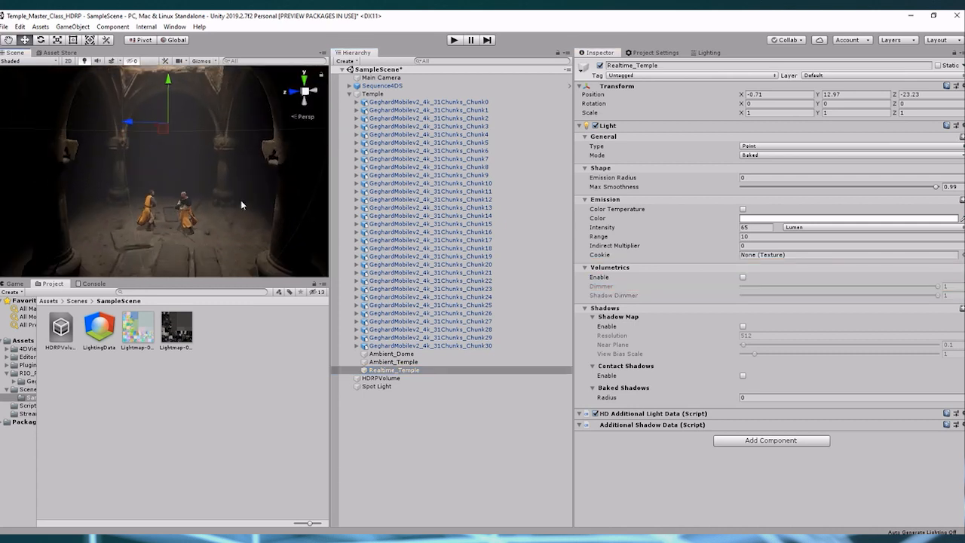
left_click(744, 327)
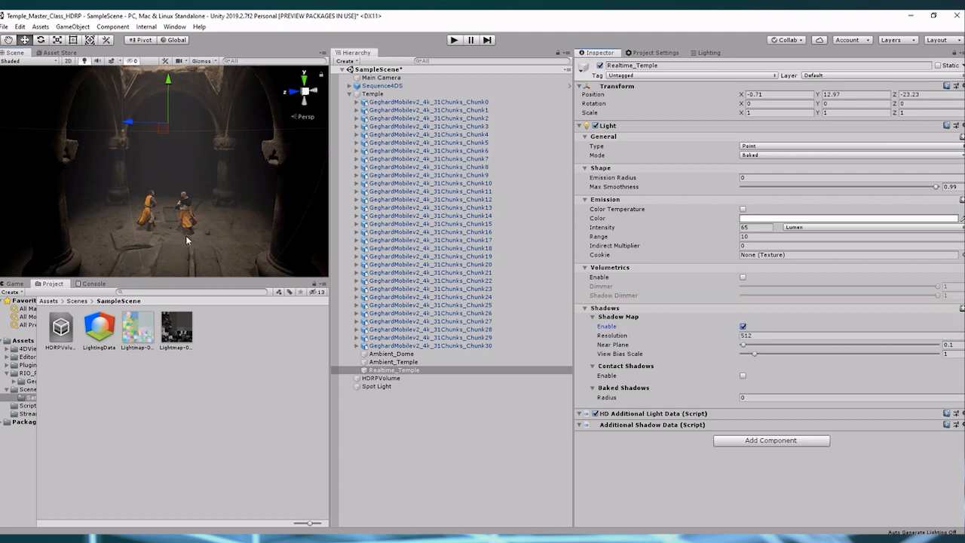
left_click(759, 334)
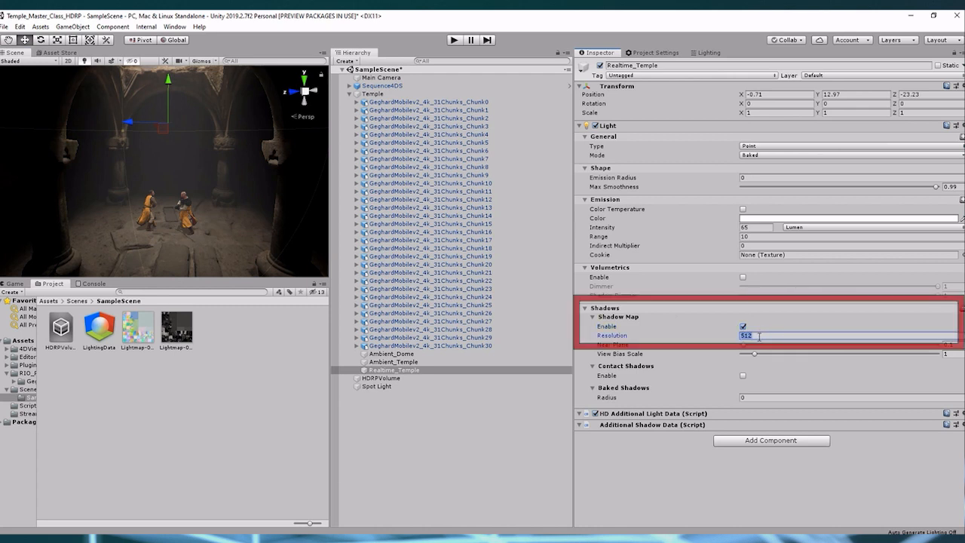
type("2048")
key("Return")
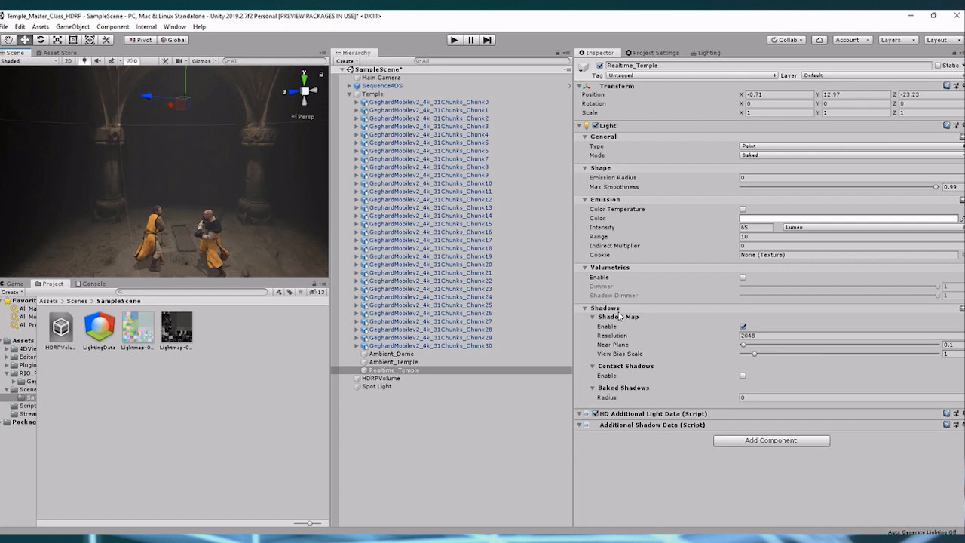
Step: Set the Realtime_Temple light's intensity to 600 lumen and inspect the fighters and their shadows on the temple floor
left_click(759, 227)
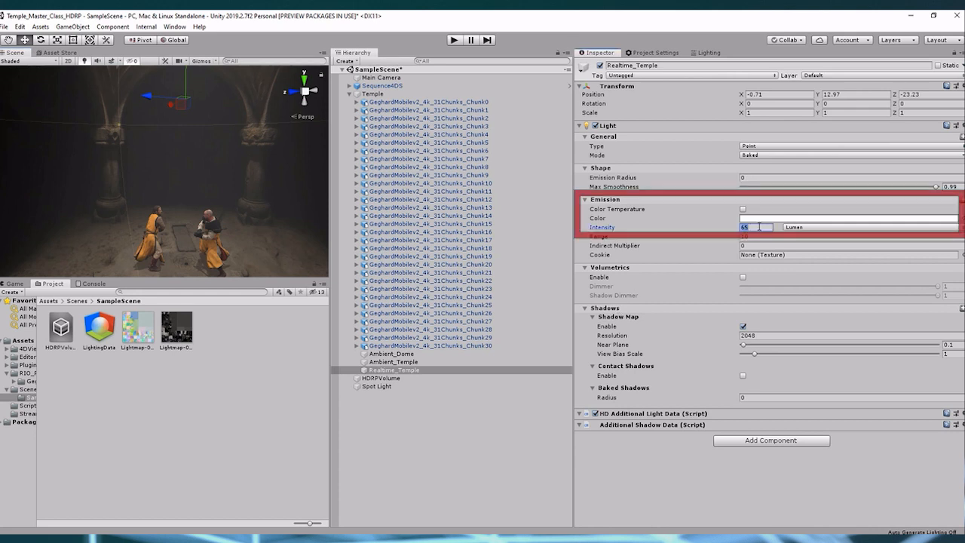
type("600")
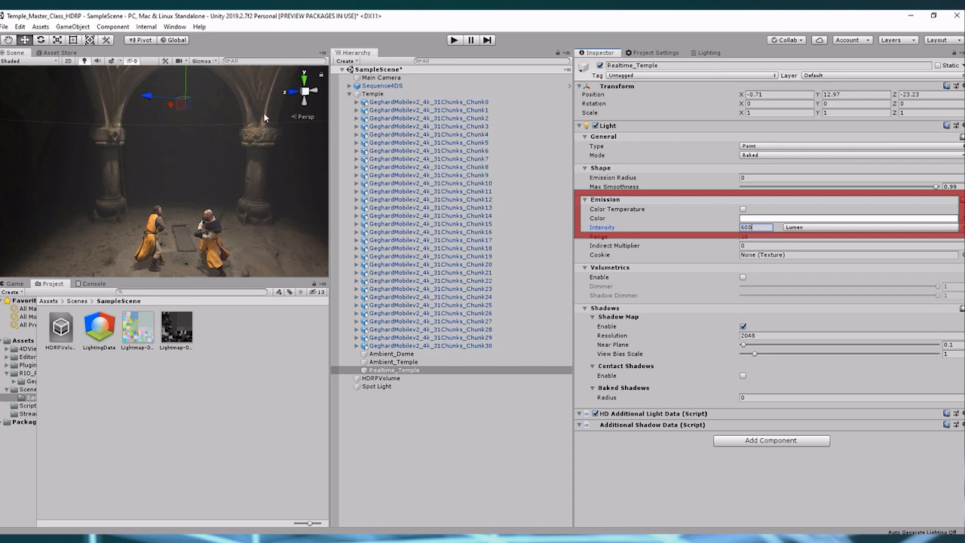
scroll(273, 207, "down", 4)
middle_click_drag(273, 211, 276, 189)
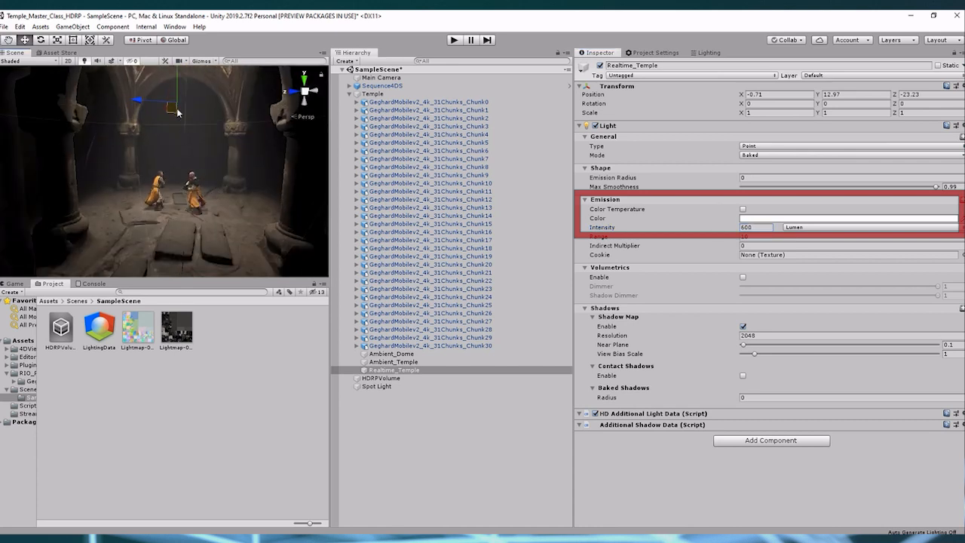
scroll(221, 215, "up", 8)
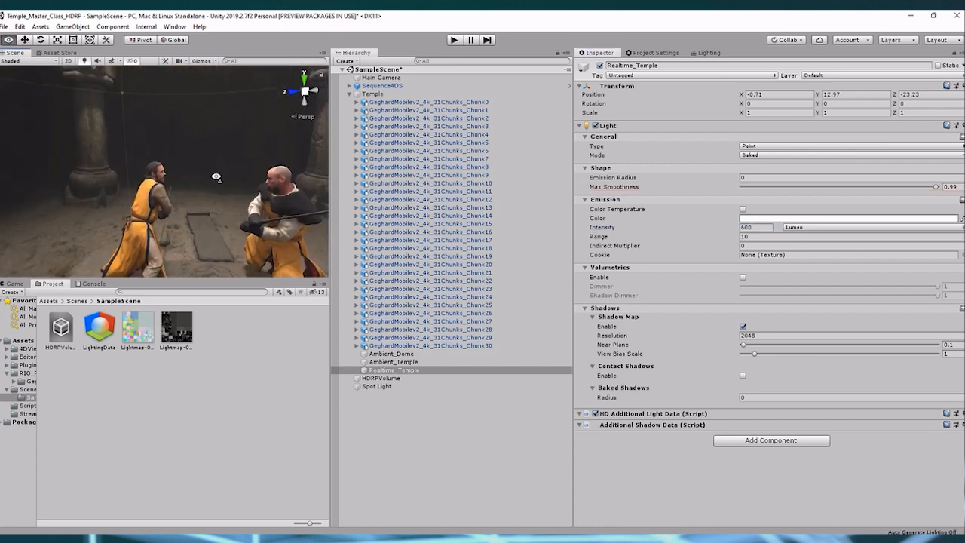
scroll(220, 223, "up", 5)
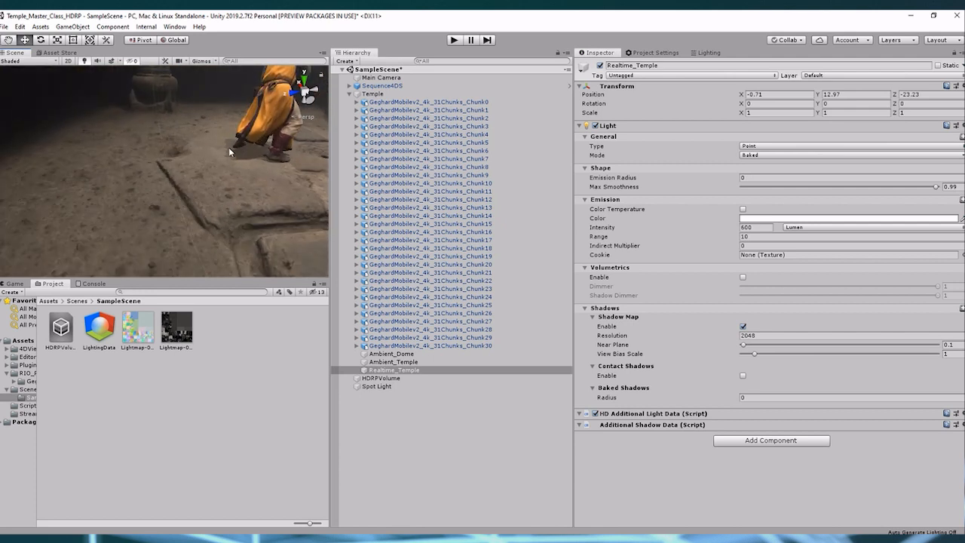
scroll(255, 162, "down", 6)
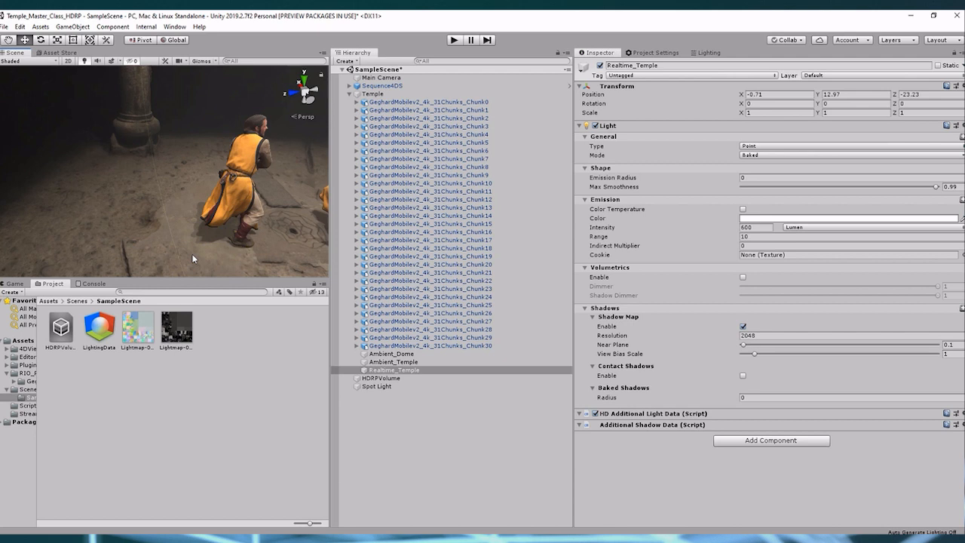
scroll(192, 253, "down", 5)
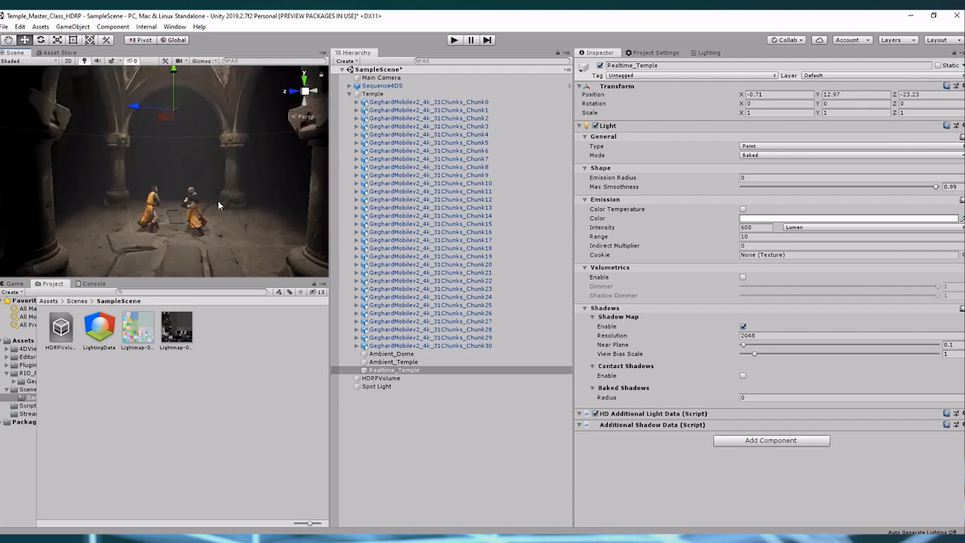
Step: Clear the selection, collapse the Temple group and run the scene in Play mode
left_click(405, 442)
left_click(349, 94)
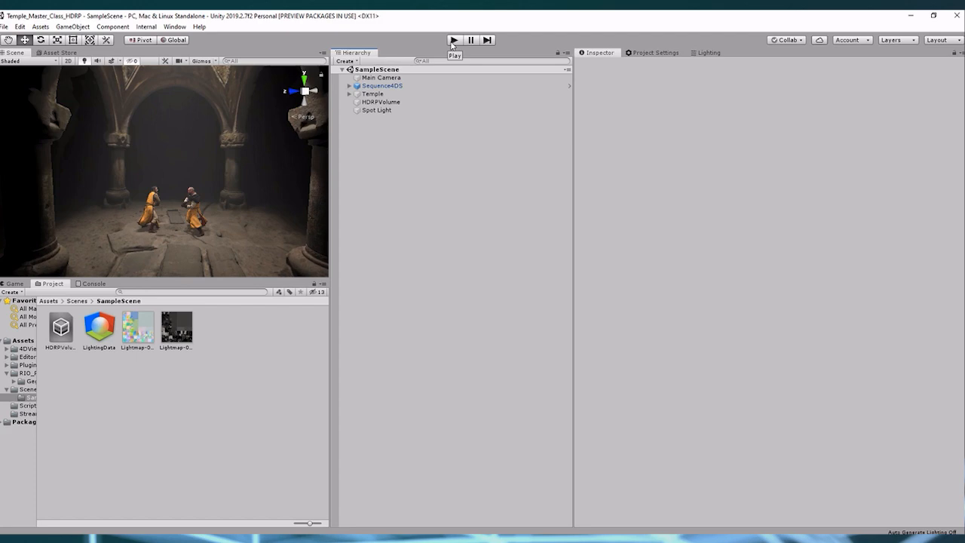
left_click(453, 40)
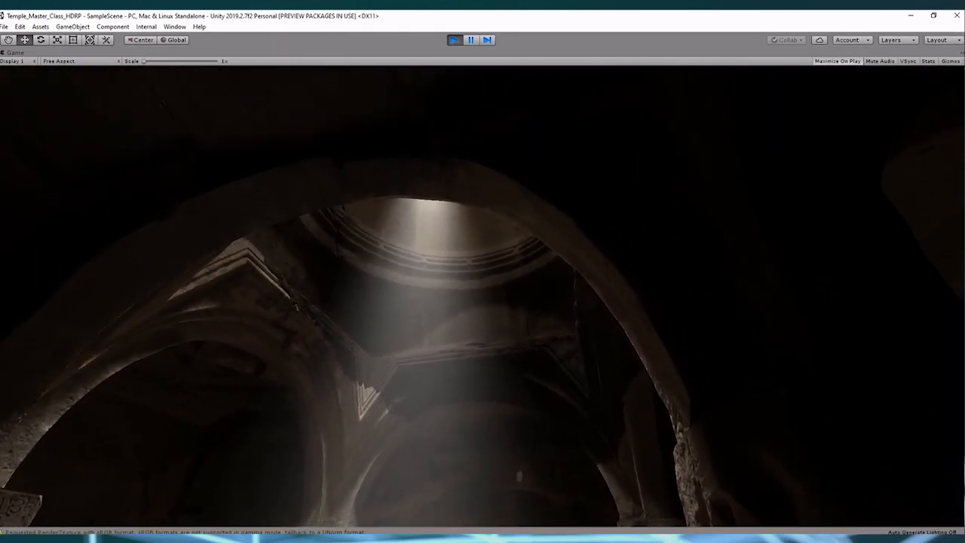